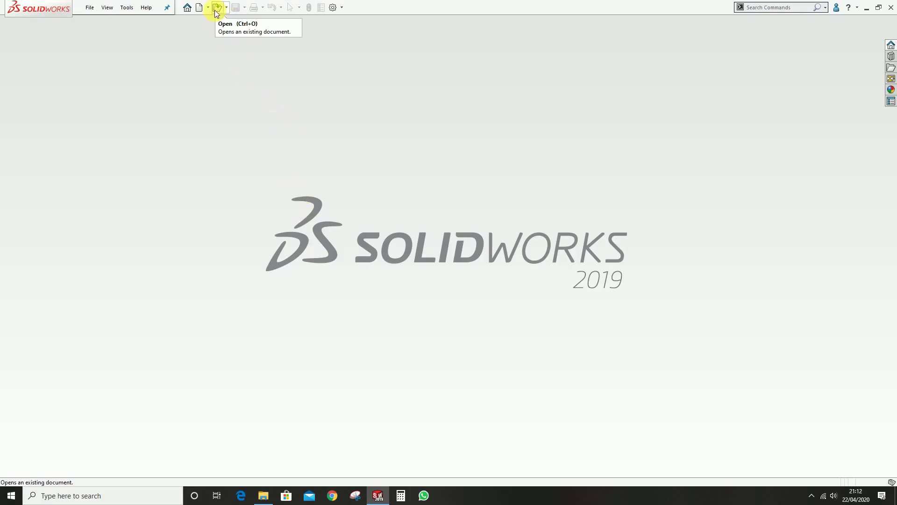
- Create a new part and sketch a circle about 80 mm in diameter on the Front Plane, centred on the origin
click(199, 7)
double_click(450, 206)
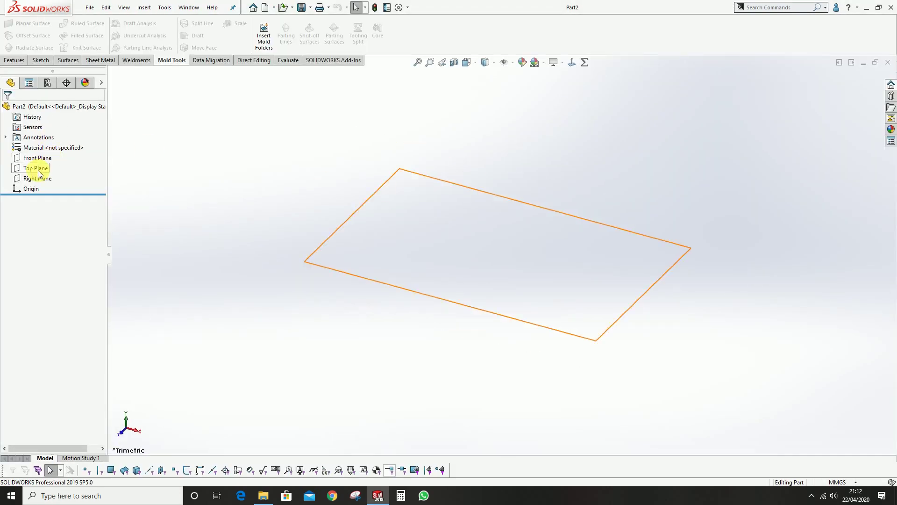
click(38, 158)
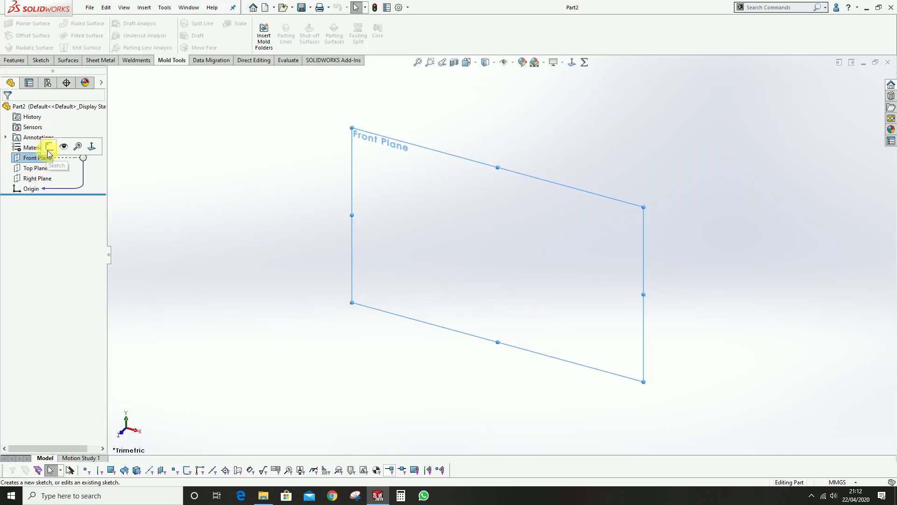
click(70, 147)
click(80, 24)
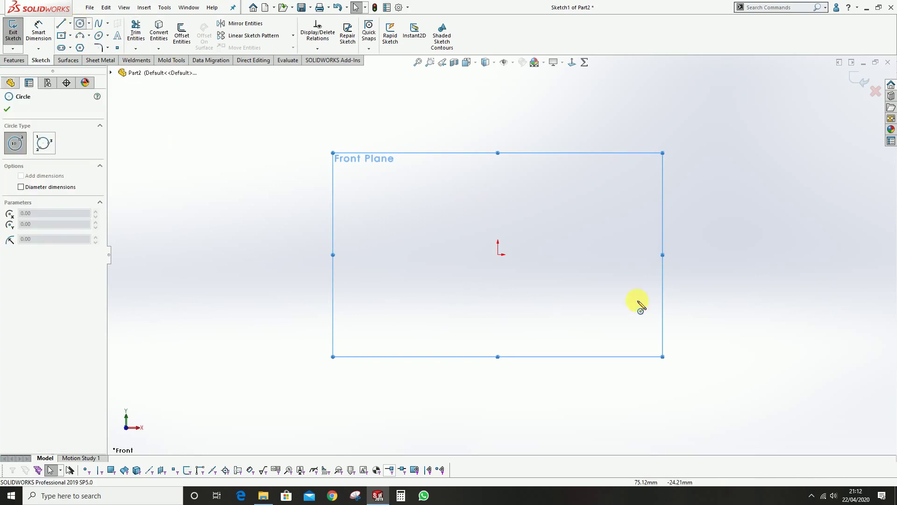
click(499, 254)
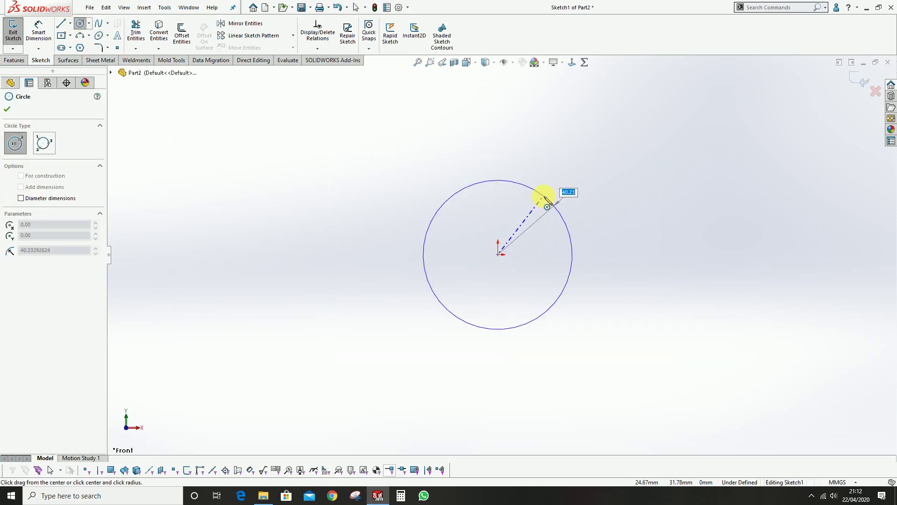
click(546, 202)
- Dimension the circle's diameter as 31 mm and close the sketch
click(39, 33)
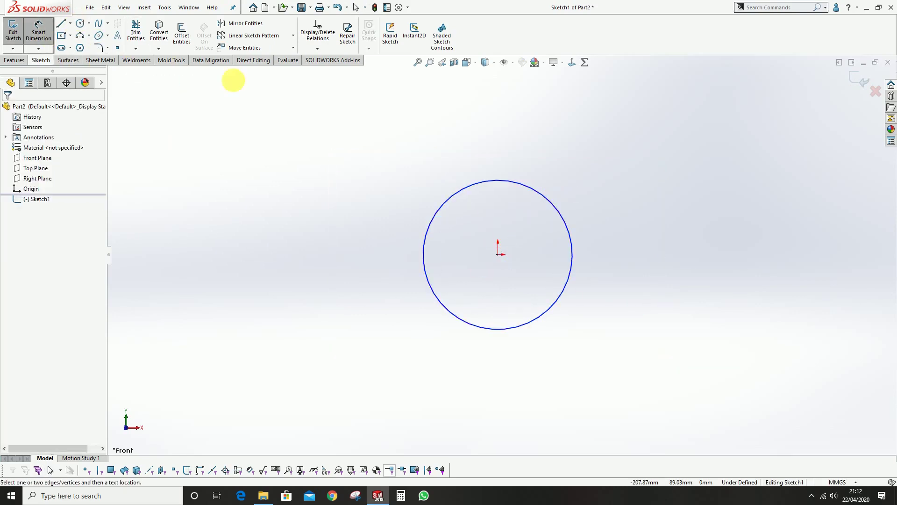
click(550, 204)
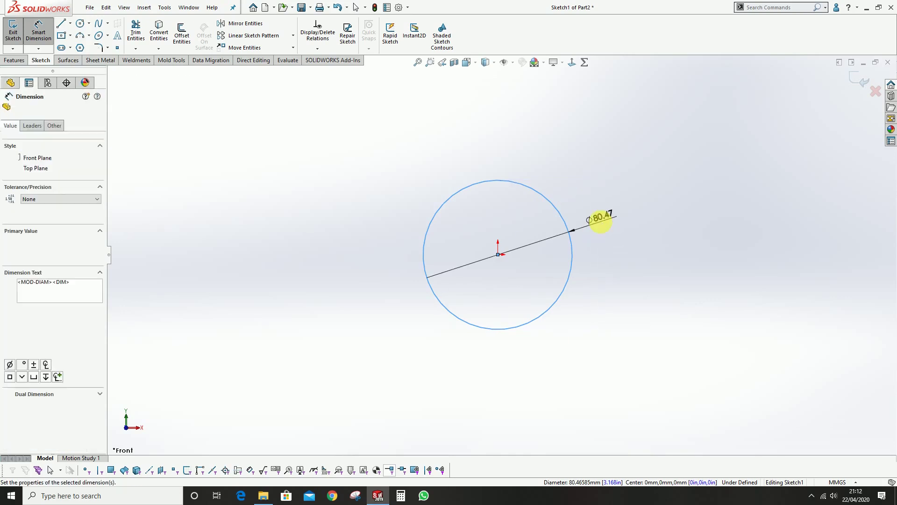
click(601, 220)
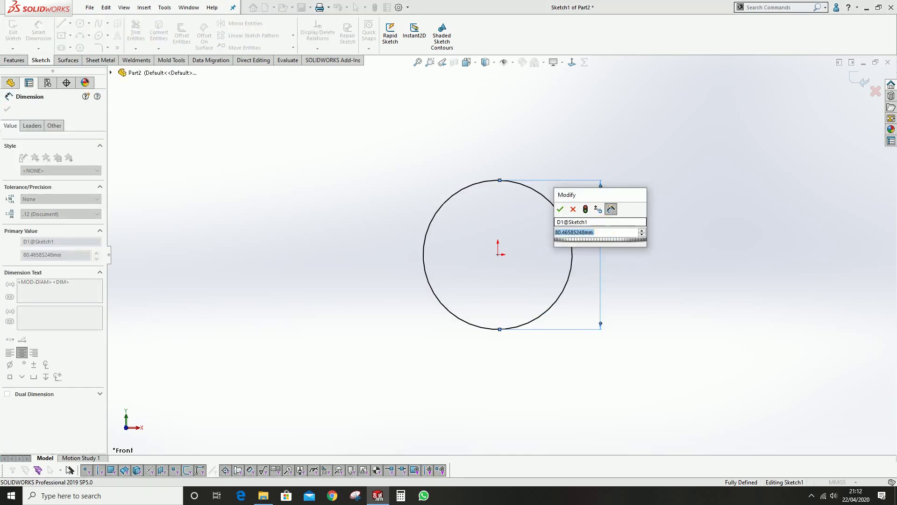
text(31)
key(Return)
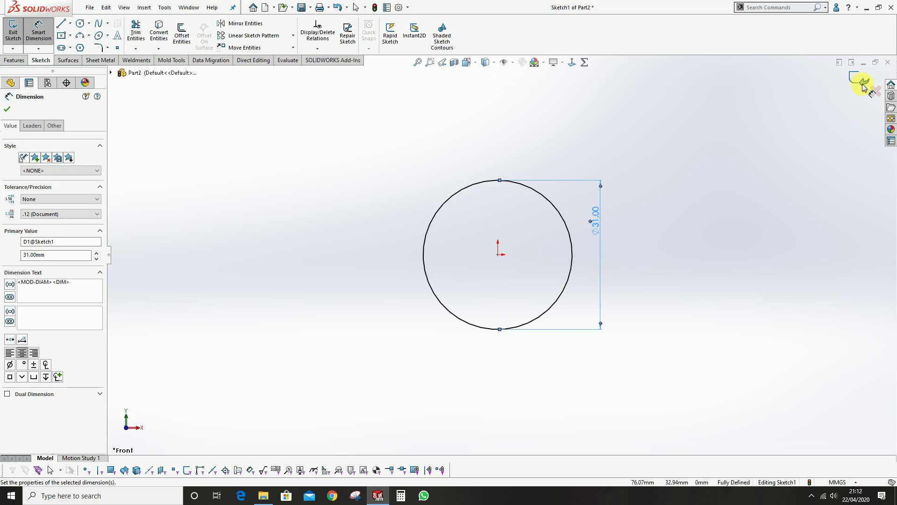
click(863, 83)
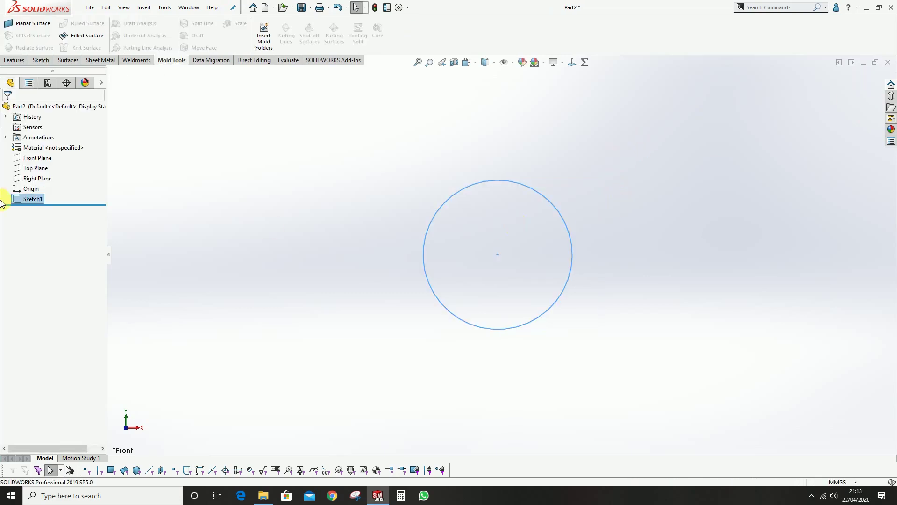
- Extrude the circle sketch as a solid disc with a blind depth of 5 mm
scroll(38, 47, up, 5)
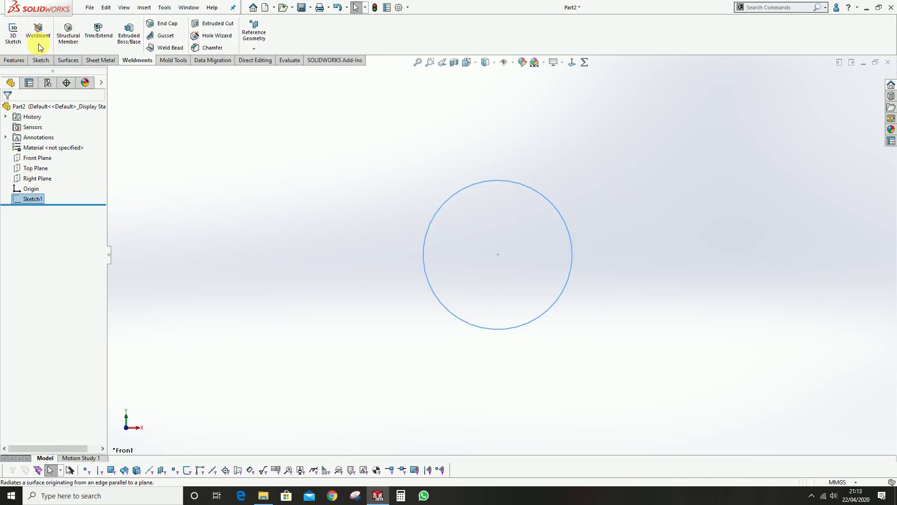
click(25, 46)
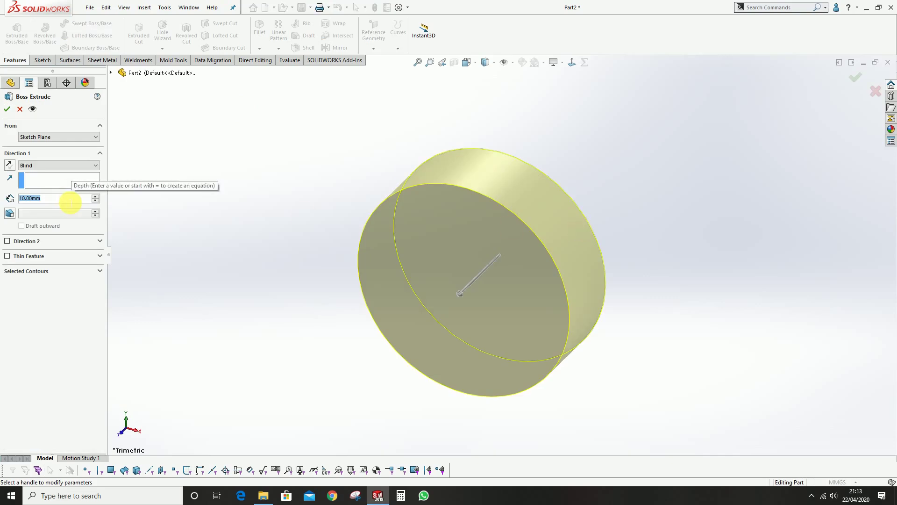
text(5)
key(Return)
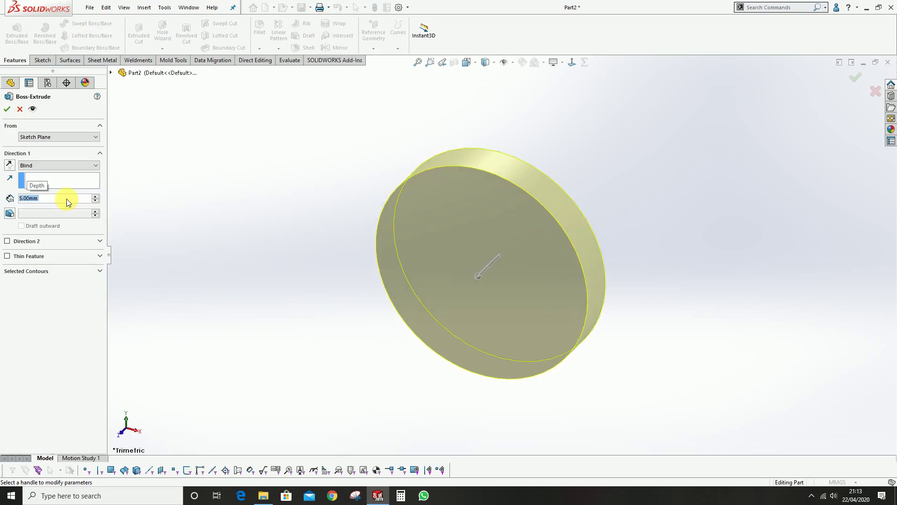
click(13, 110)
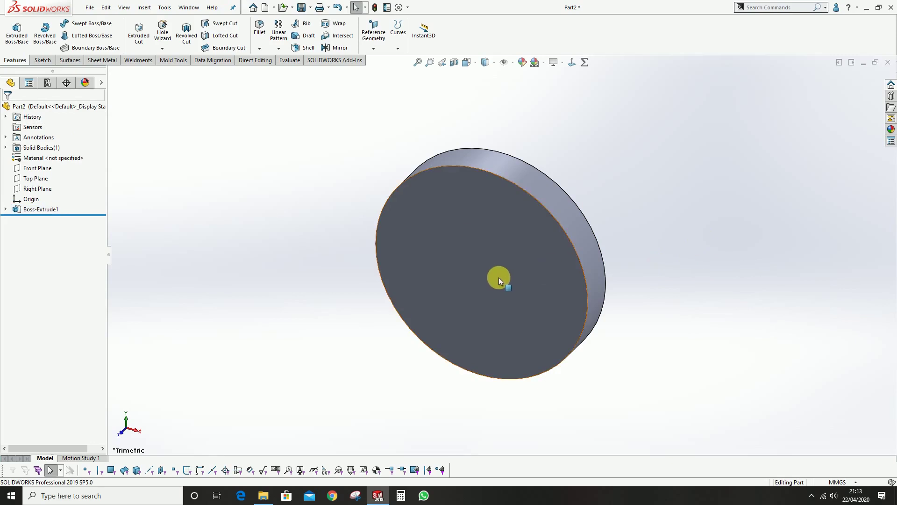
- Start an Extruded Cut sketch on the disc's front face and convert the face's outer edge into a sketch circle
click(483, 267)
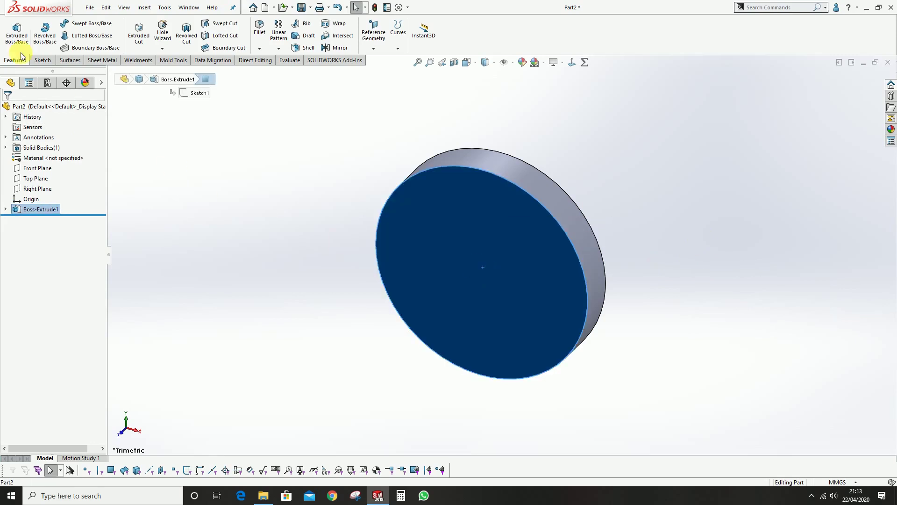
click(136, 35)
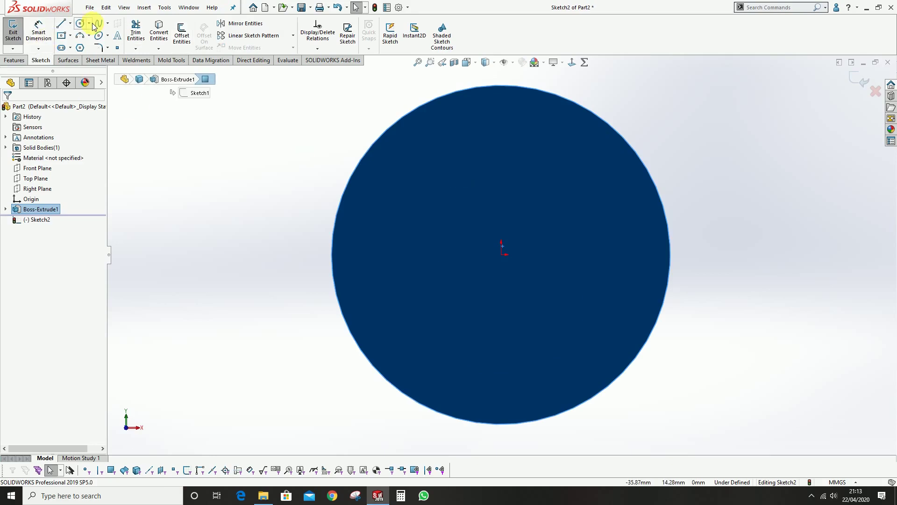
click(83, 23)
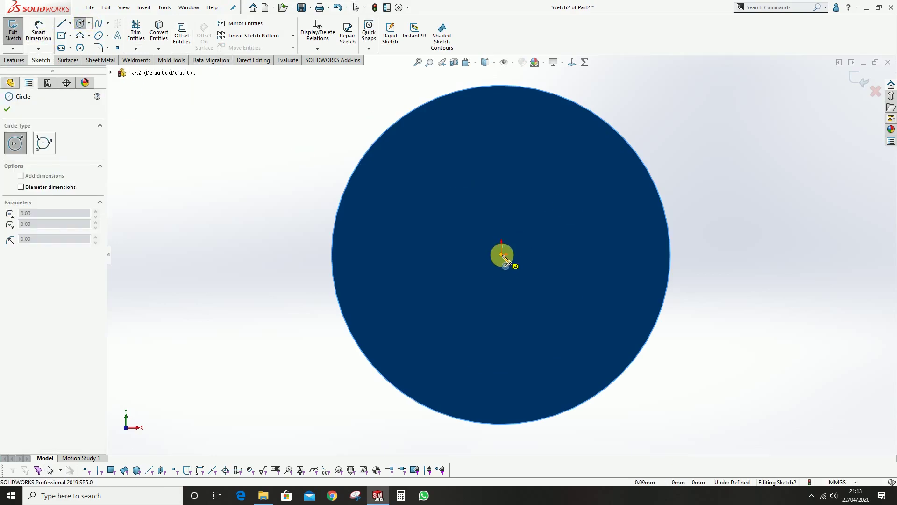
key(Escape)
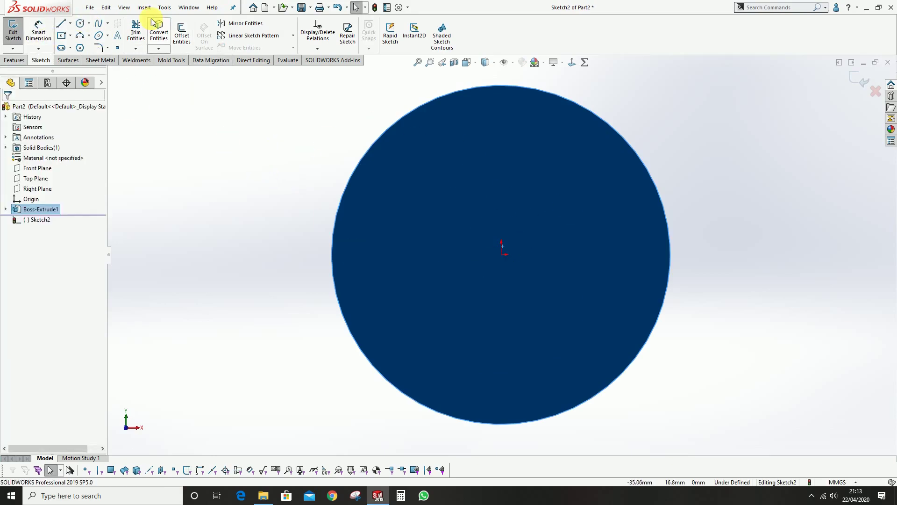
click(161, 29)
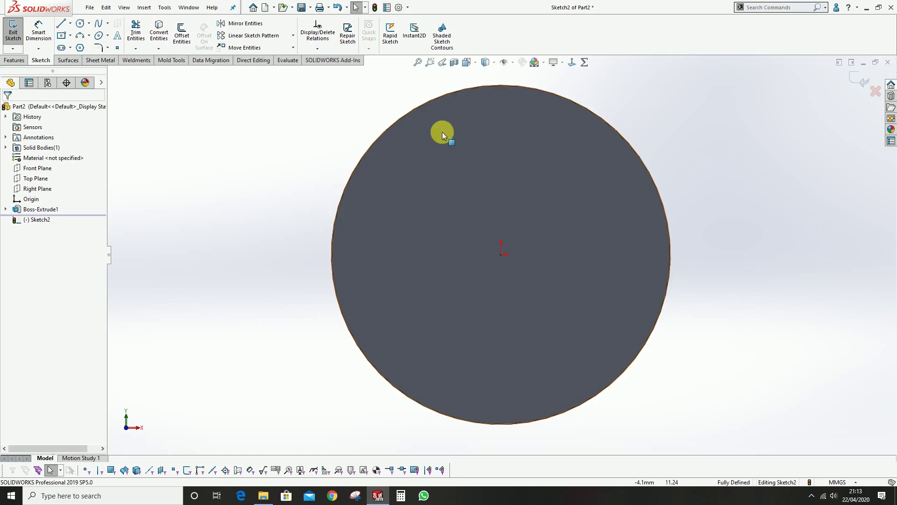
click(413, 111)
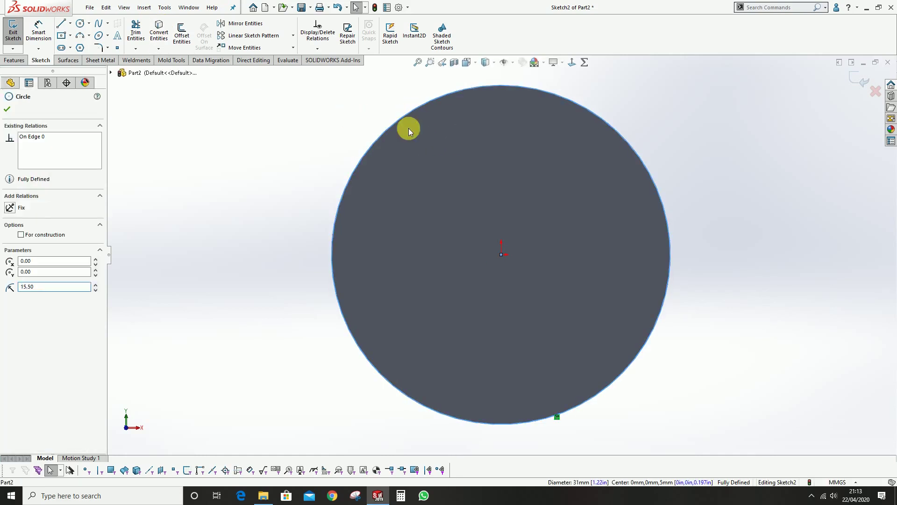
click(768, 162)
- Sketch a circle about 29 mm in diameter, centred on the origin, just inside the converted outer edge
click(84, 27)
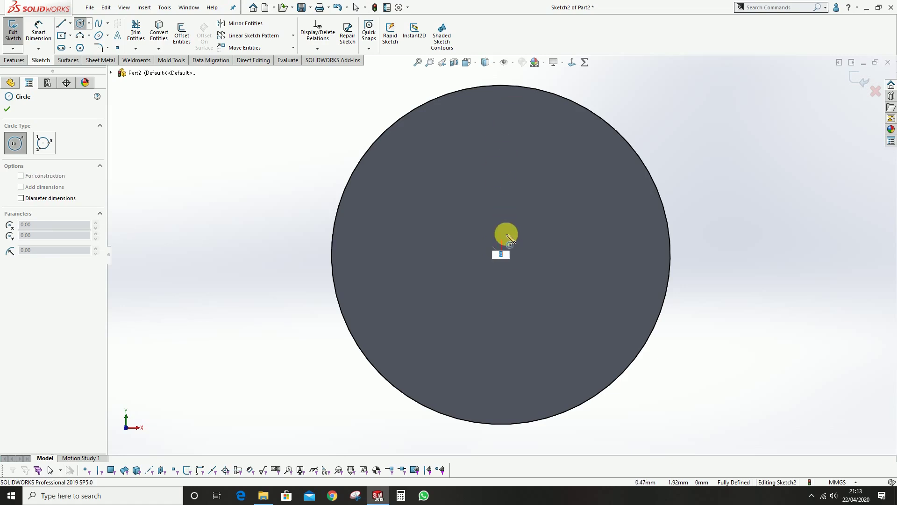
key(Escape)
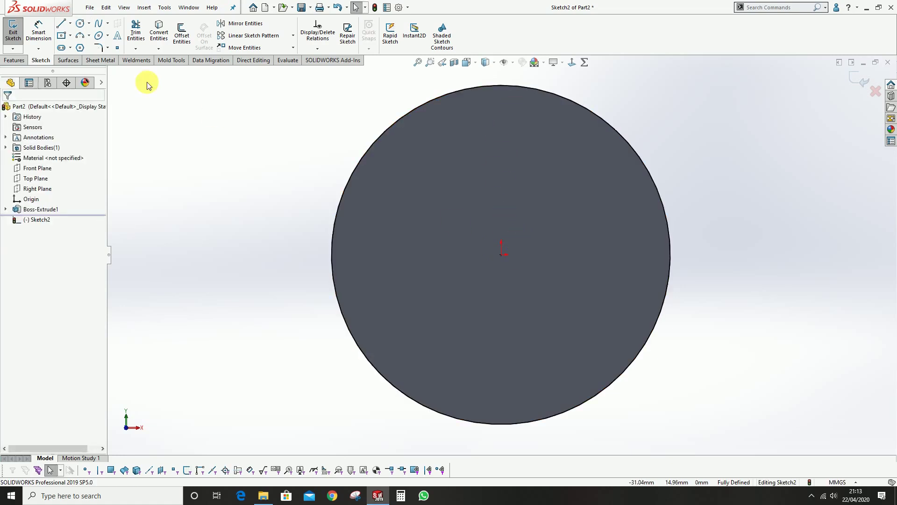
click(84, 24)
drag(500, 254, 546, 106)
- Dimension the inner circle's diameter as 29 mm
click(40, 32)
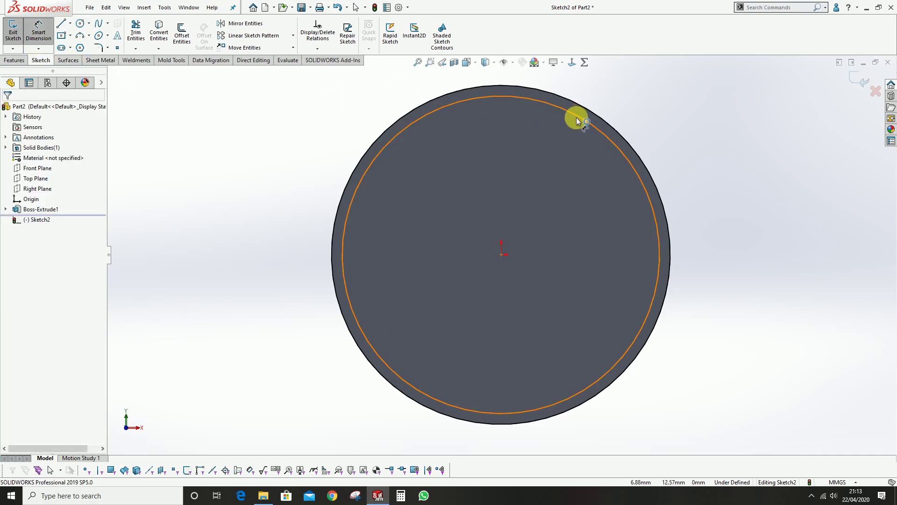
click(577, 121)
click(651, 100)
text(2)
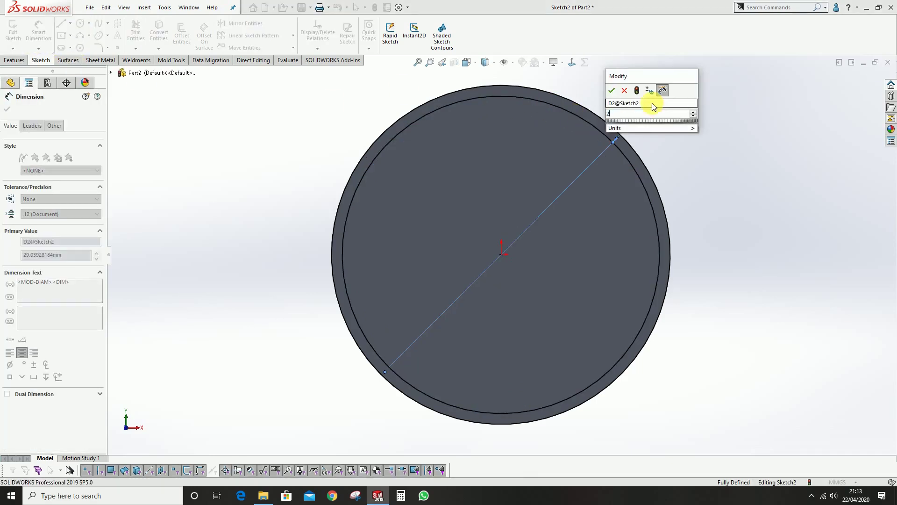
text(9)
key(Return)
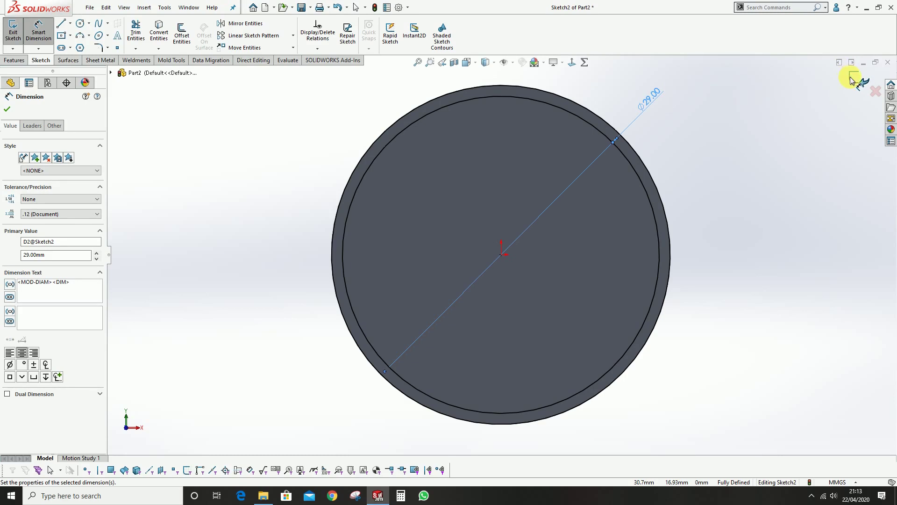
- Cut the ring between the two circles to a blind depth of 2.4 mm, leaving a raised centre
click(850, 78)
middle_drag(645, 149, 647, 176)
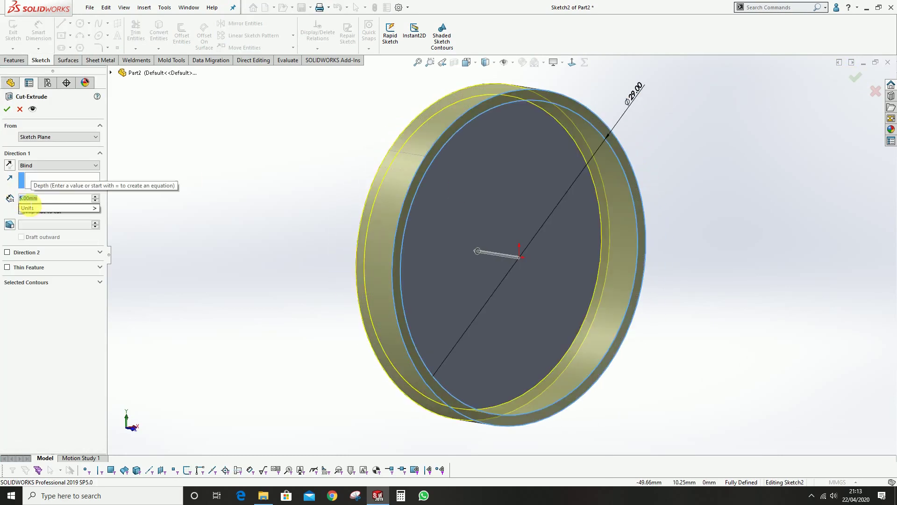
text(2.4)
key(Return)
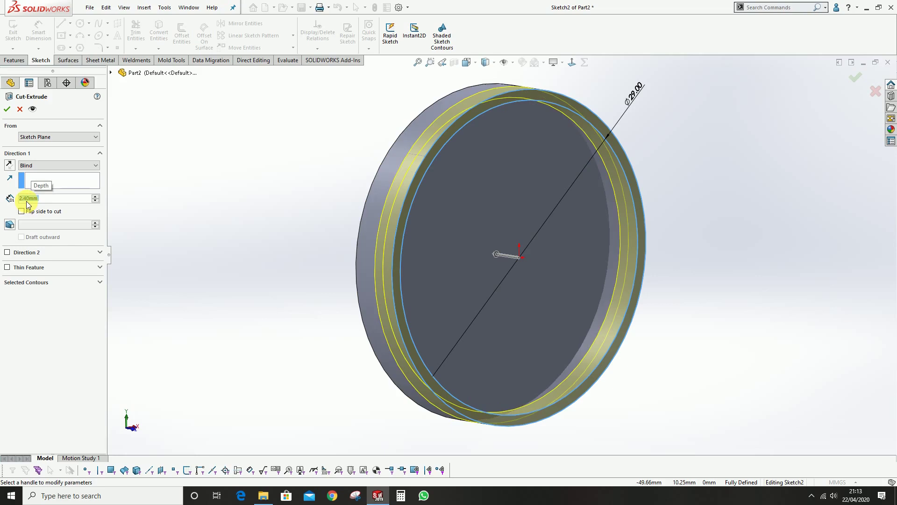
click(7, 110)
- Start an Extruded Cut sketch on the raised front face and draw an origin-centred circle about 26 mm in diameter
middle_drag(600, 188, 579, 192)
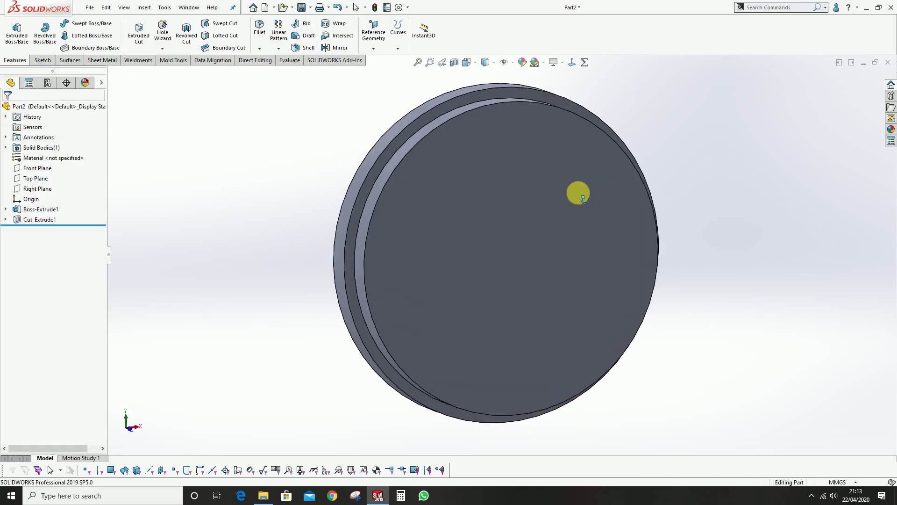
click(554, 229)
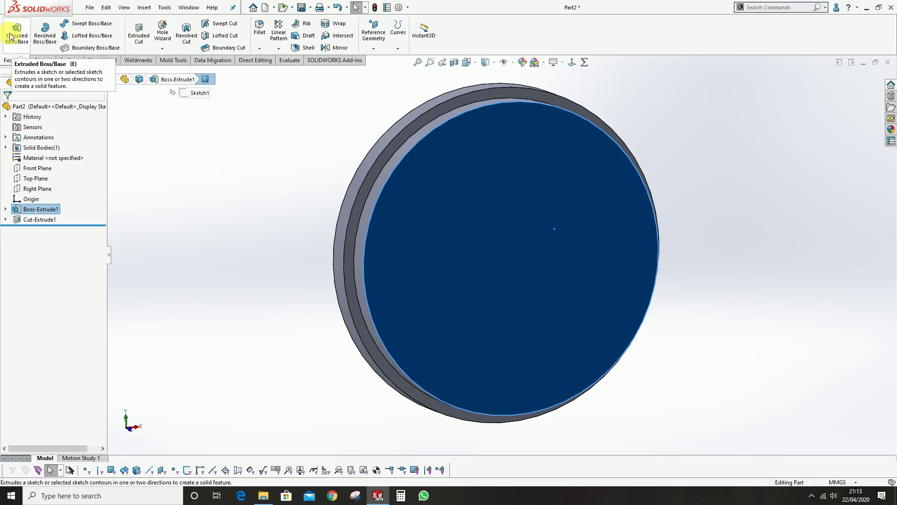
click(131, 37)
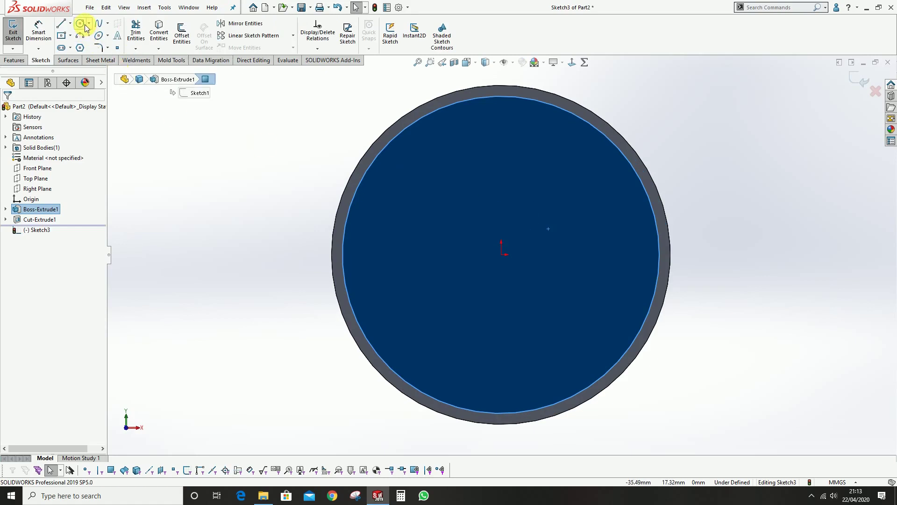
click(84, 26)
click(502, 255)
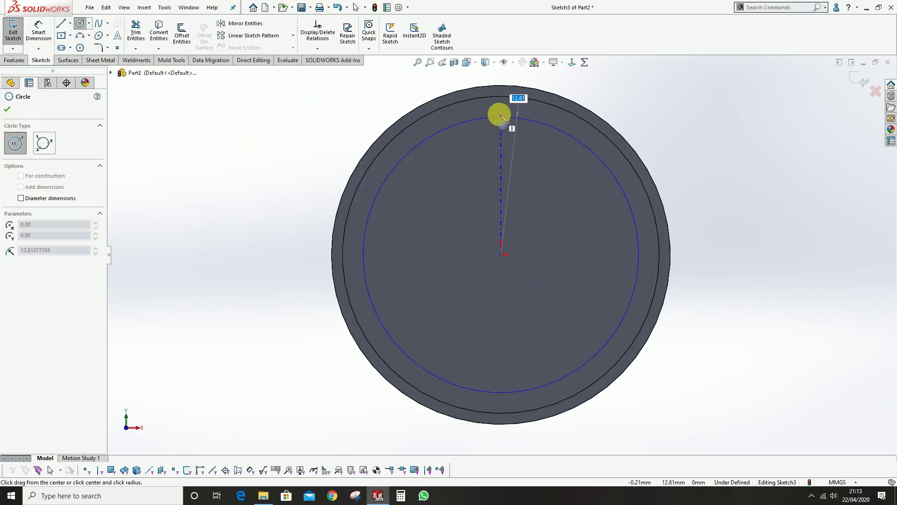
click(501, 113)
- Dimension the gap between the raised face's edge and the new circle as 0.6 mm
click(31, 38)
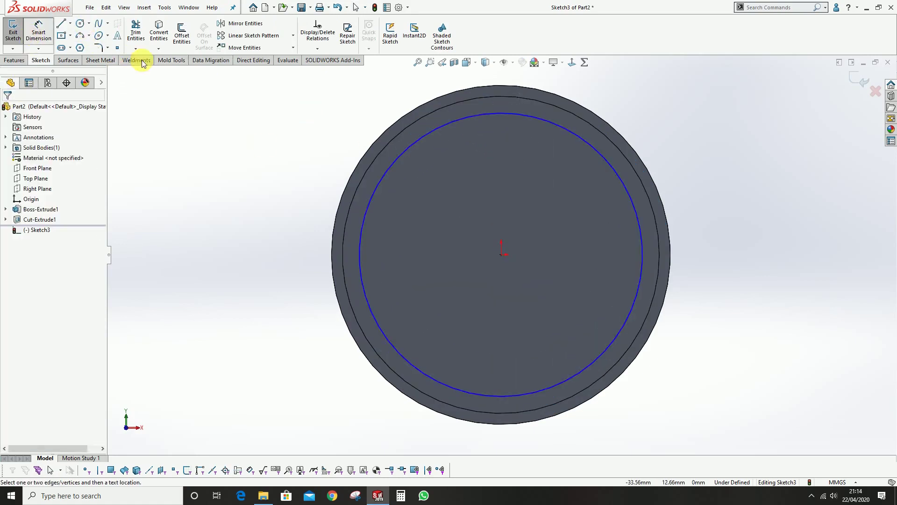
click(432, 116)
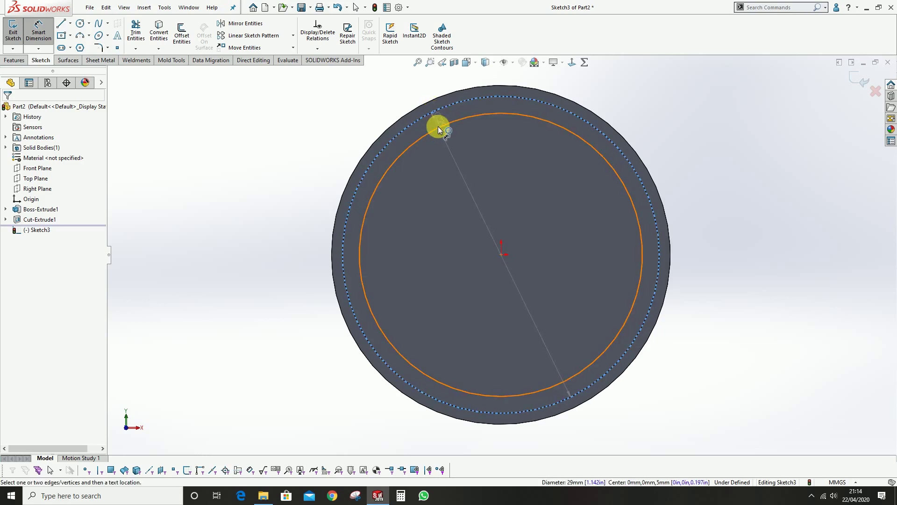
click(439, 126)
click(449, 141)
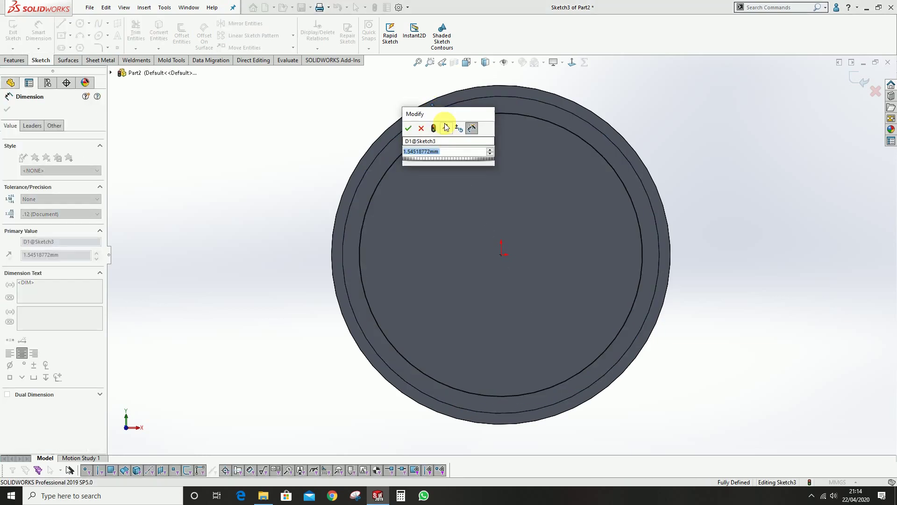
text(0.6)
key(Return)
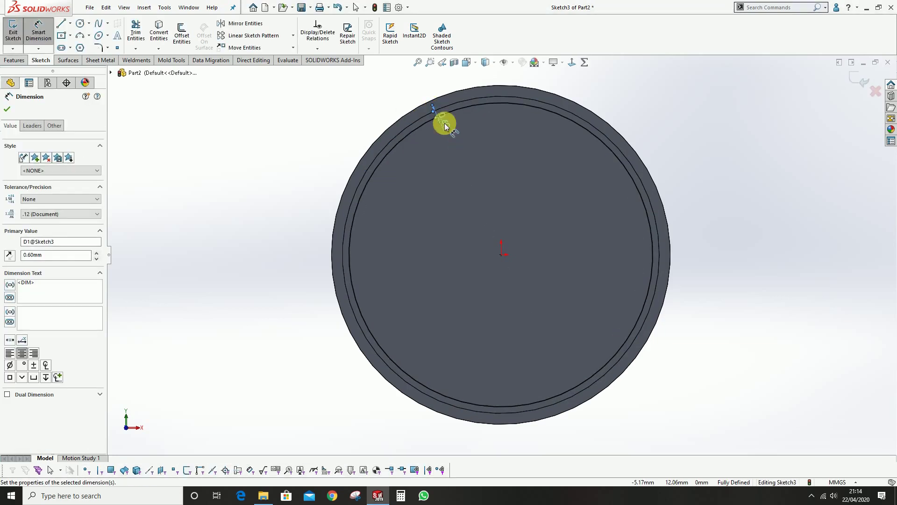
key(Escape)
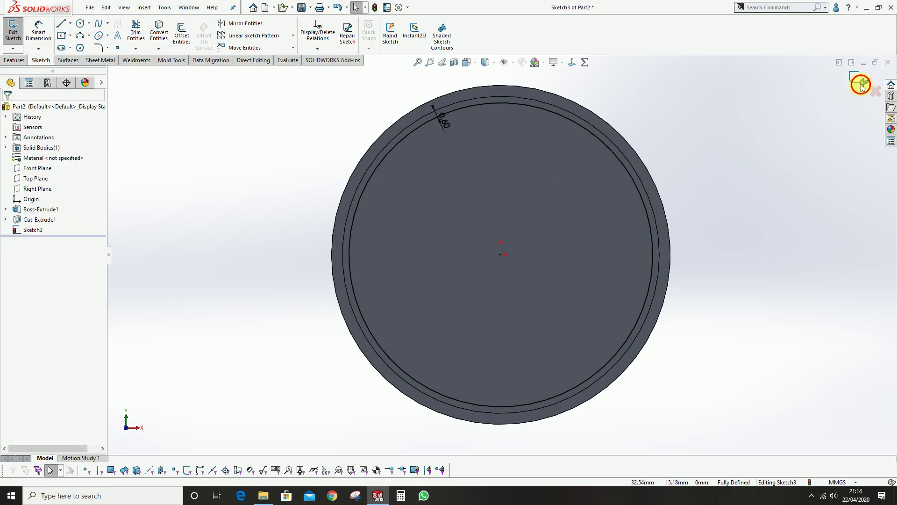
- Cut the inner circle to a blind depth of 4.3 mm, leaving a thin 0.6 mm wall around the recess
click(861, 85)
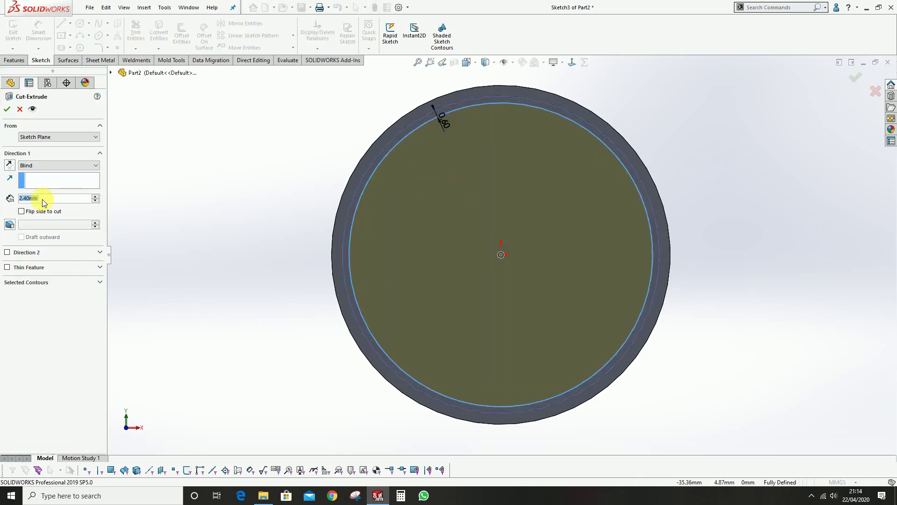
text(4.3)
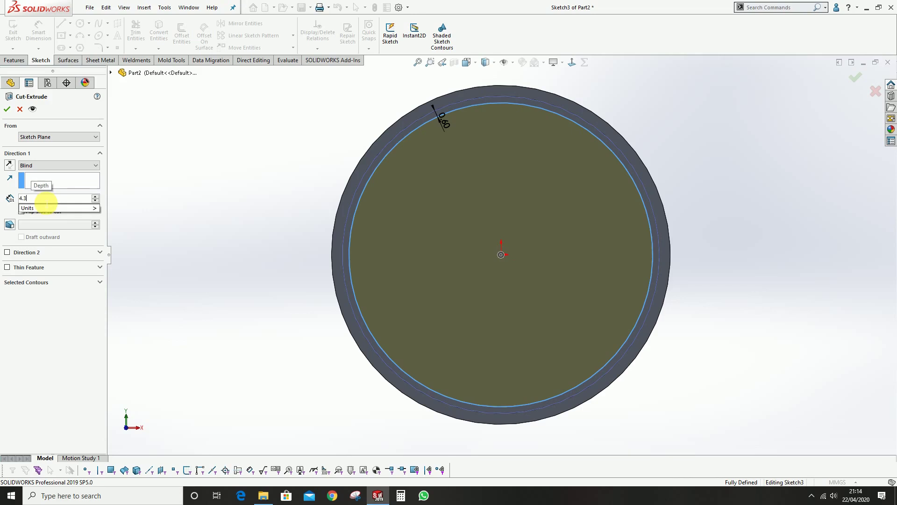
key(Return)
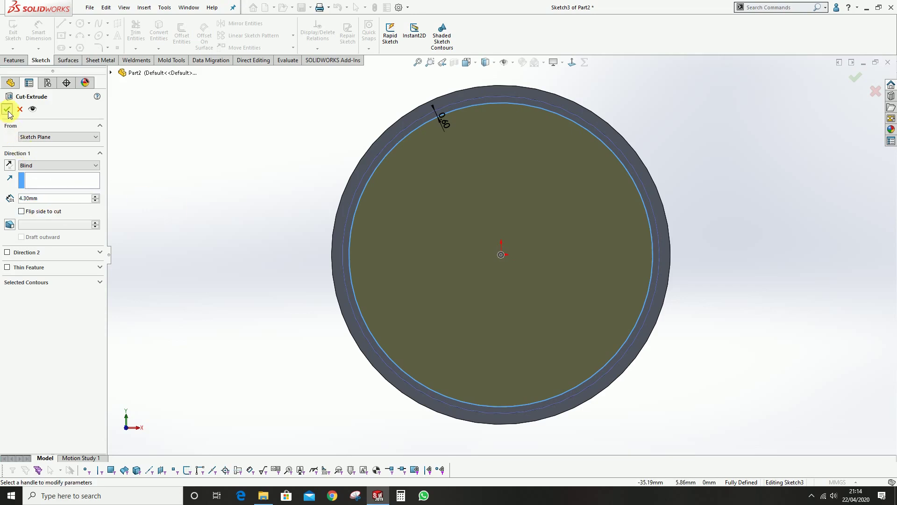
click(7, 110)
mouse_move(527, 241)
middle_down()
mouse_move(556, 164)
mouse_move(556, 232)
mouse_move(610, 265)
mouse_move(475, 232)
mouse_move(469, 253)
mouse_move(282, 231)
middle_up()
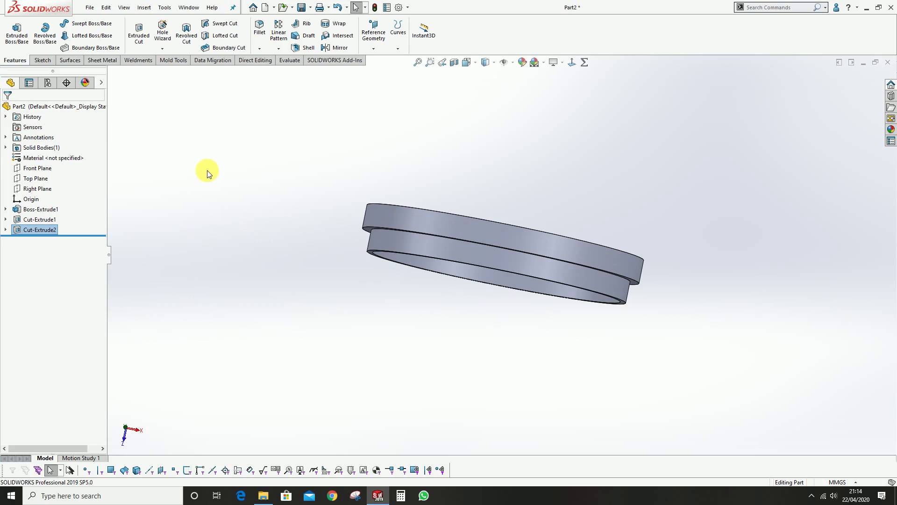
middle_drag(207, 173, 425, 262)
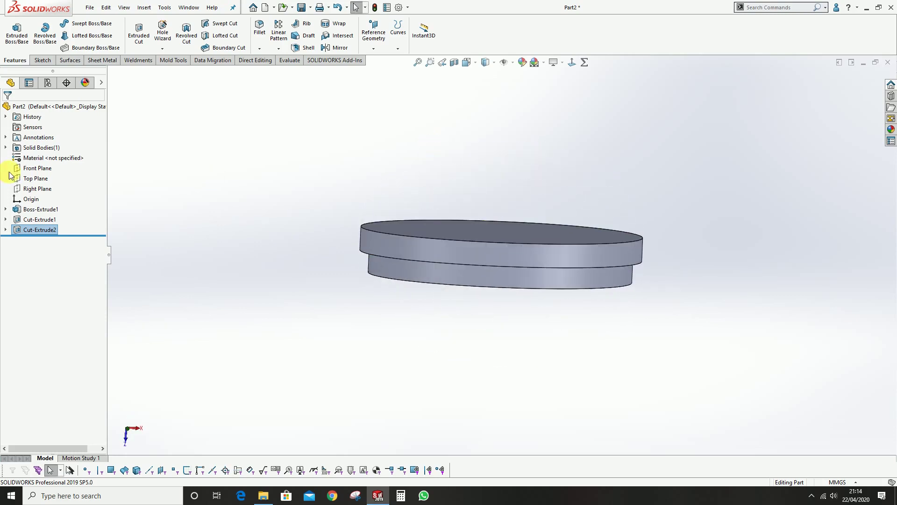
click(35, 182)
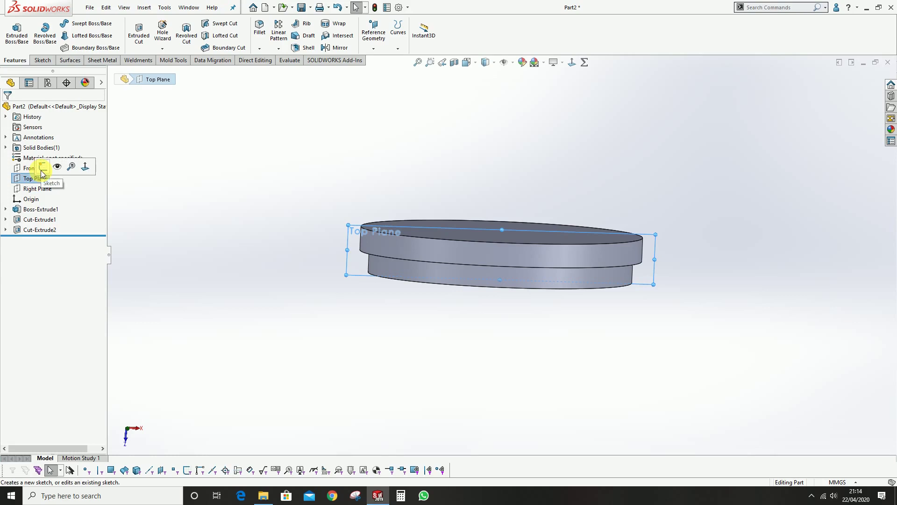
click(42, 167)
scroll(332, 238, down, 3)
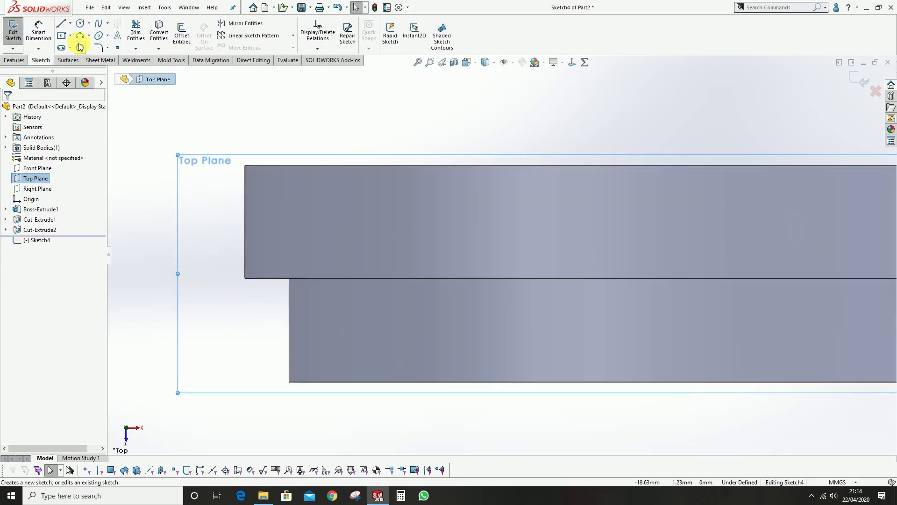
scroll(349, 172, up, 3)
click(860, 80)
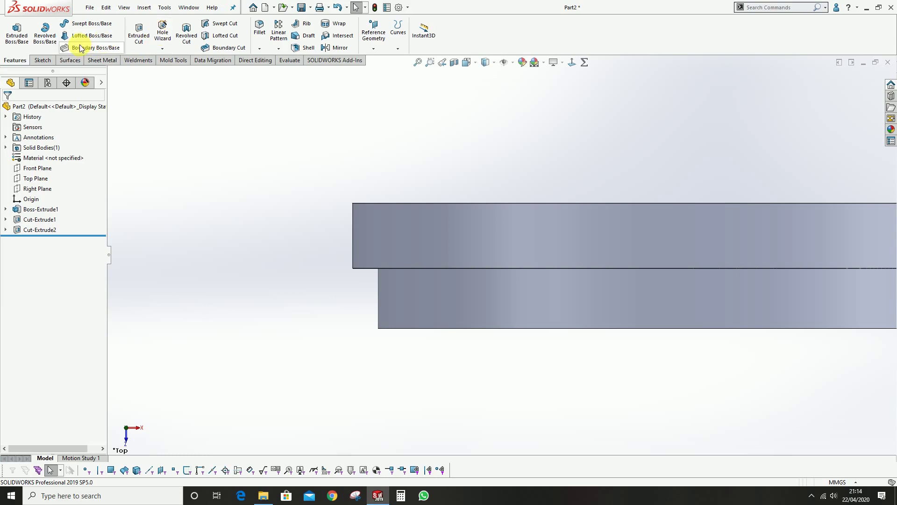
- Start a Revolved Cut sketch on the Top Plane and draw a closed corner triangle about 0.9 mm wide and 1.5 mm tall on the wide rim
click(186, 33)
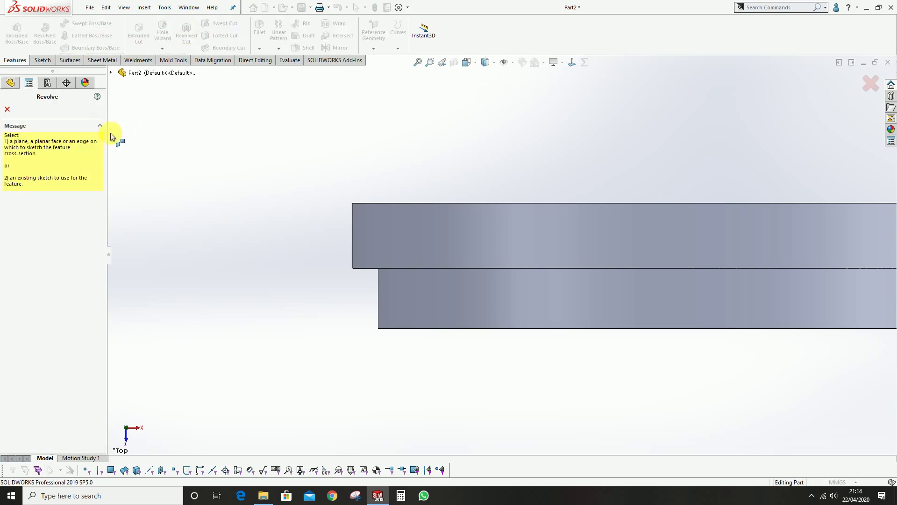
click(111, 73)
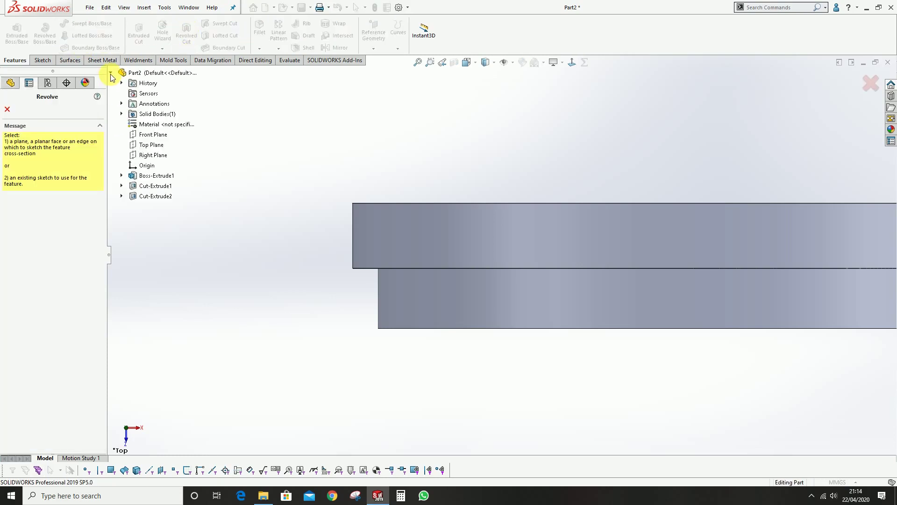
click(152, 145)
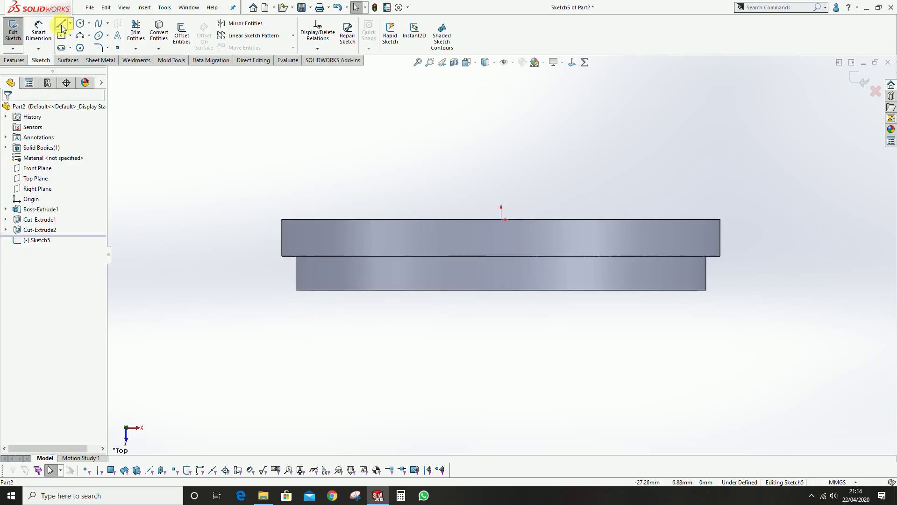
click(62, 28)
scroll(417, 251, down, 5)
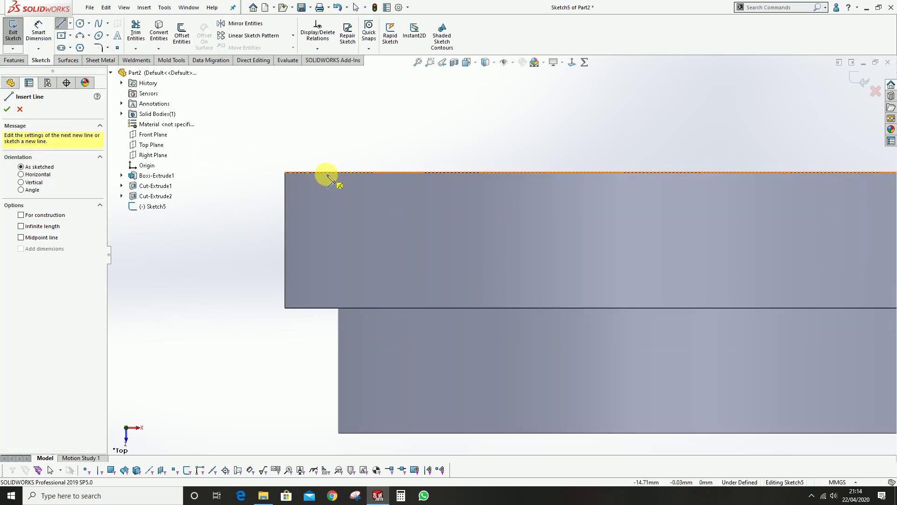
click(332, 174)
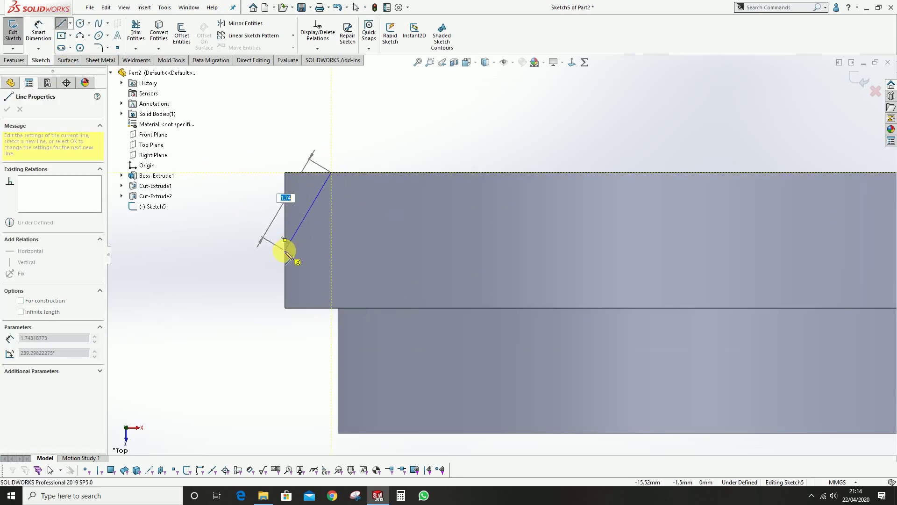
click(285, 251)
click(285, 173)
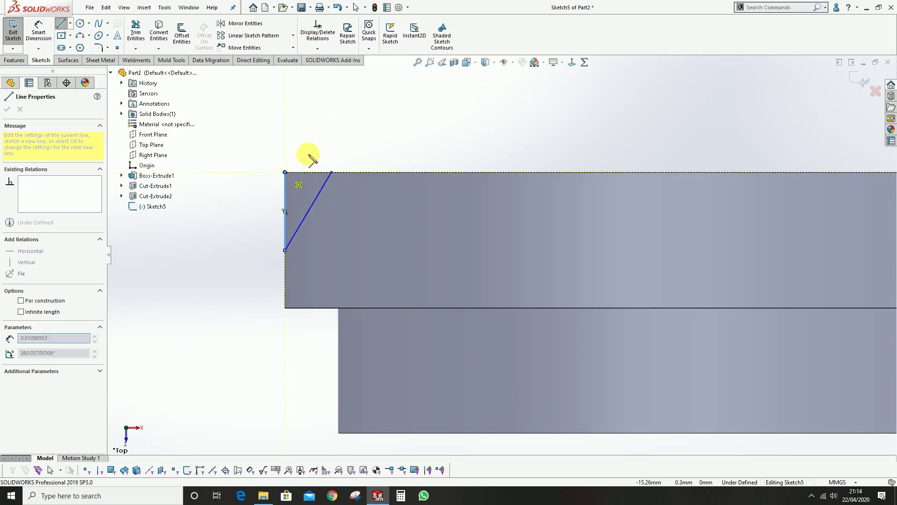
click(334, 174)
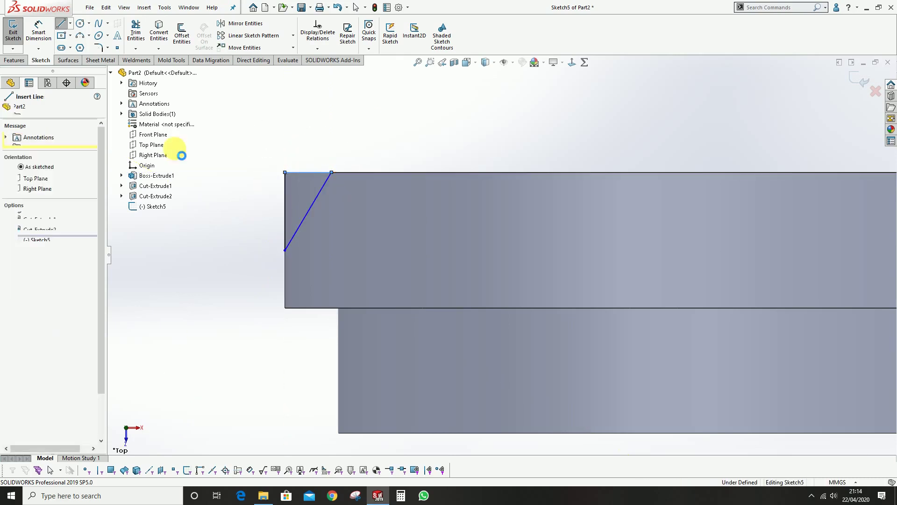
- Dimension the triangle's horizontal edge as 1.25 mm
click(38, 30)
click(312, 174)
click(258, 139)
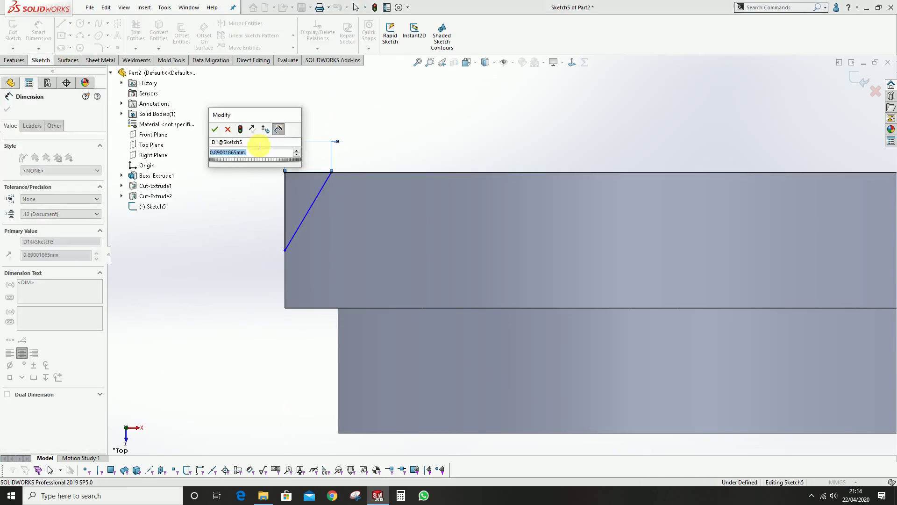
text(1.25)
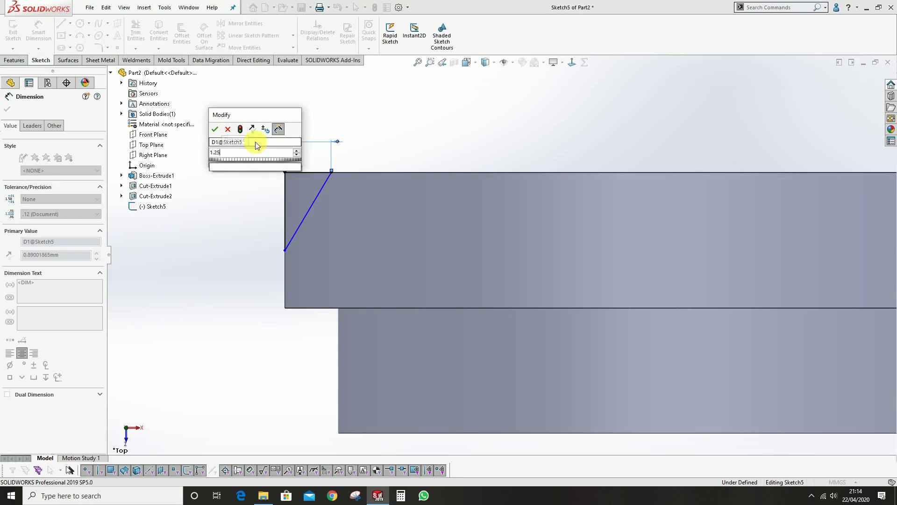
key(Return)
- Dimension the triangle's vertical edge as 2 mm
click(286, 199)
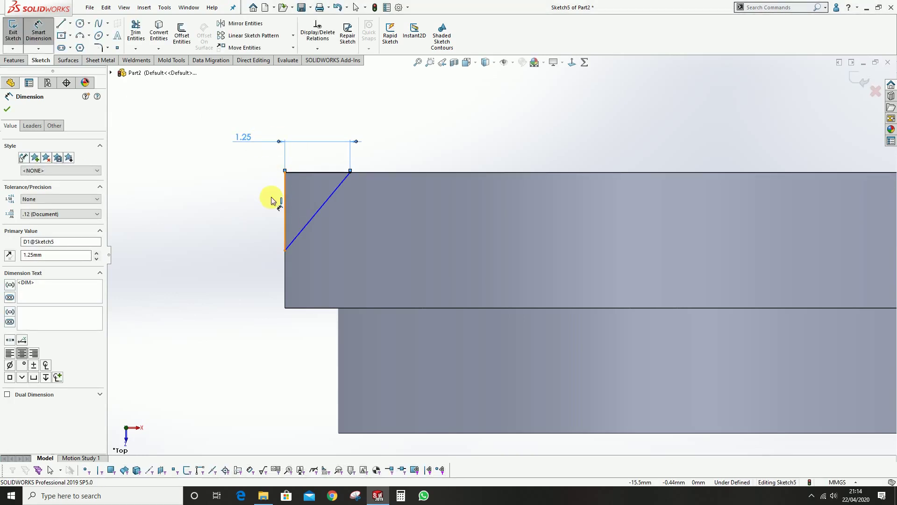
click(261, 196)
text(2)
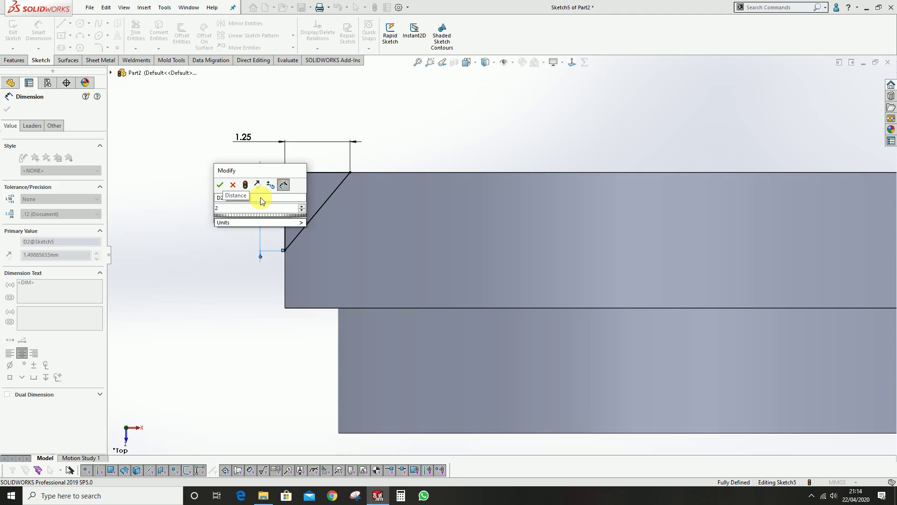
key(Return)
click(454, 138)
key(Escape)
key(z)
key(z)
key(z)
key(z)
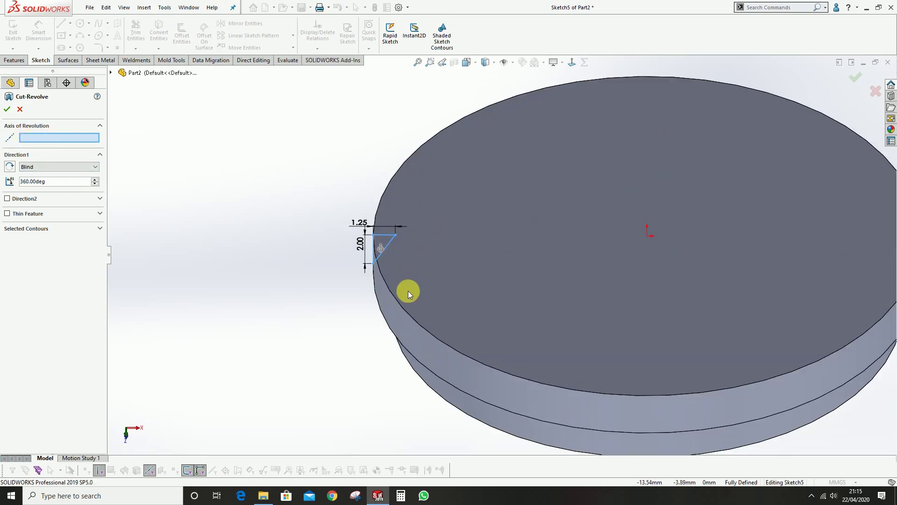
middle_drag(408, 290, 330, 221)
scroll(329, 220, down, 2)
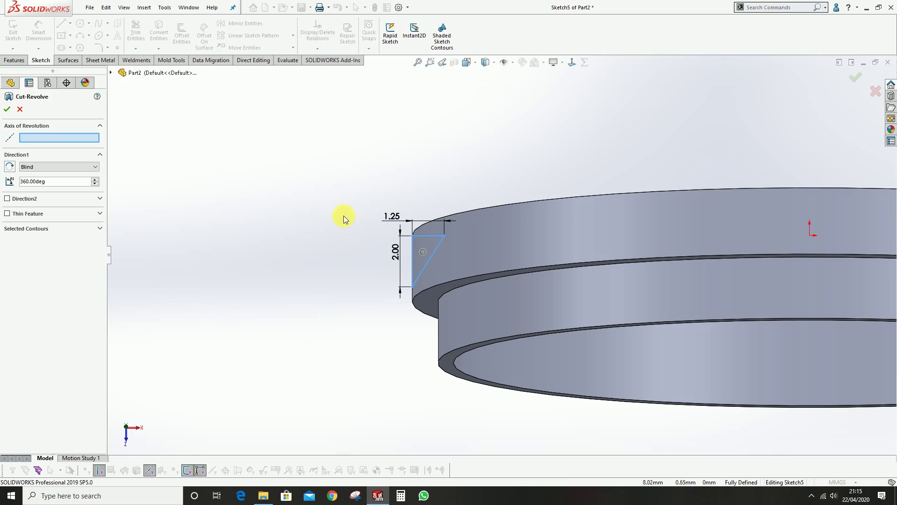
key(ctrl+5)
key(Escape)
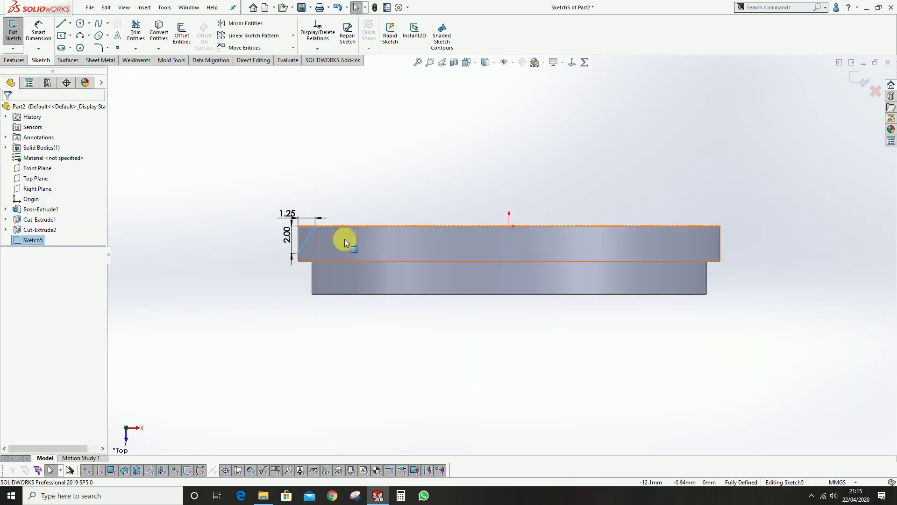
- Draw a short vertical centreline from the origin into the disc as the revolve axis
click(70, 23)
click(72, 49)
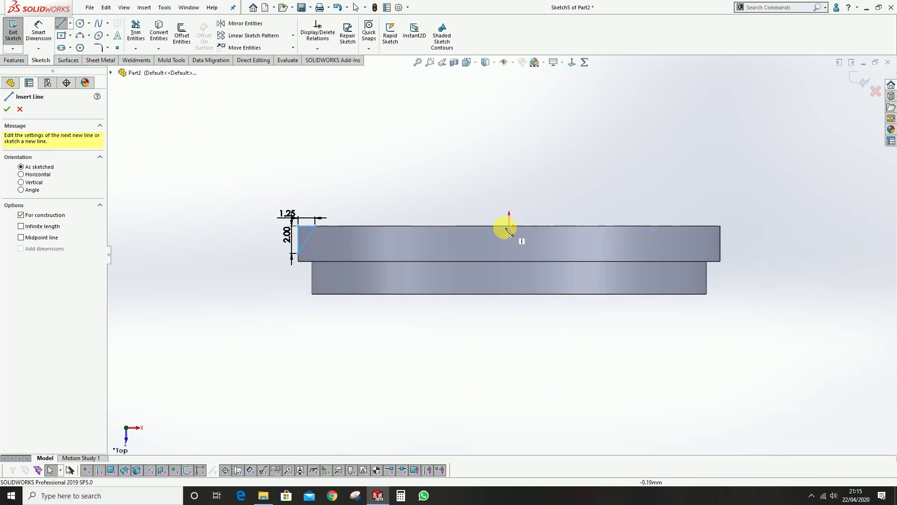
click(509, 226)
click(509, 244)
key(Escape)
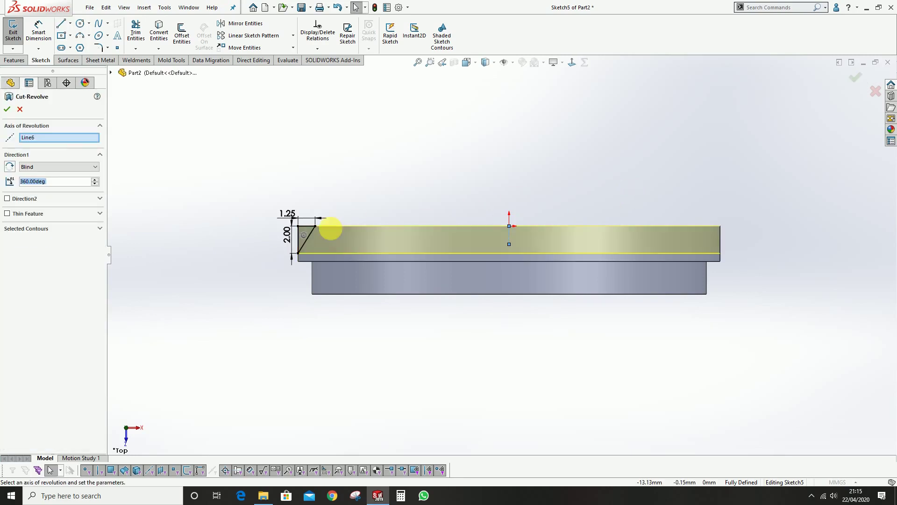
- Revolve-cut the triangle about the centreline by 10 degrees with the Mid Plane option, forming a notch in the rim
middle_drag(388, 187, 397, 251)
click(52, 168)
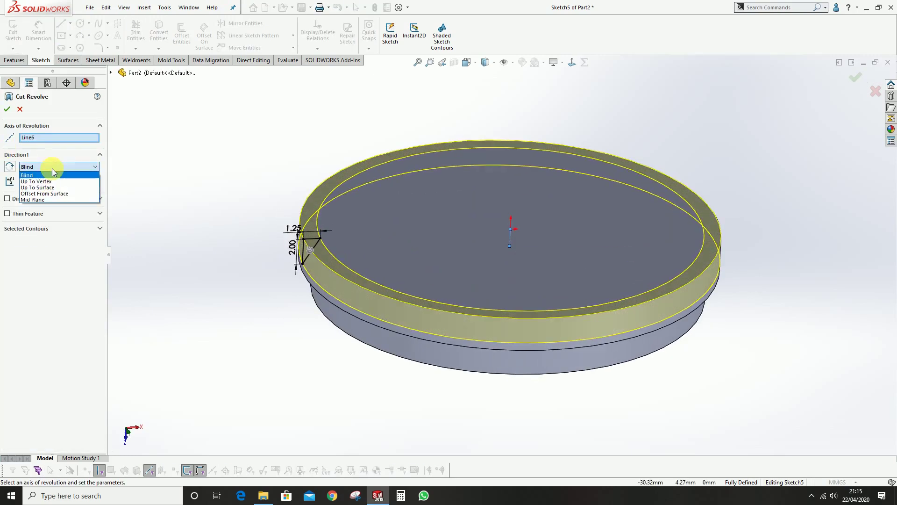
click(40, 200)
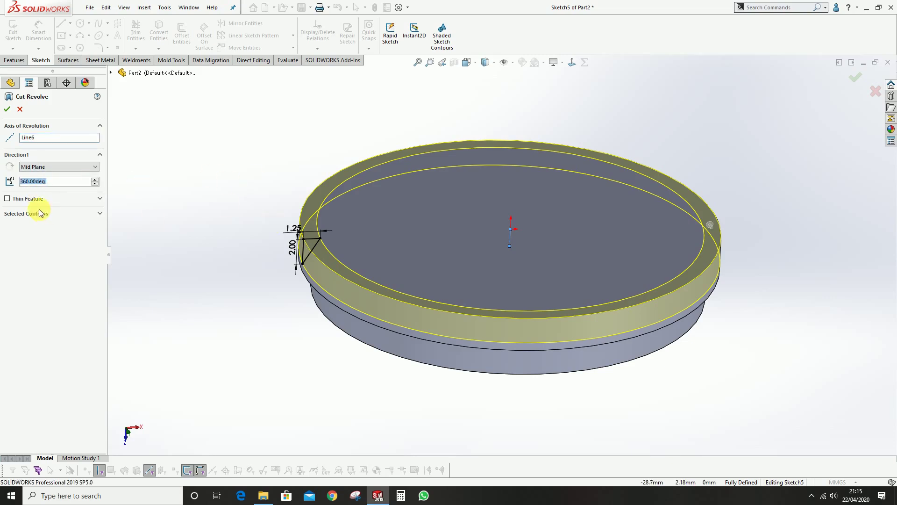
text(10)
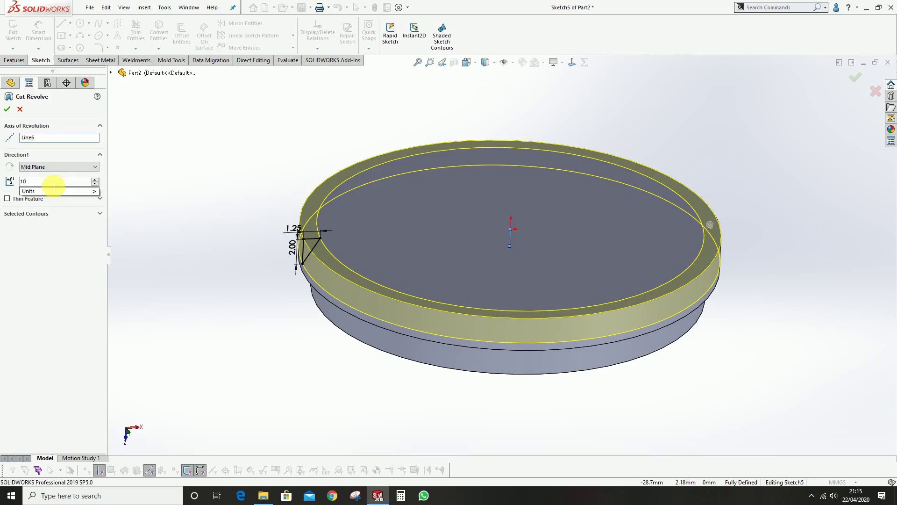
key(Return)
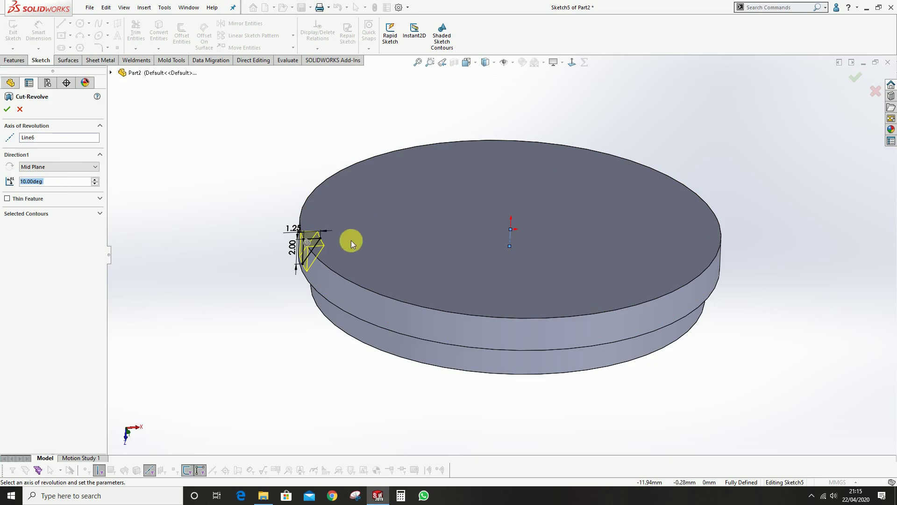
middle_drag(352, 240, 370, 317)
scroll(358, 305, down, 5)
scroll(420, 285, up, 5)
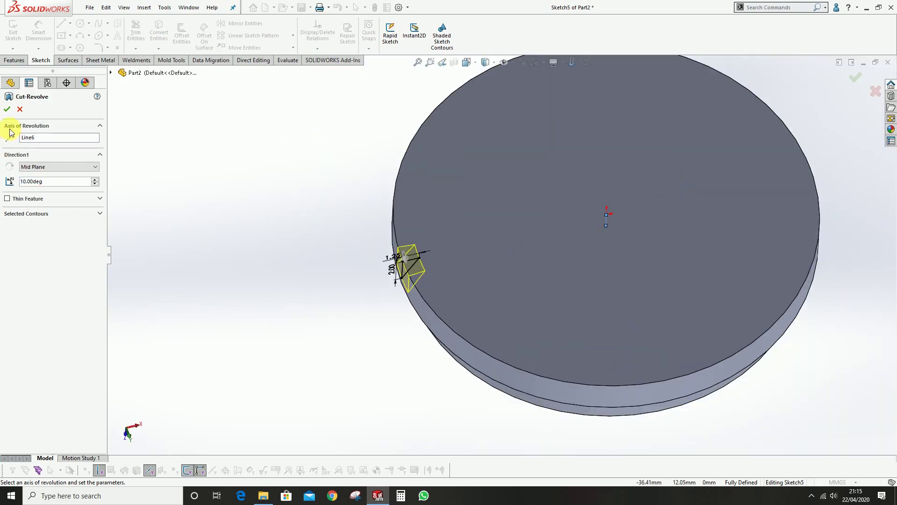
click(9, 112)
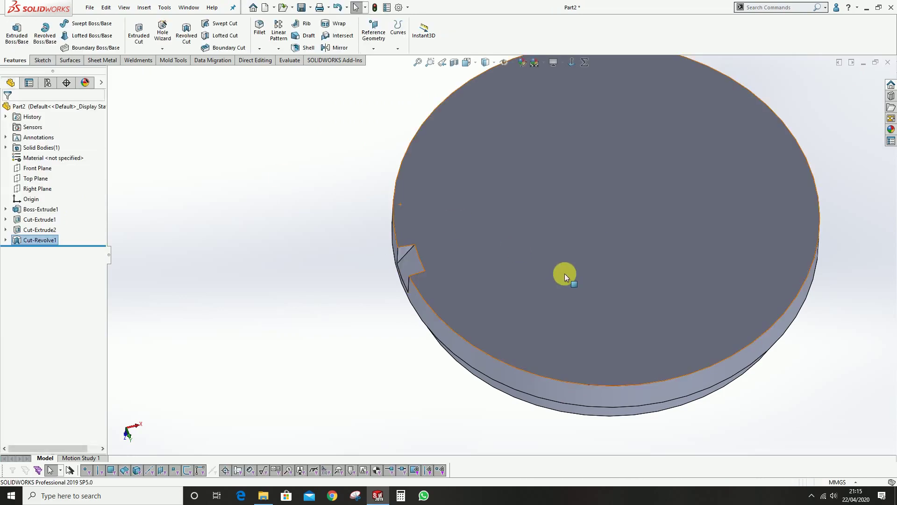
- Examine the rim notch and the narrow step face below it from several angles
scroll(502, 280, up, 2)
scroll(434, 251, down, 3)
middle_drag(502, 280, 446, 288)
scroll(373, 325, up, 3)
scroll(364, 305, down, 5)
scroll(445, 288, up, 2)
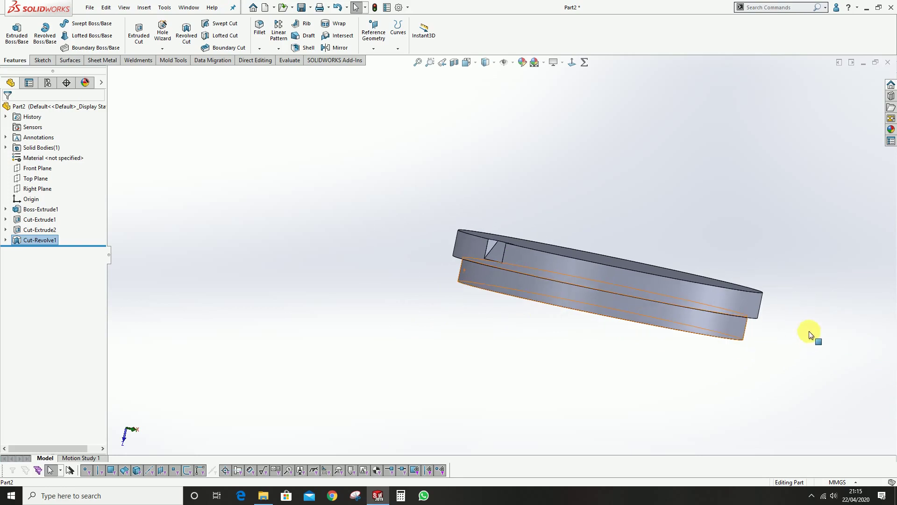
middle_drag(811, 334, 418, 211)
scroll(423, 222, down, 5)
scroll(447, 213, down, 3)
scroll(437, 206, down, 4)
scroll(470, 223, up, 10)
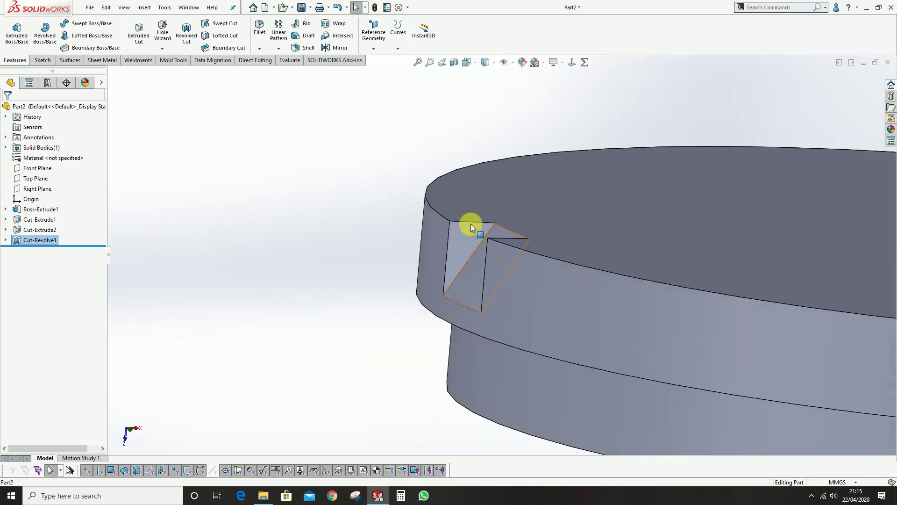
scroll(560, 273, down, 3)
middle_drag(586, 281, 611, 260)
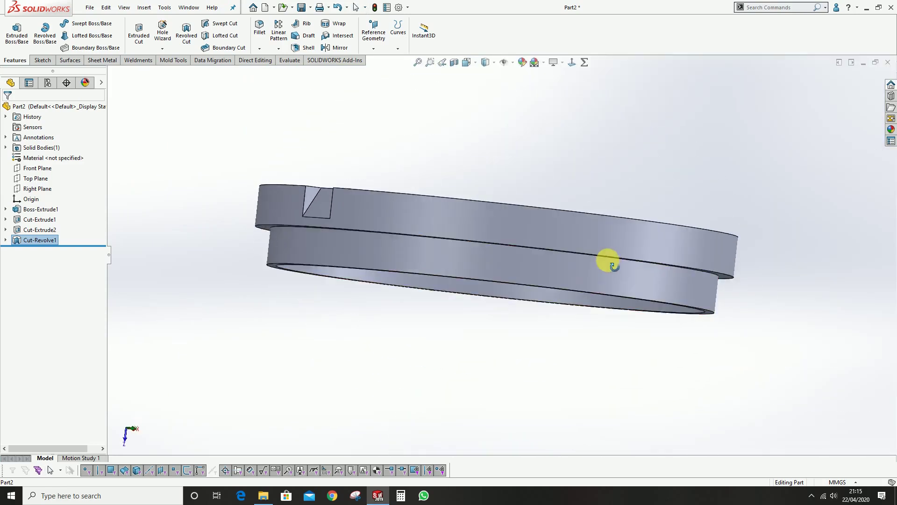
scroll(362, 212, down, 5)
middle_drag(362, 214, 390, 209)
scroll(243, 257, down, 3)
click(259, 254)
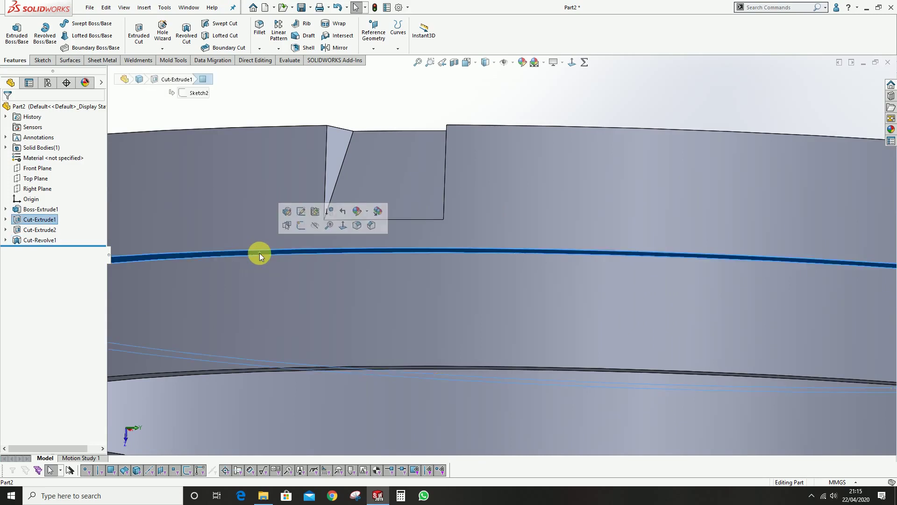
scroll(280, 251, up, 3)
middle_drag(280, 251, 285, 260)
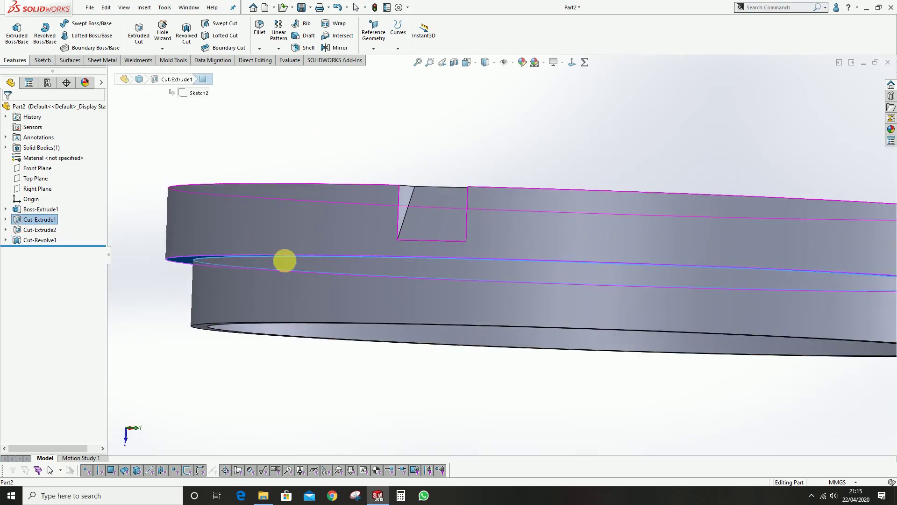
- Start a neutral-plane draft using the narrow step face beneath the rim as the neutral plane
click(171, 119)
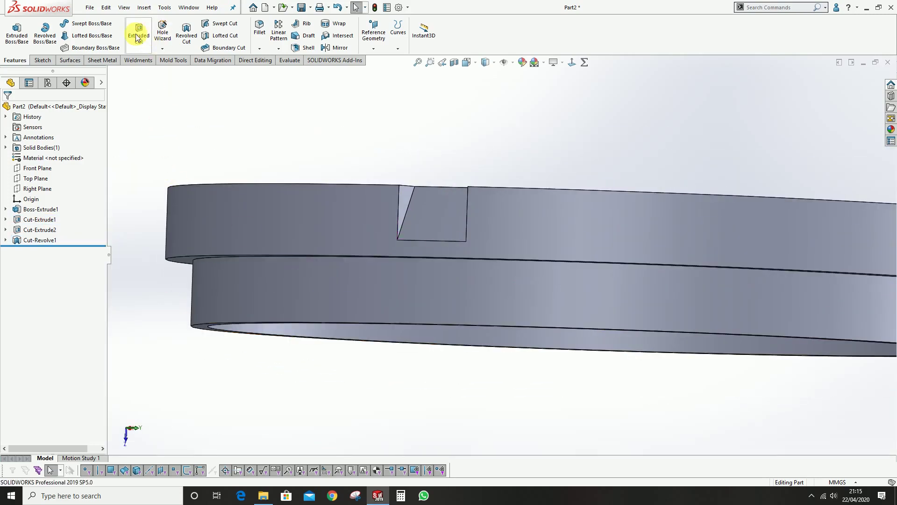
click(170, 63)
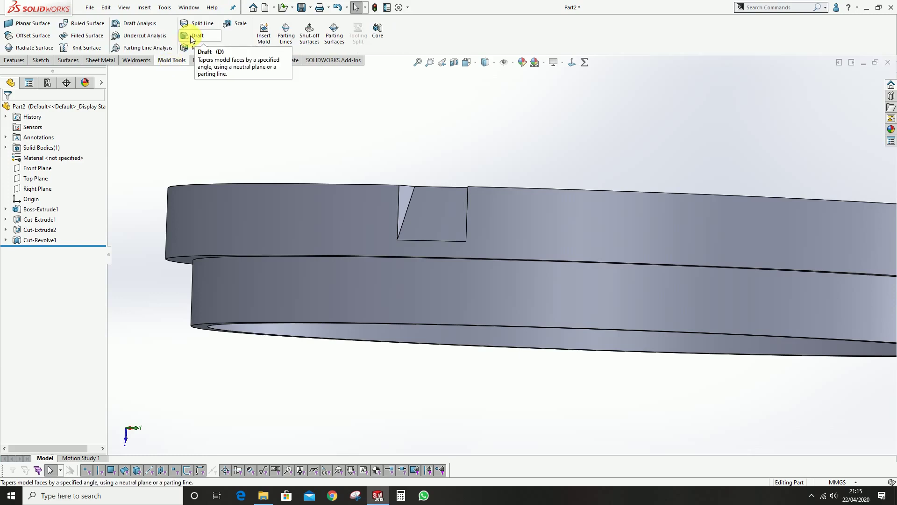
click(192, 36)
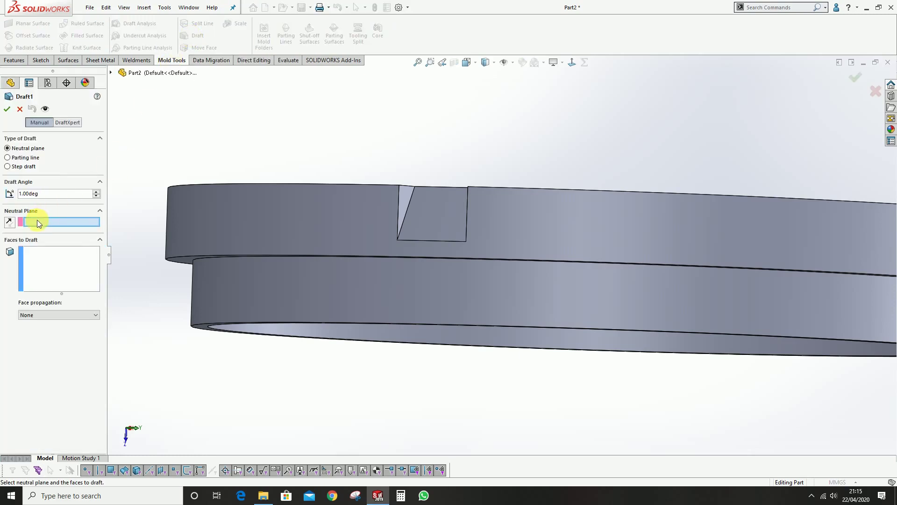
middle_drag(419, 276, 330, 248)
scroll(322, 241, down, 3)
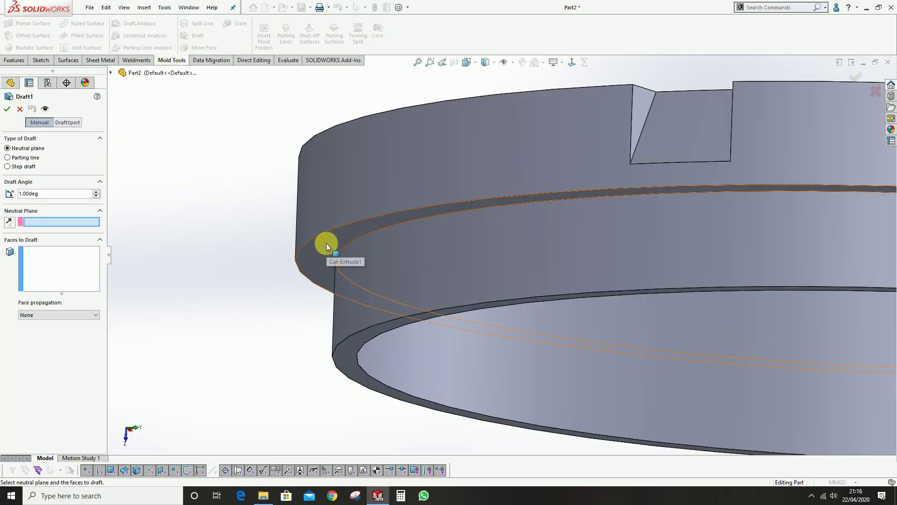
click(327, 244)
scroll(446, 257, up, 2)
scroll(450, 246, down, 2)
scroll(328, 224, down, 2)
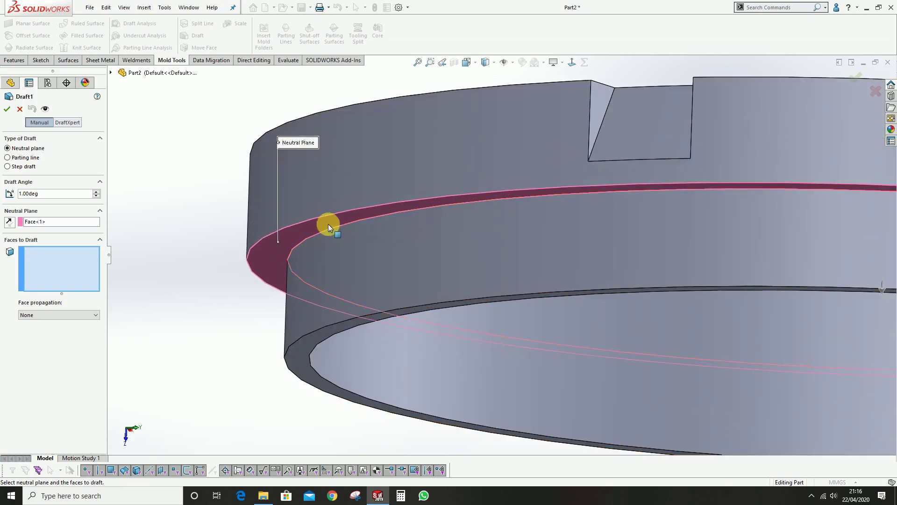
middle_drag(329, 222, 477, 246)
scroll(412, 249, down, 3)
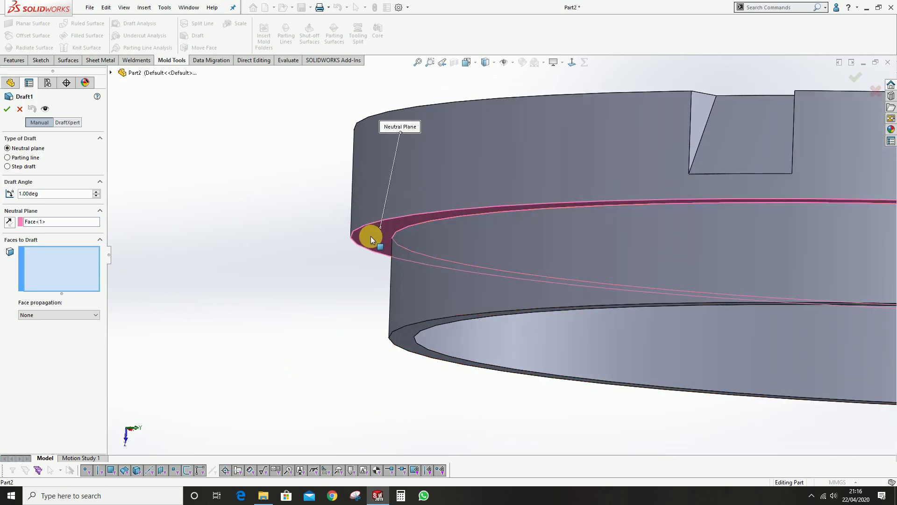
scroll(516, 187, up, 2)
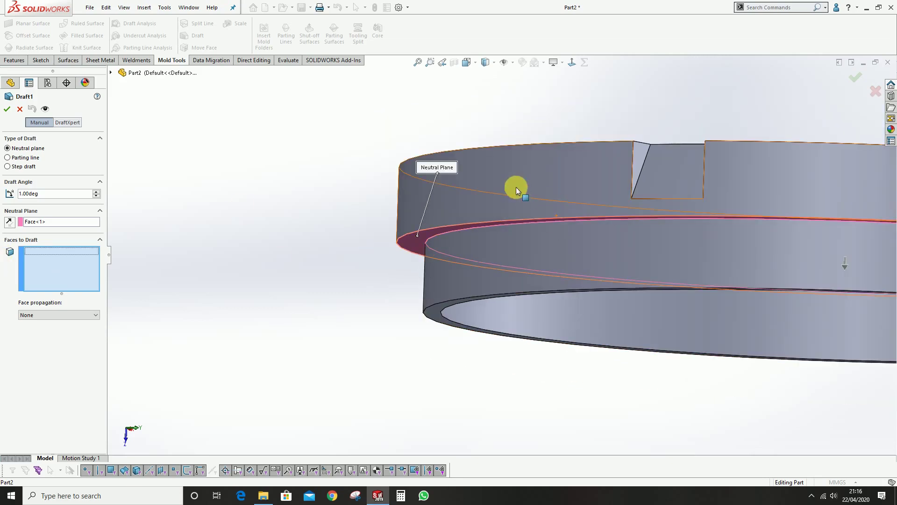
- Draft the disc's outer rim face by 1 degree with the draft direction reversed
click(516, 186)
middle_drag(523, 184, 719, 229)
scroll(719, 229, down, 2)
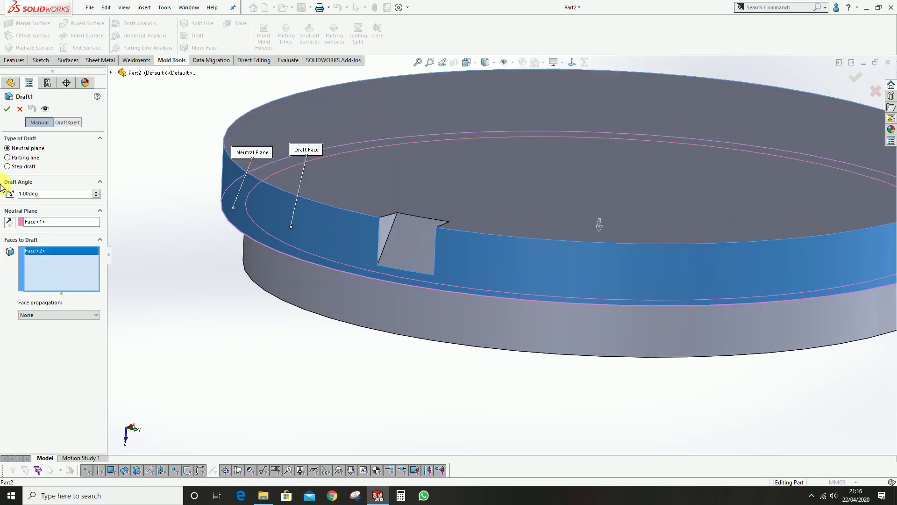
middle_drag(504, 267, 522, 249)
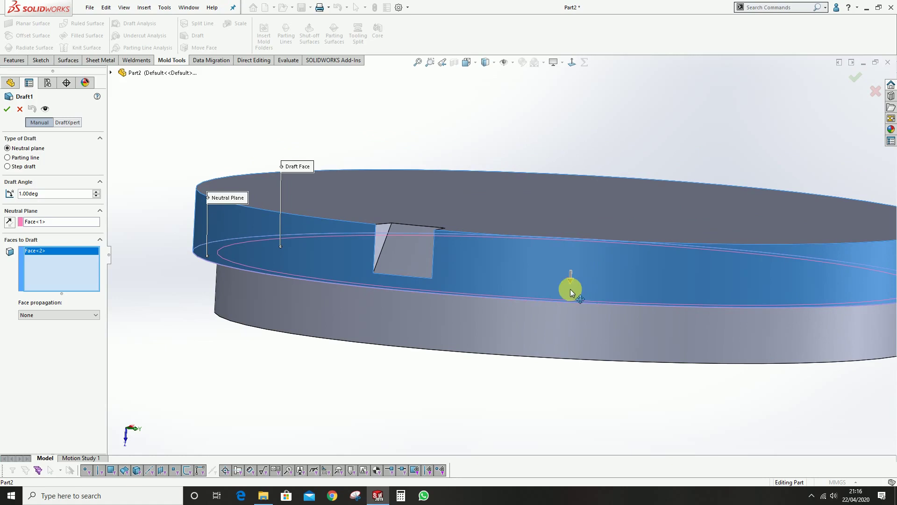
click(10, 226)
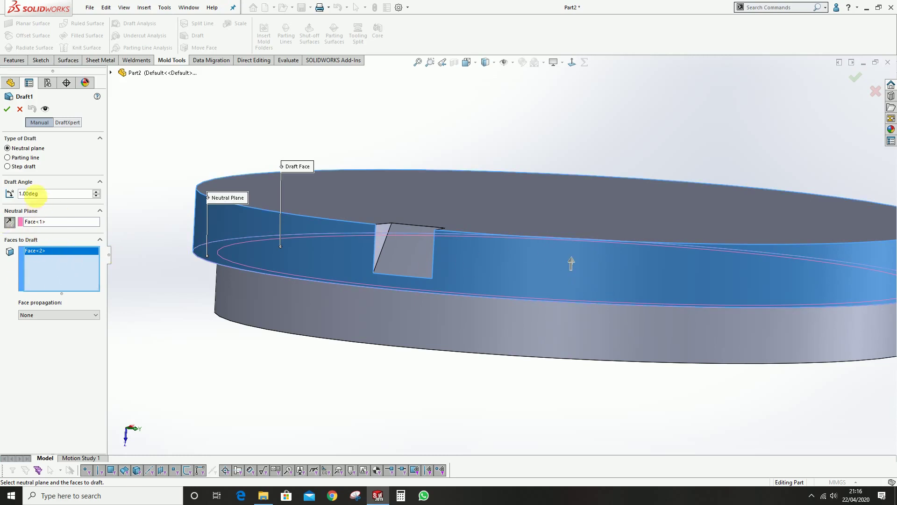
click(7, 109)
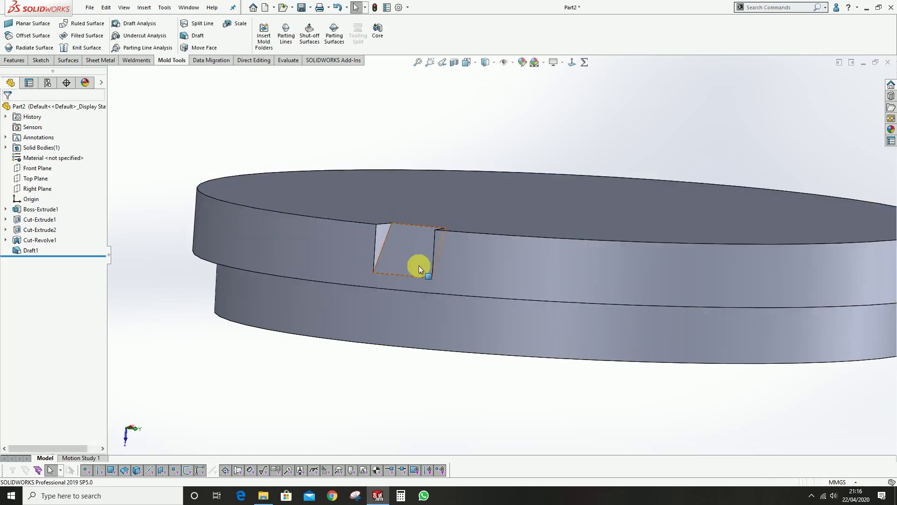
- Examine the drafted rim, the notch and the step faces from above and below
scroll(450, 251, up, 4)
middle_drag(453, 252, 421, 256)
scroll(444, 232, down, 4)
scroll(483, 254, up, 4)
middle_drag(483, 254, 479, 221)
scroll(479, 221, down, 2)
middle_drag(408, 219, 432, 178)
scroll(414, 235, down, 2)
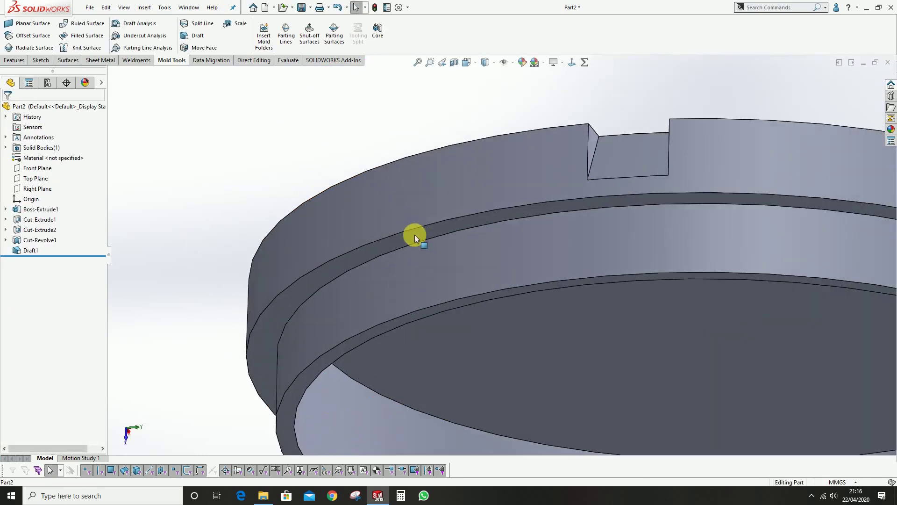
- Set up a 0.50-degree draft analysis using the narrow step face as reference, with the pull direction reversed
click(152, 29)
scroll(399, 255, down, 3)
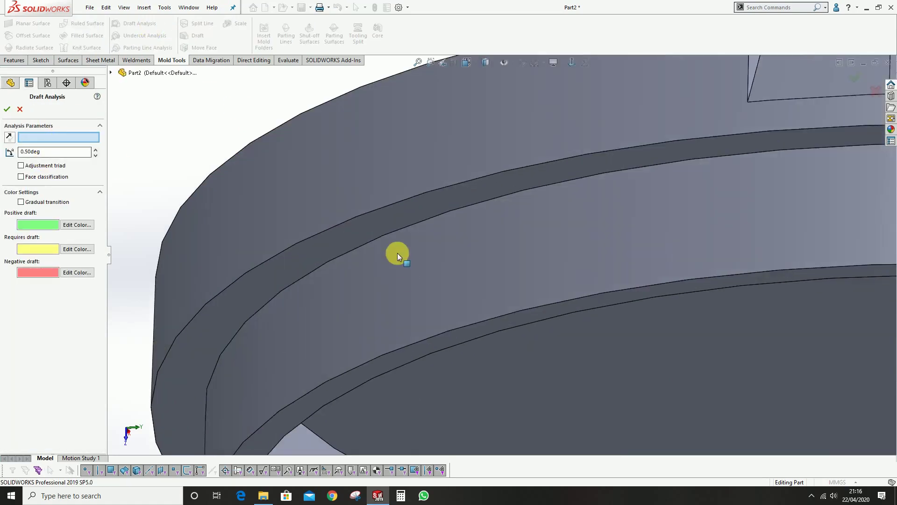
click(400, 224)
scroll(405, 241, up, 5)
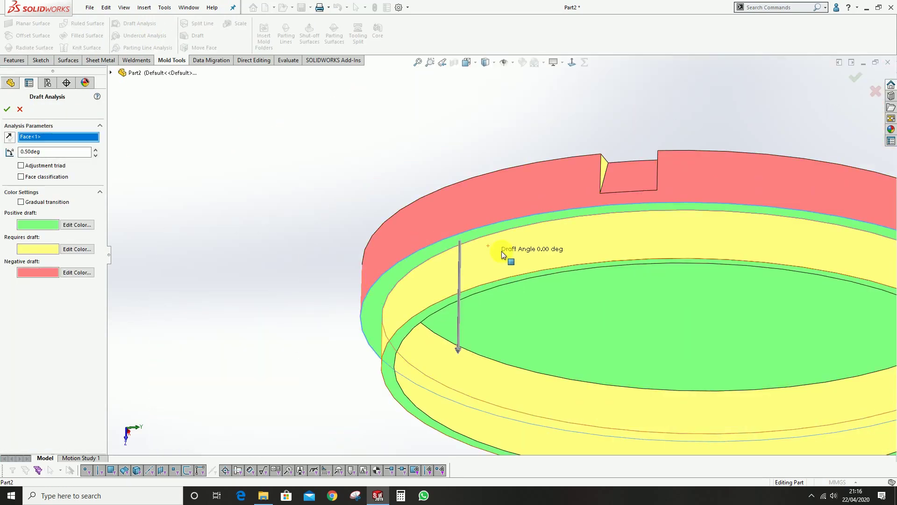
click(10, 138)
- Check the draft colouring on the top face, rim and notch, and keep the analysis displayed on the model
middle_drag(500, 244, 531, 337)
scroll(600, 322, down, 3)
middle_drag(600, 320, 544, 320)
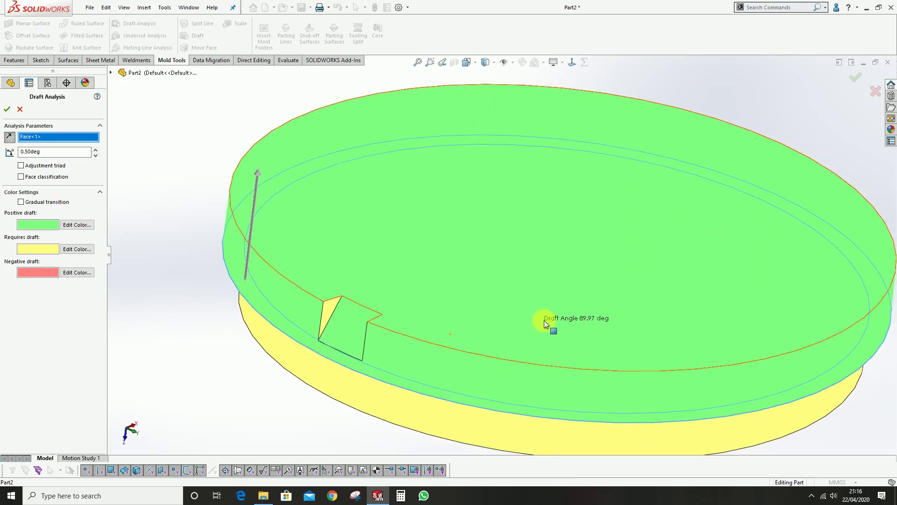
scroll(342, 339, down, 2)
middle_drag(342, 339, 329, 313)
scroll(335, 318, up, 4)
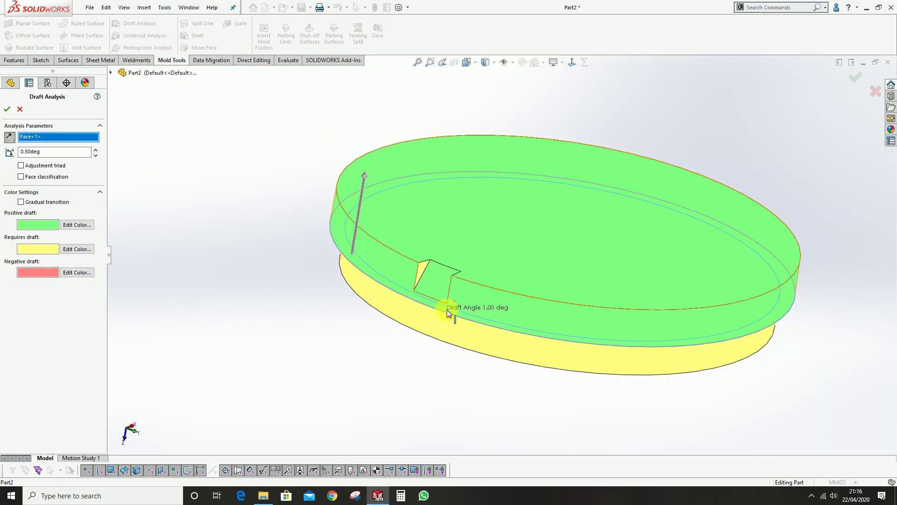
middle_drag(479, 262, 457, 274)
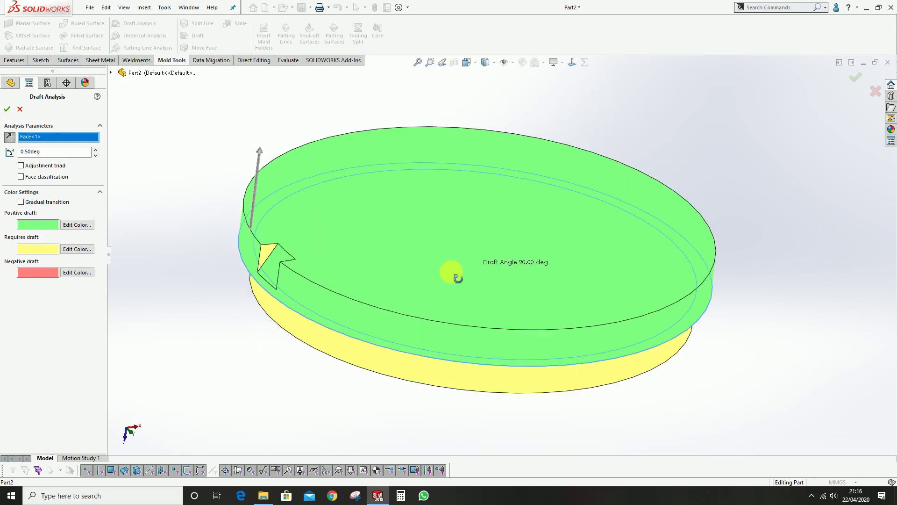
scroll(318, 285, down, 4)
middle_drag(310, 250, 645, 257)
scroll(617, 287, up, 2)
scroll(277, 236, down, 2)
middle_drag(314, 239, 255, 222)
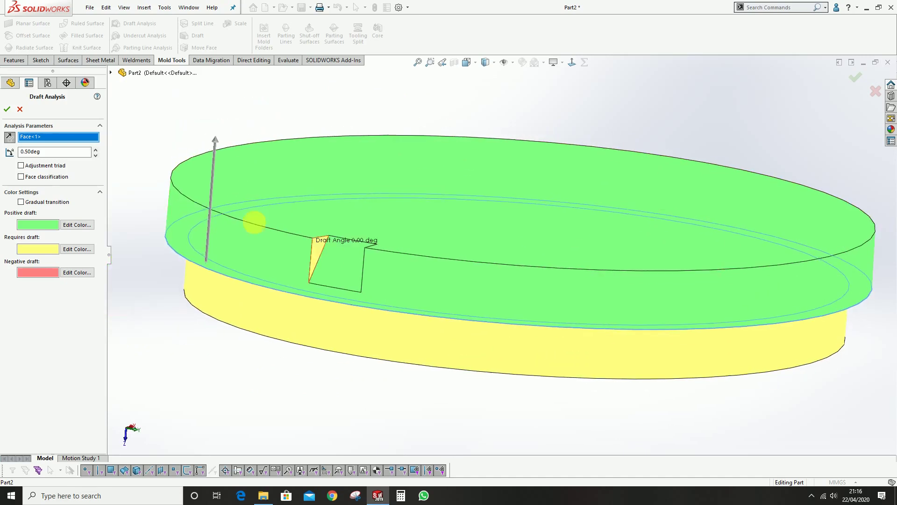
click(7, 109)
- Inspect the draft angles and colours on the notch side walls, the lower step wall and the recessed underside
scroll(353, 251, down, 5)
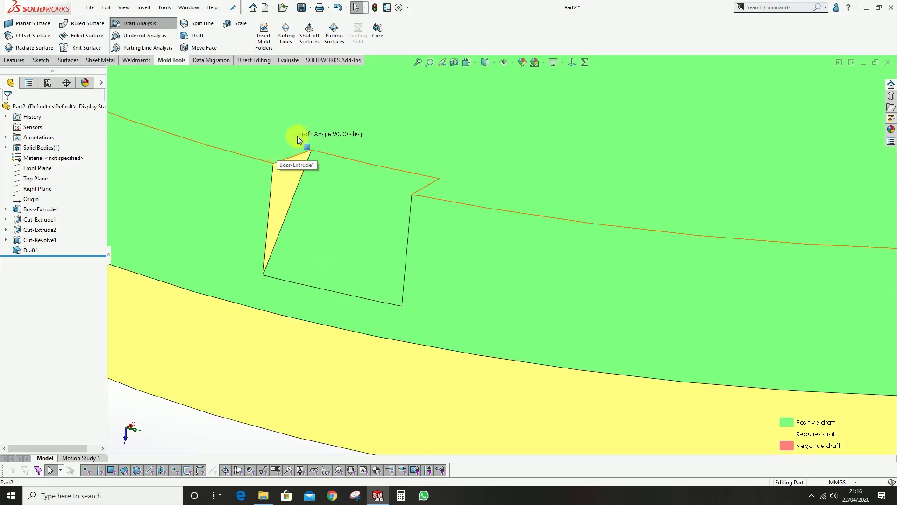
scroll(179, 164, up, 5)
scroll(419, 222, down, 2)
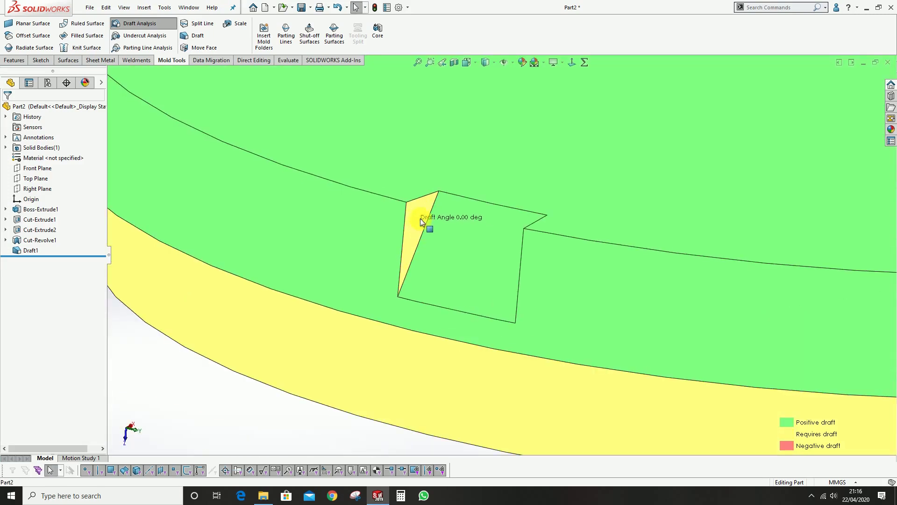
middle_drag(520, 230, 552, 233)
scroll(551, 233, up, 4)
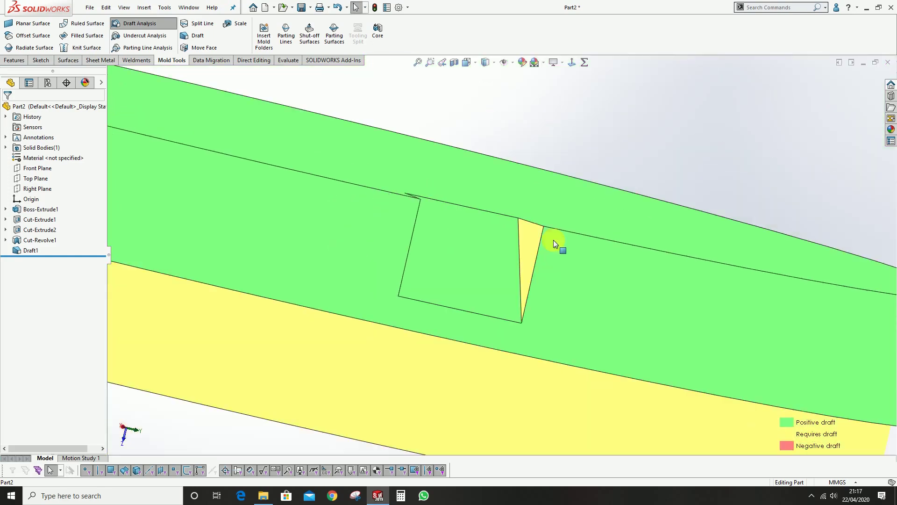
middle_drag(560, 335, 520, 337)
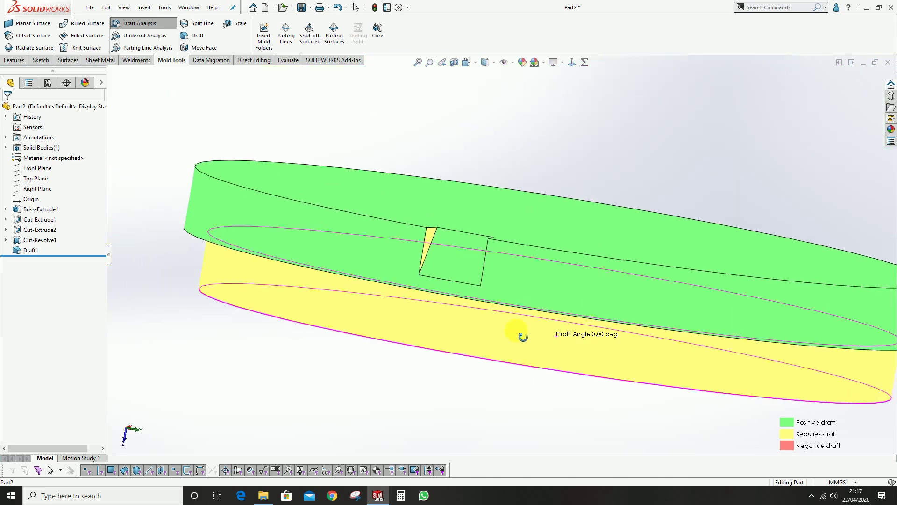
scroll(494, 271, down, 6)
scroll(451, 267, up, 3)
middle_drag(439, 295, 446, 198)
scroll(500, 257, up, 7)
scroll(570, 353, down, 6)
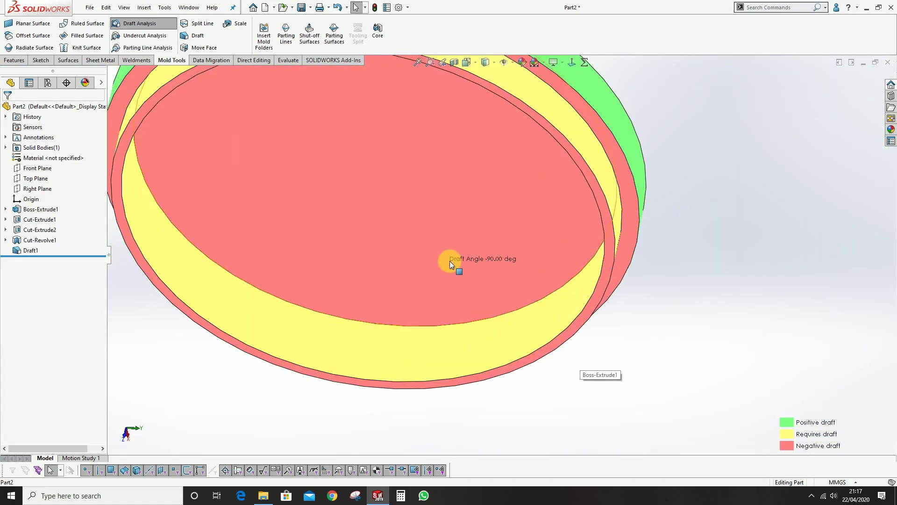
middle_drag(450, 260, 415, 286)
scroll(434, 371, up, 4)
scroll(482, 240, down, 4)
middle_drag(482, 239, 240, 89)
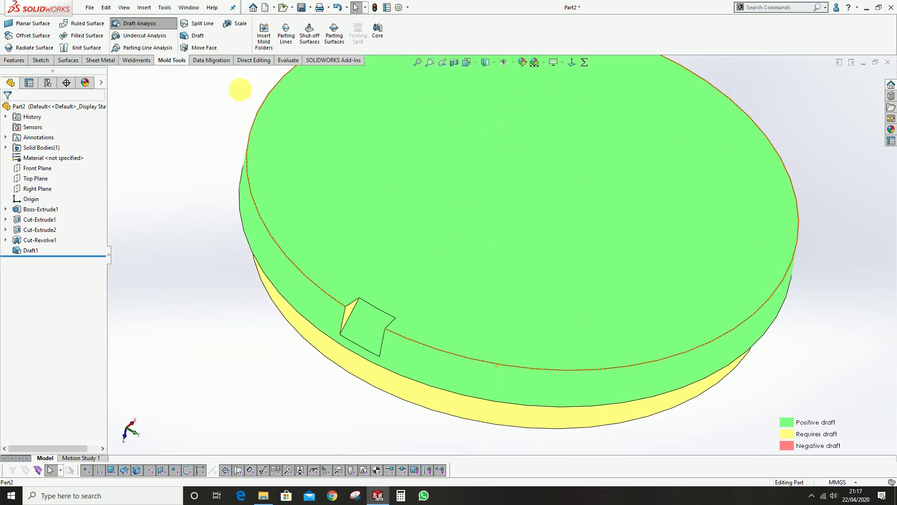
- Start a second neutral-plane draft with the disc's top face as neutral plane and both notch side walls as faces to draft
click(198, 36)
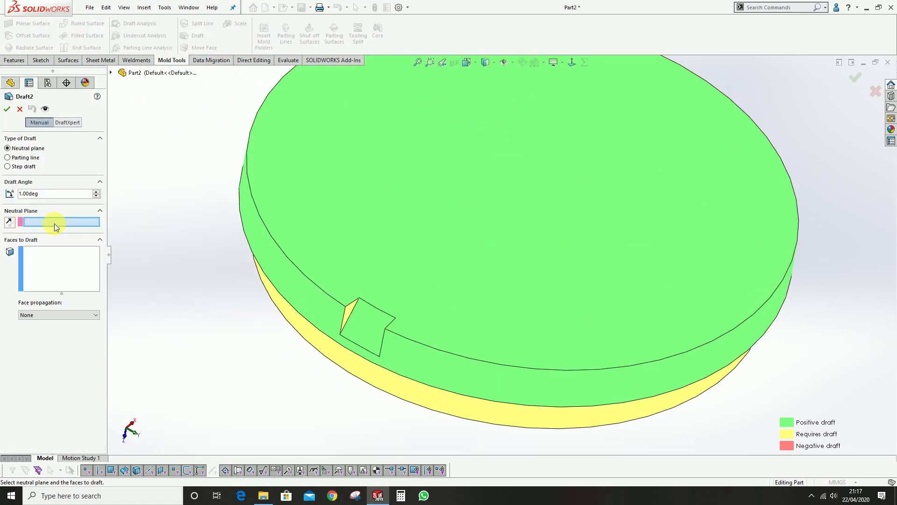
click(394, 269)
scroll(374, 289, down, 3)
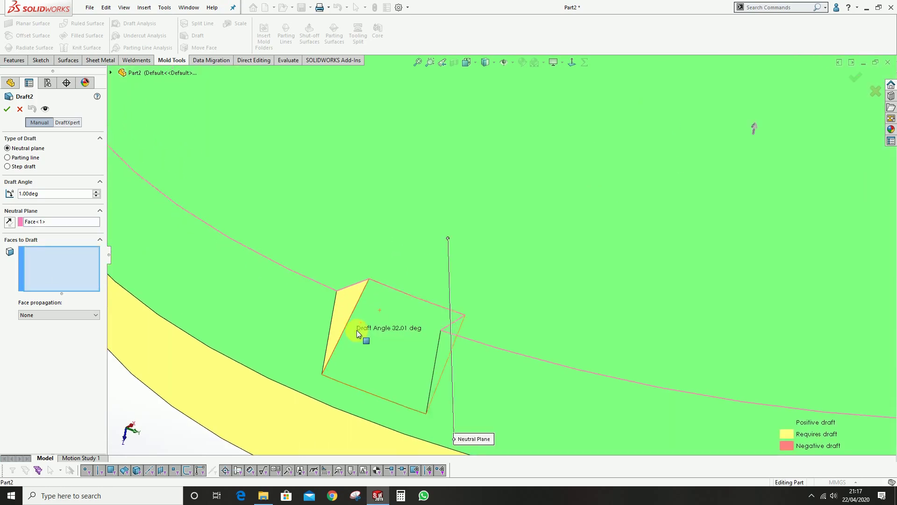
click(344, 309)
middle_drag(413, 326, 478, 311)
click(491, 309)
scroll(507, 210, up, 5)
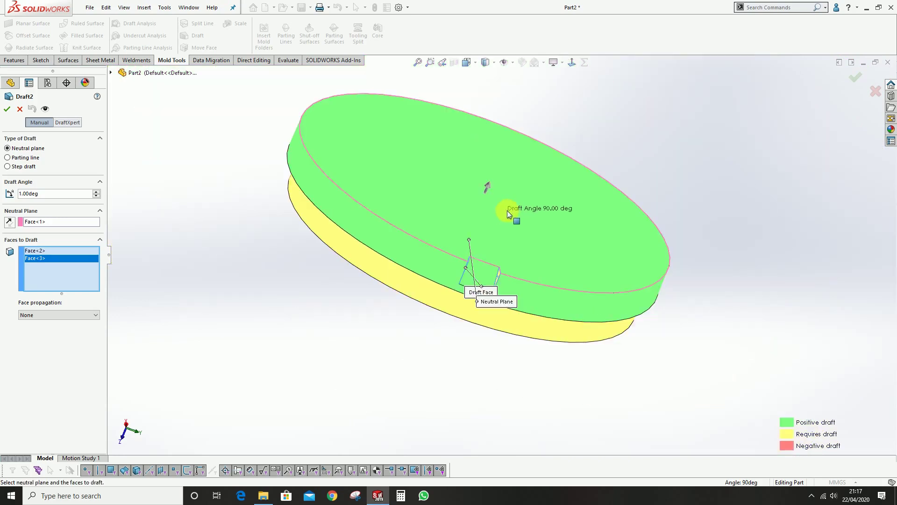
- Set the draft angle for the two notch side walls to 5 degrees
scroll(502, 206, down, 4)
middle_drag(496, 219, 457, 196)
scroll(513, 223, down, 4)
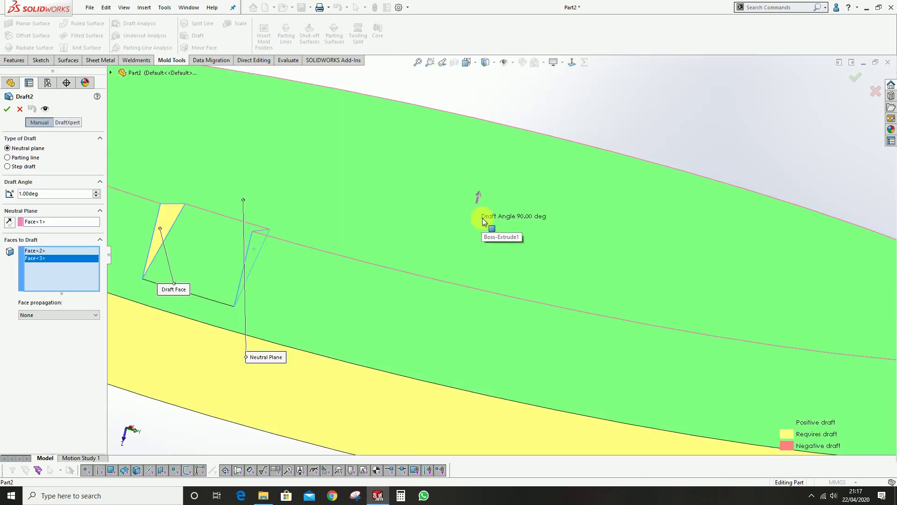
scroll(463, 164, up, 4)
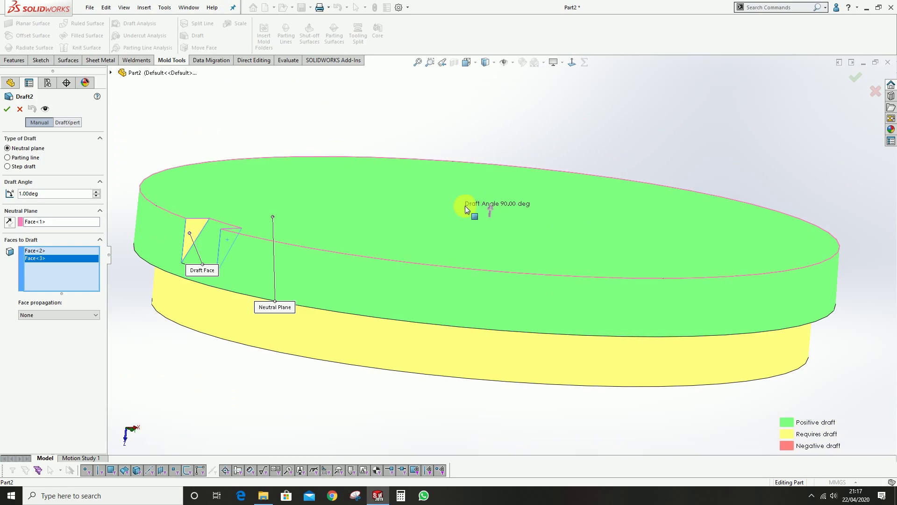
scroll(453, 217, up, 2)
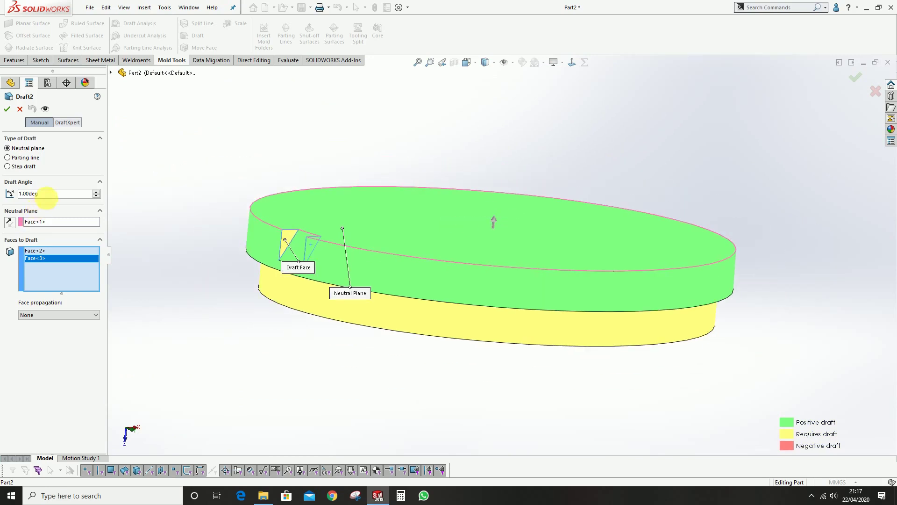
text(5)
key(Return)
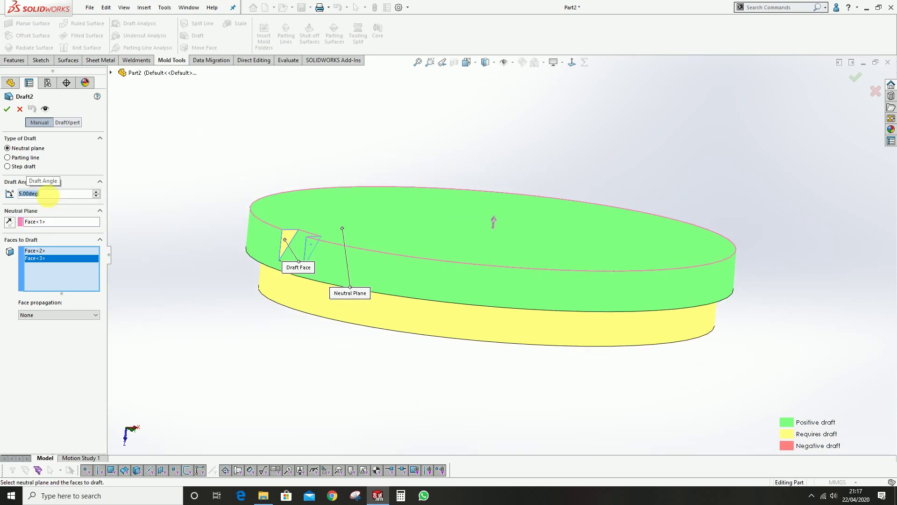
- Accept the neutral-plane draft on the notch and check the draft analysis on both notch side walls
scroll(263, 240, down, 5)
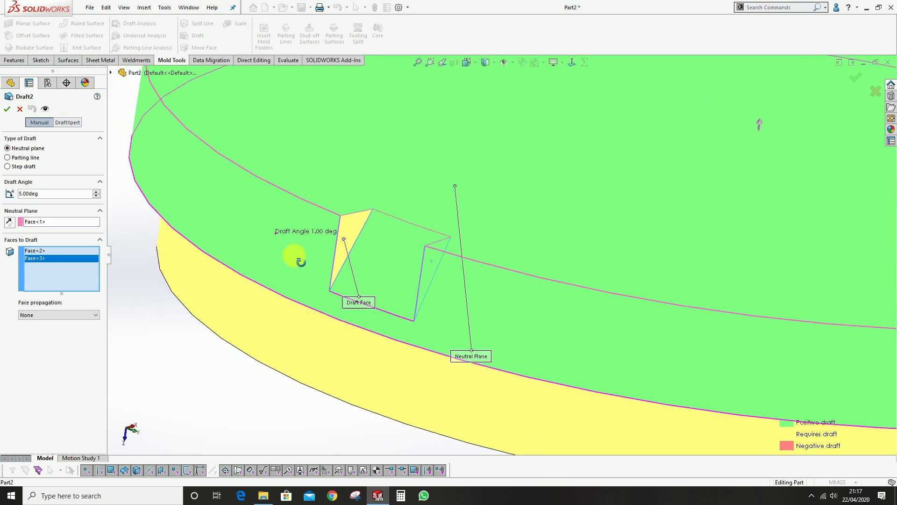
scroll(464, 270, down, 3)
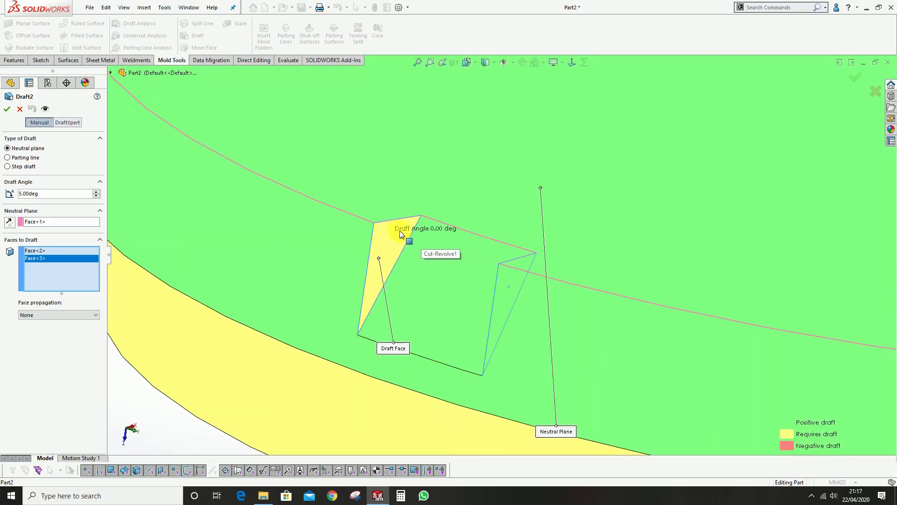
scroll(470, 256, up, 6)
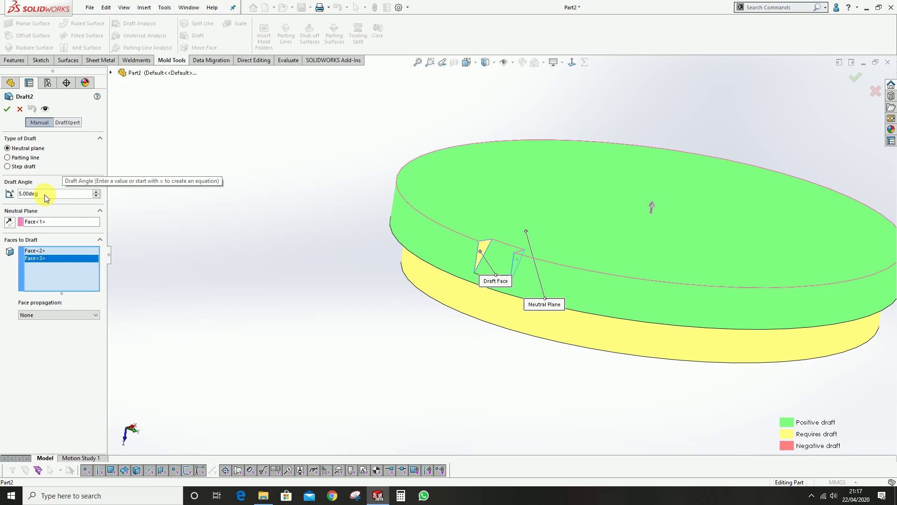
scroll(539, 275, down, 2)
scroll(416, 250, down, 2)
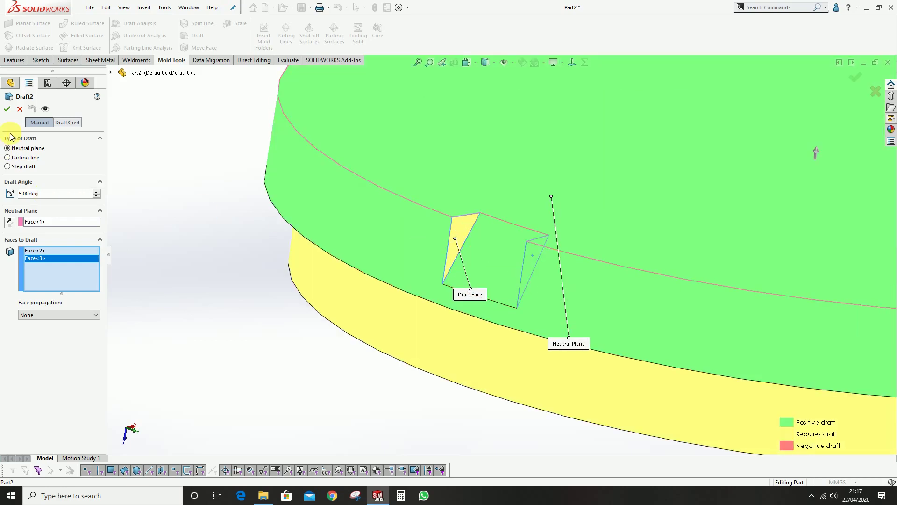
click(7, 109)
middle_drag(601, 271, 518, 260)
scroll(558, 249, up, 3)
scroll(558, 250, down, 5)
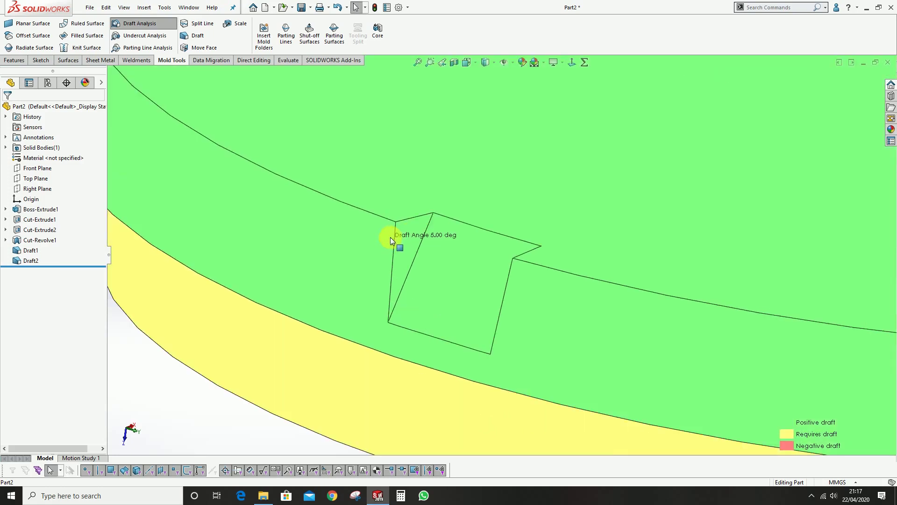
scroll(369, 246, up, 3)
scroll(370, 245, down, 2)
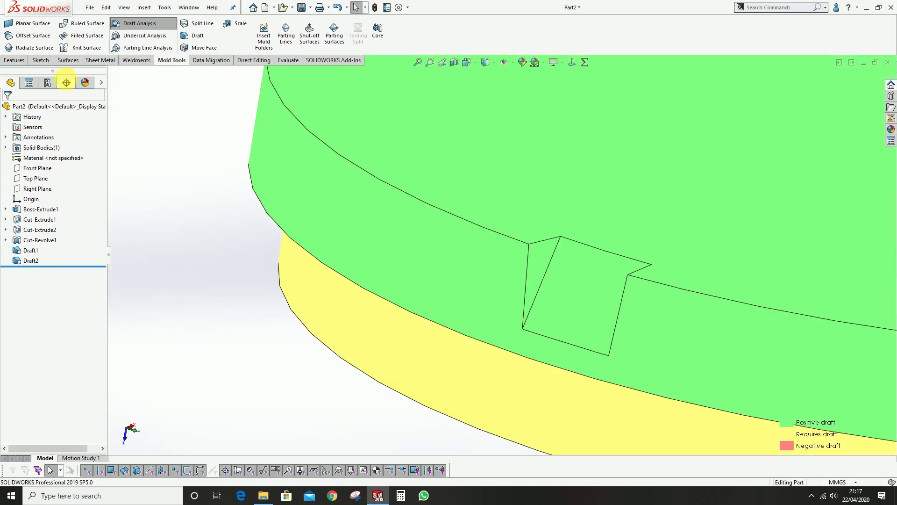
- Fillet the outer edge of the disc's top face with a 0.5 mm radius
click(14, 61)
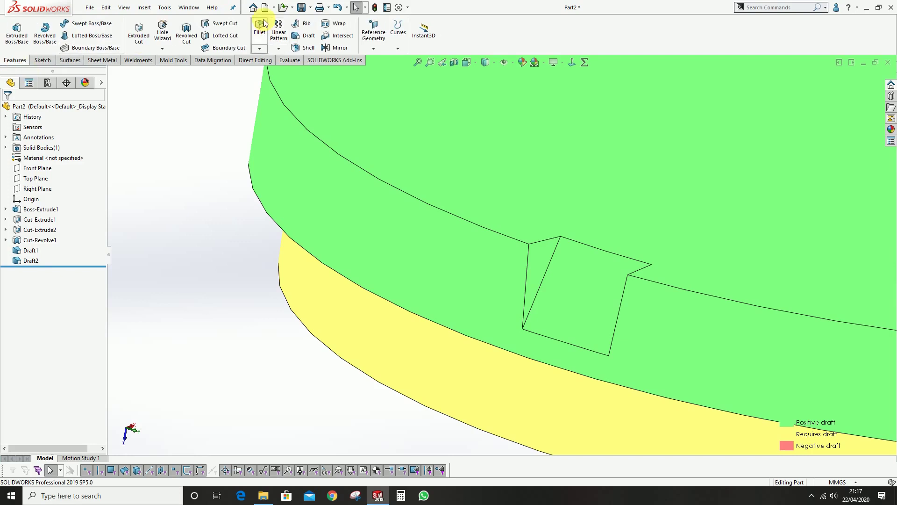
click(258, 29)
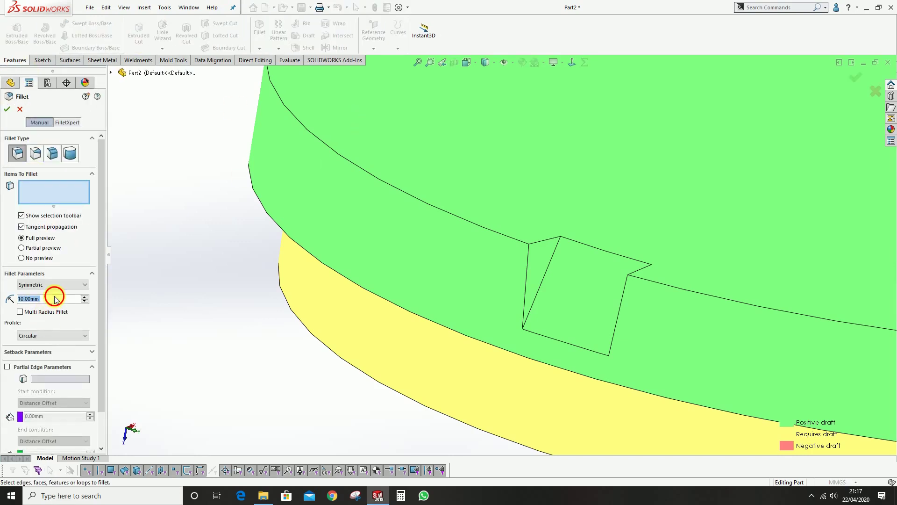
text(0.5)
key(Return)
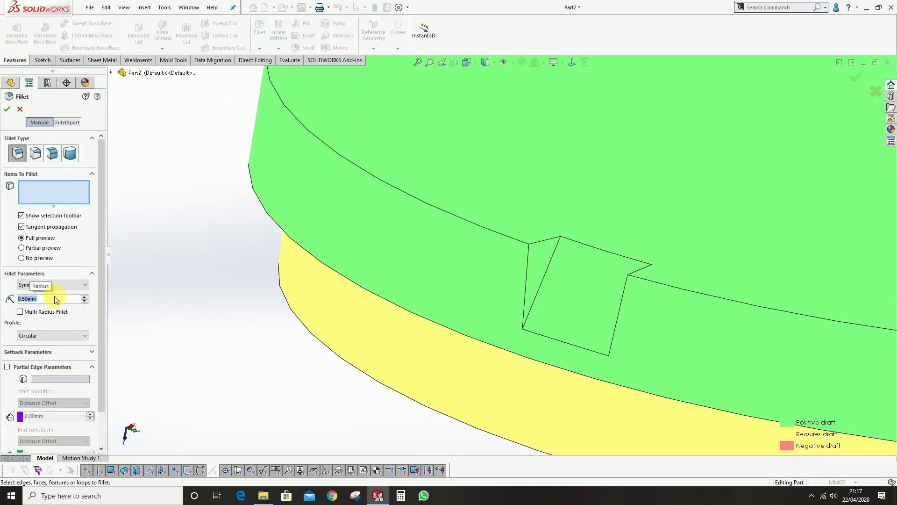
click(374, 175)
scroll(485, 254, up, 3)
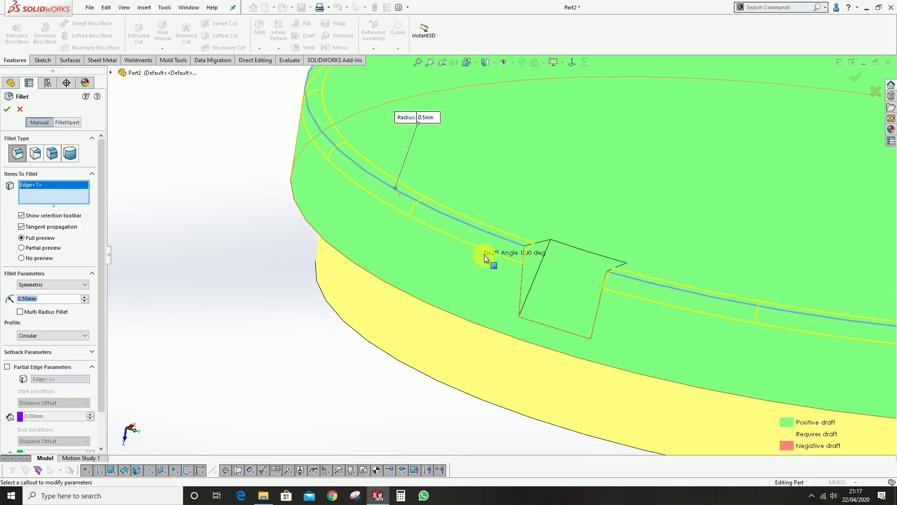
key(Return)
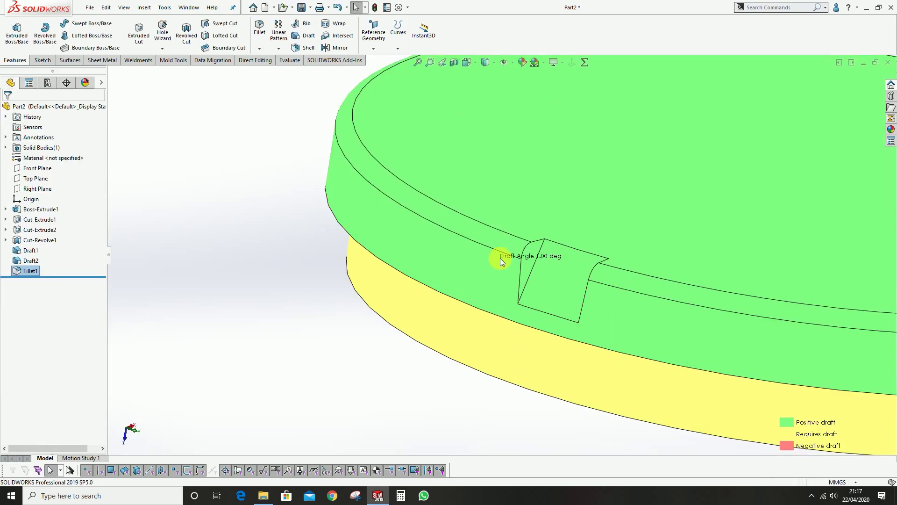
- Fillet the two inner corner edges between the notch's back face and side walls with a 0.25 mm radius
key(Return)
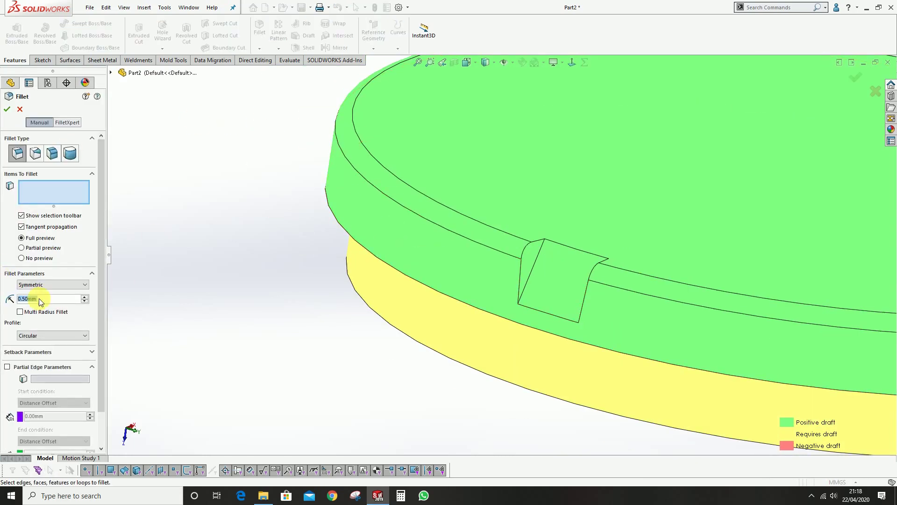
text(0.25)
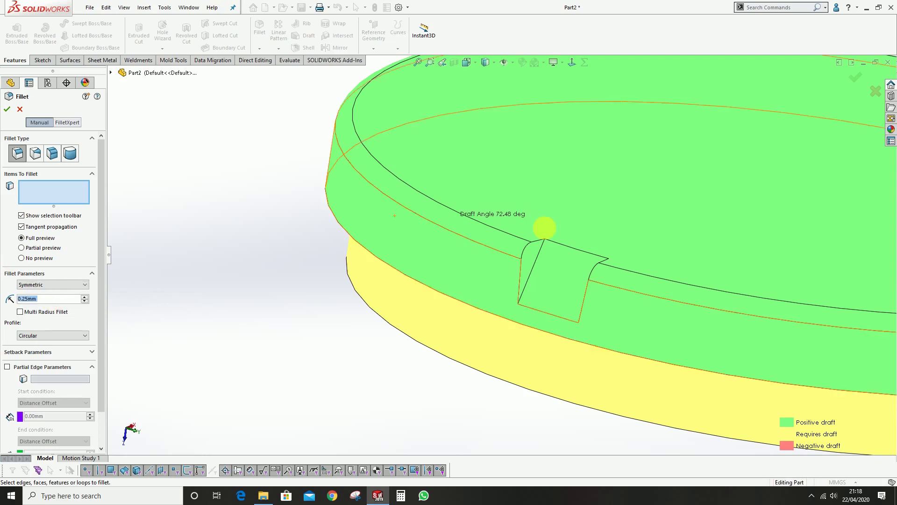
click(539, 252)
middle_drag(556, 284, 591, 306)
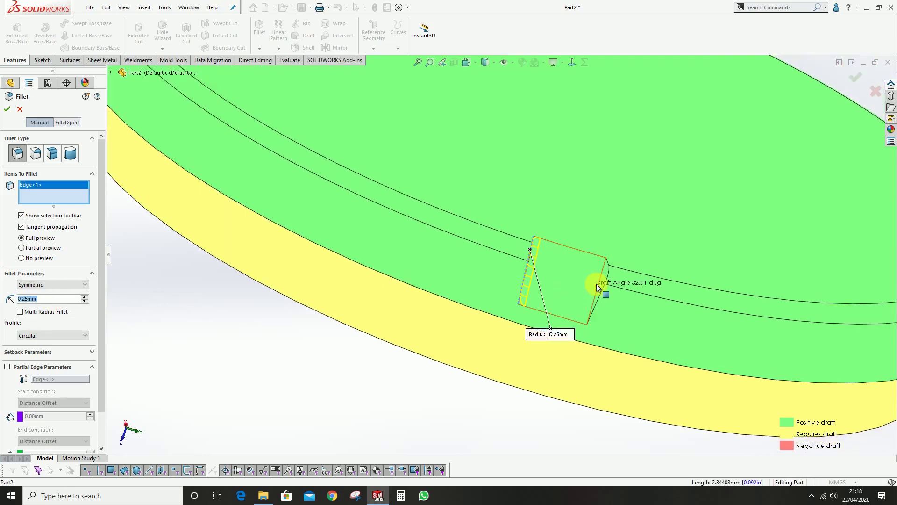
click(601, 282)
key(Return)
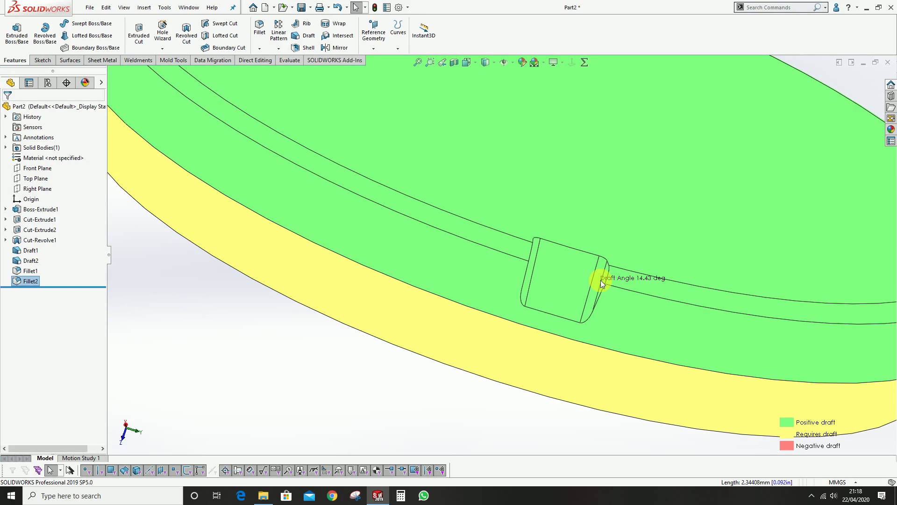
- Round the notch's outline edge with a 0.25 mm tangent-propagated fillet and check the blended corners
key(Return)
middle_drag(545, 293, 520, 273)
click(520, 273)
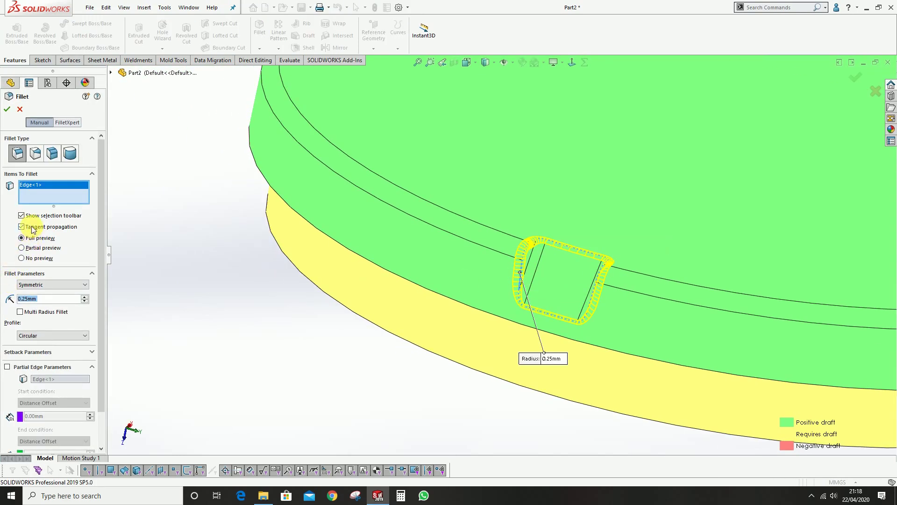
click(7, 111)
scroll(584, 252, down, 3)
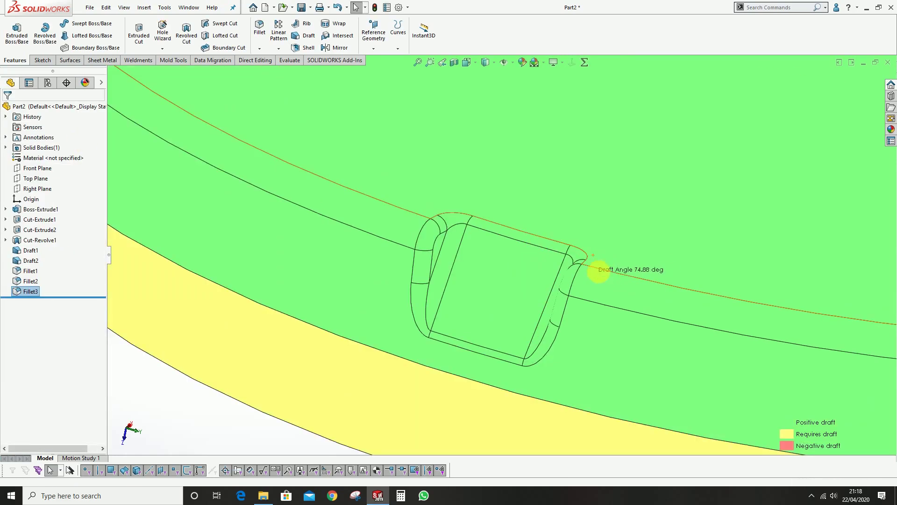
scroll(520, 278, up, 4)
scroll(484, 279, down, 4)
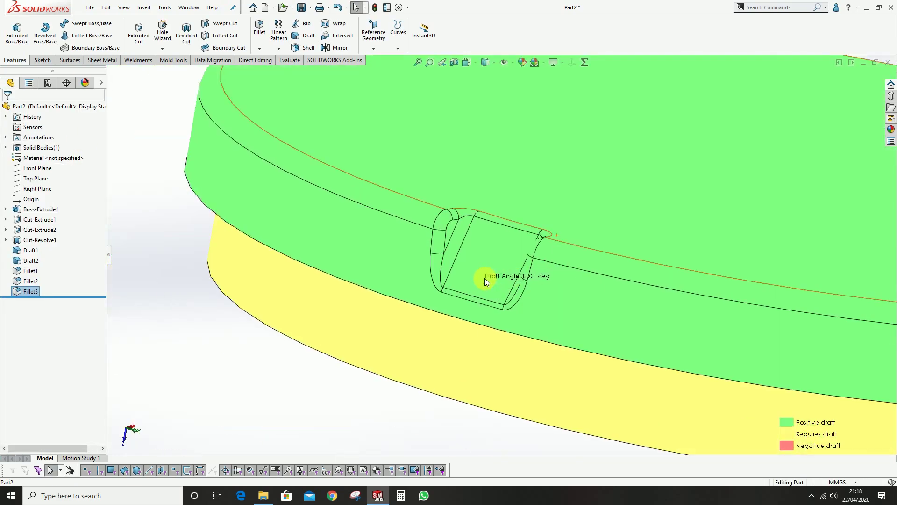
scroll(481, 265, up, 3)
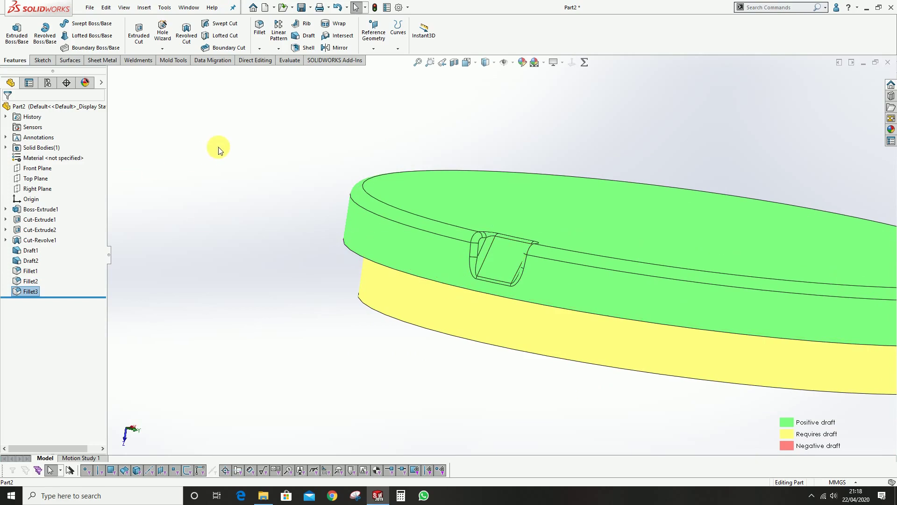
- Start a circular pattern around the green rim's lower circular edge with 12 equally spaced instances over 360 degrees
scroll(500, 260, down, 2)
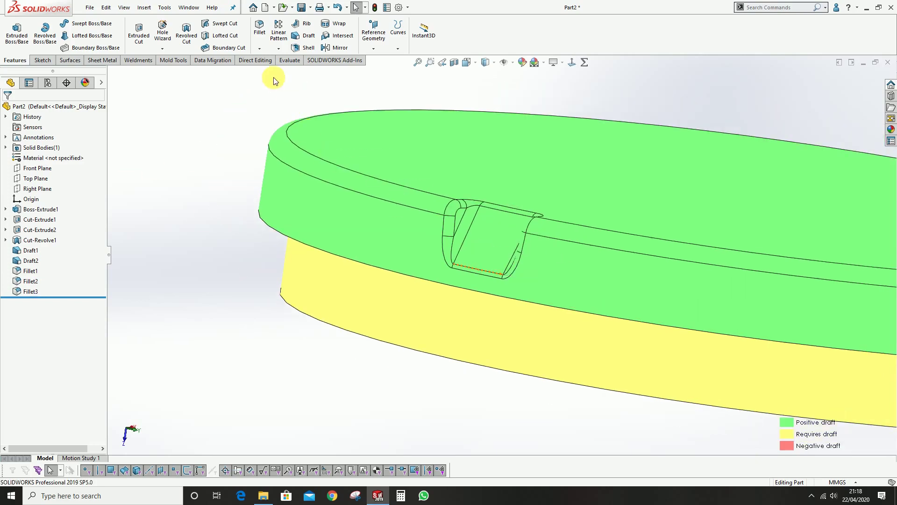
click(279, 49)
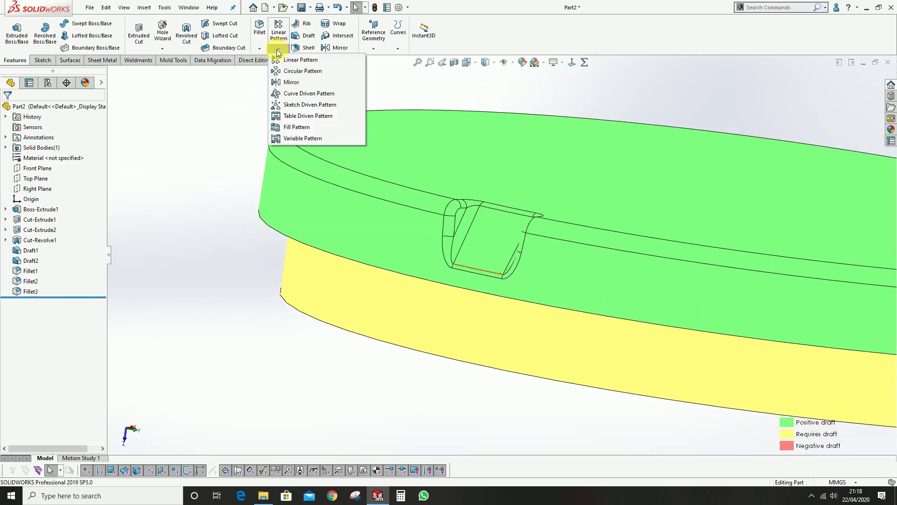
click(288, 72)
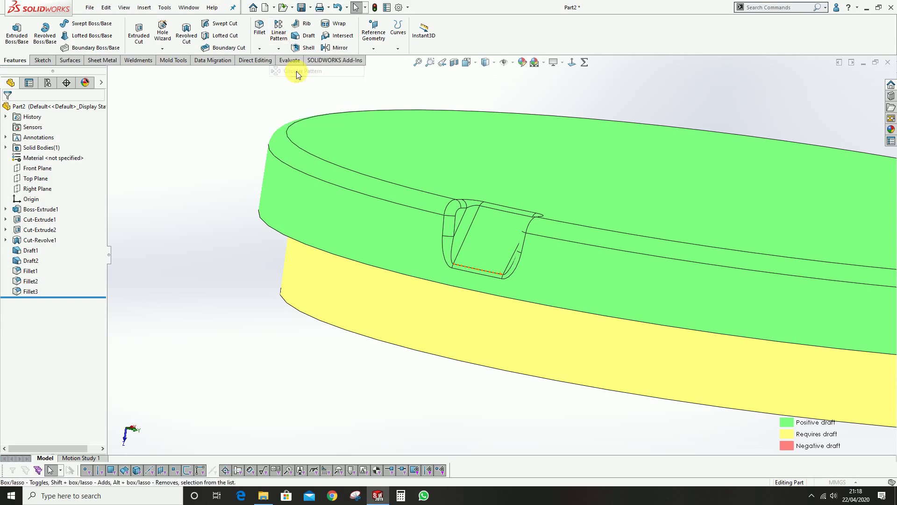
click(57, 138)
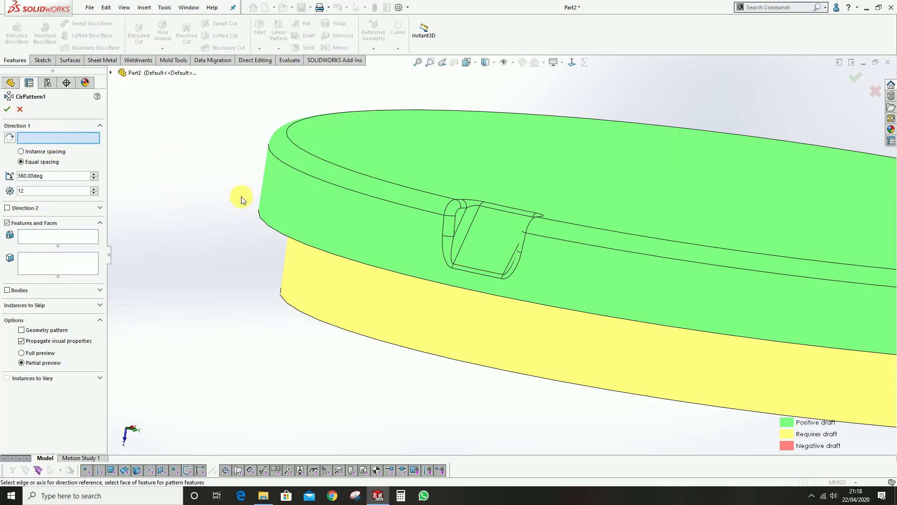
click(260, 220)
scroll(557, 285, up, 3)
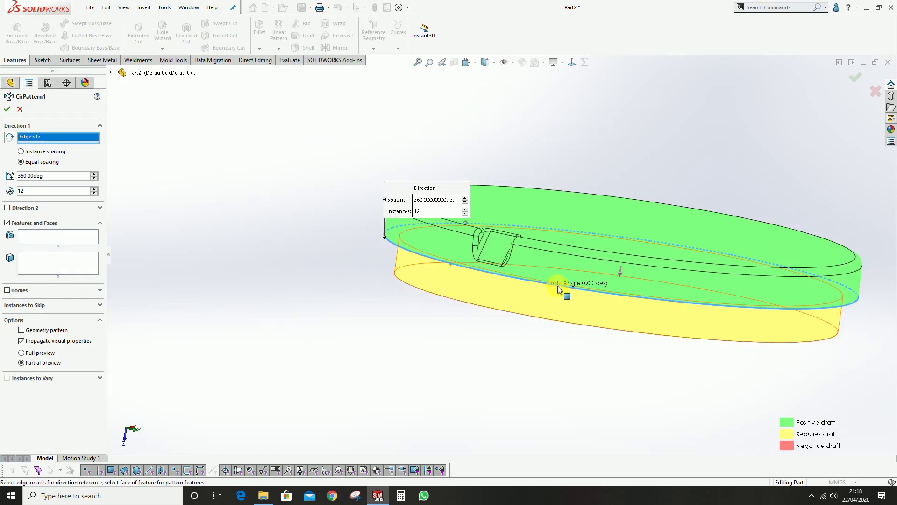
scroll(558, 285, down, 3)
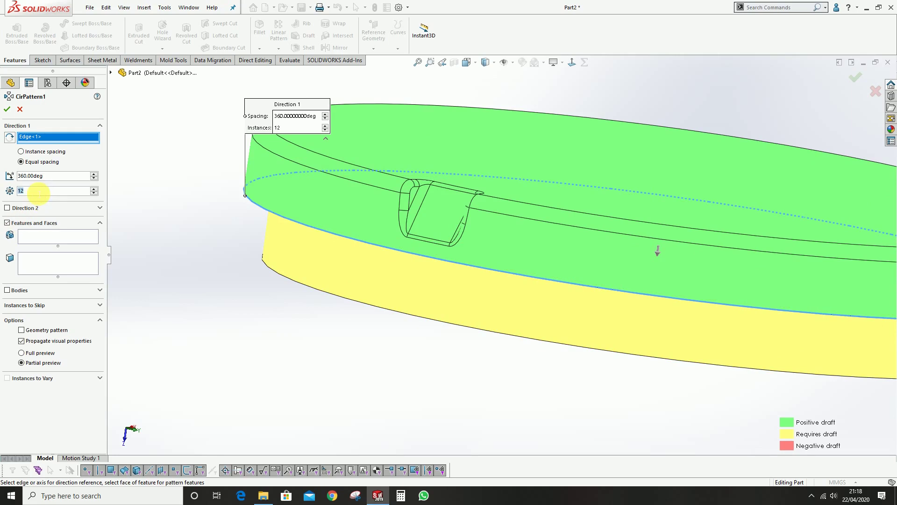
- Add Cut-Revolve1, Draft2, Fillet2 and Fillet3 as the features to repeat in the circular pattern
click(45, 239)
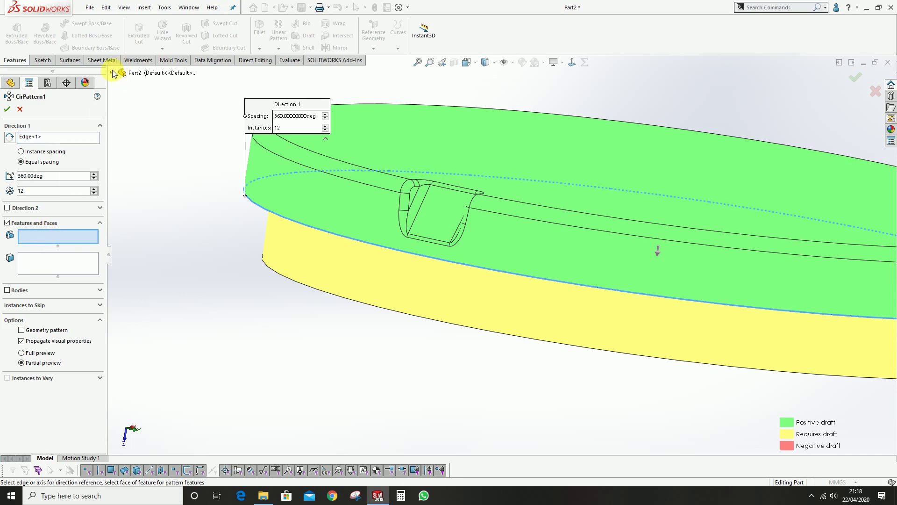
scroll(438, 220, up, 3)
scroll(500, 224, down, 6)
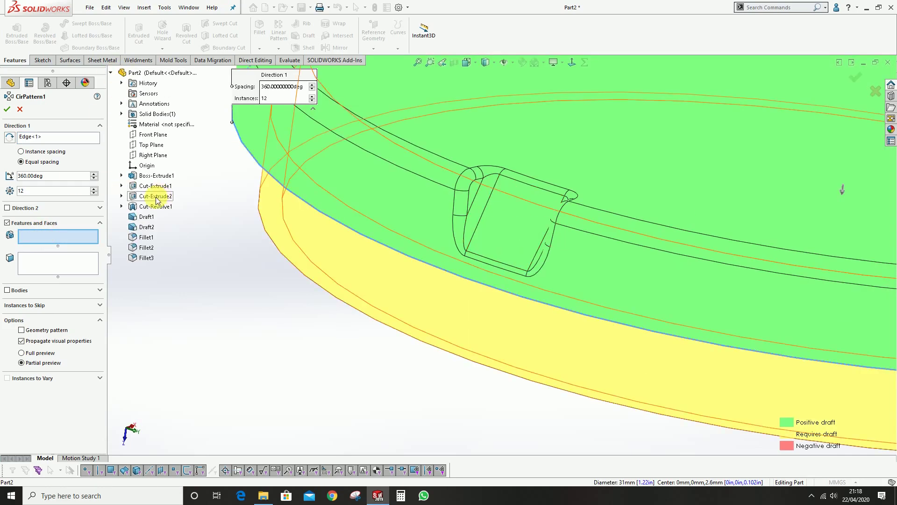
click(153, 208)
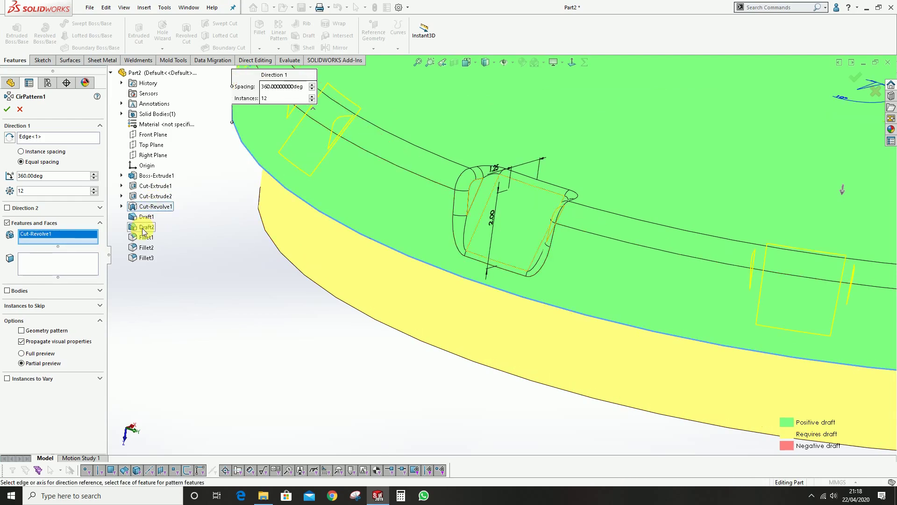
click(144, 229)
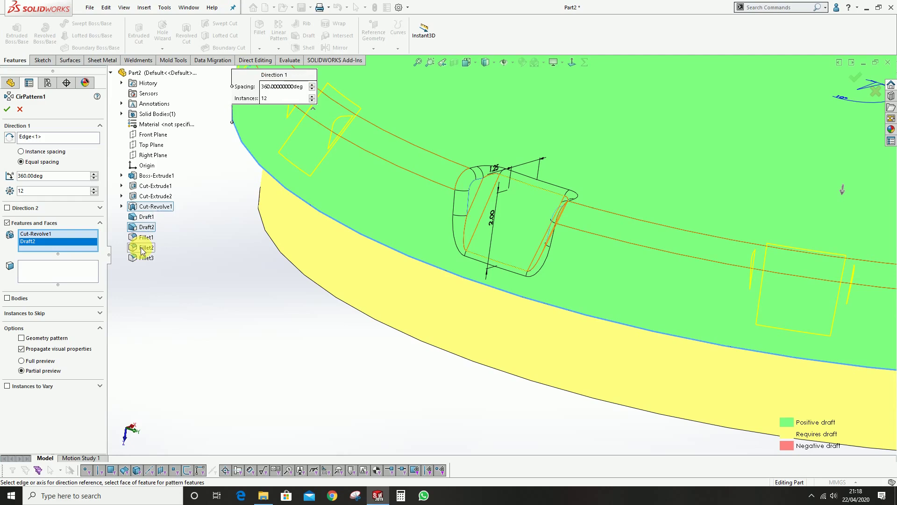
click(141, 249)
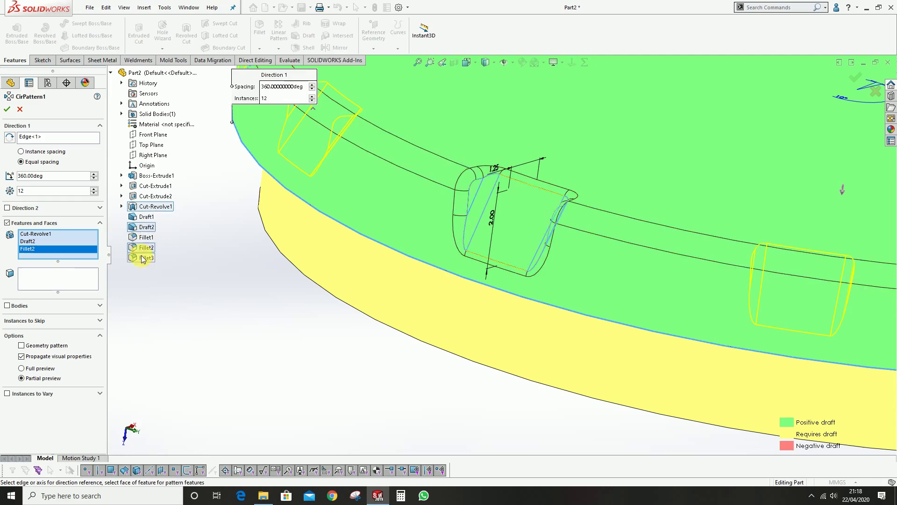
click(140, 258)
scroll(475, 277, up, 5)
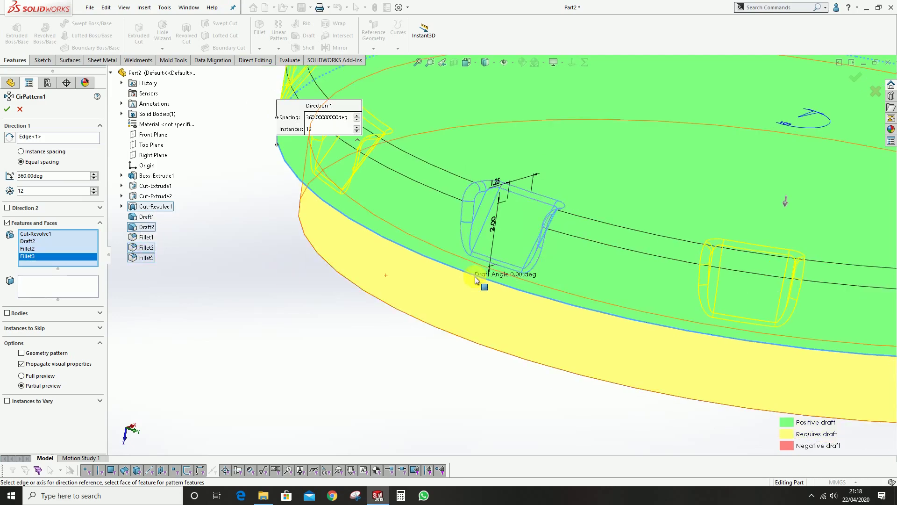
- Finish the 12-instance circular pattern of the drafted and filleted notch around the disc's rim
scroll(569, 265, down, 4)
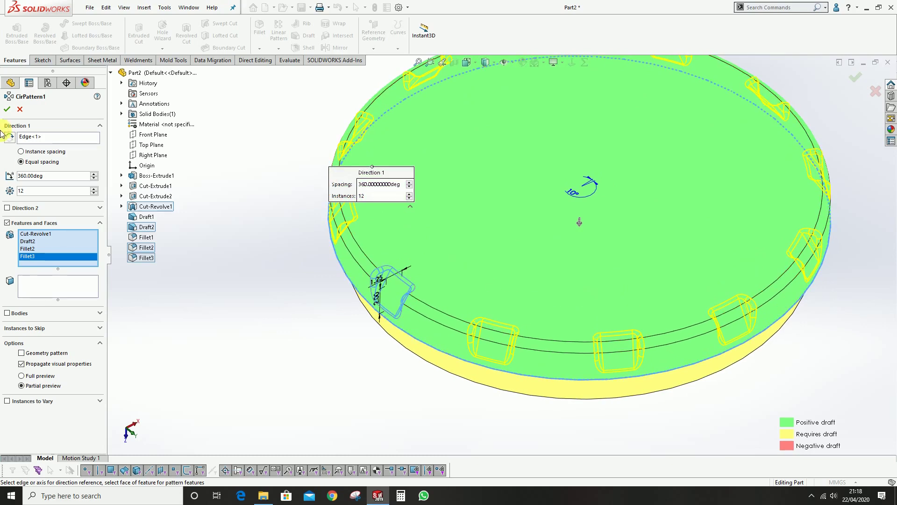
click(8, 110)
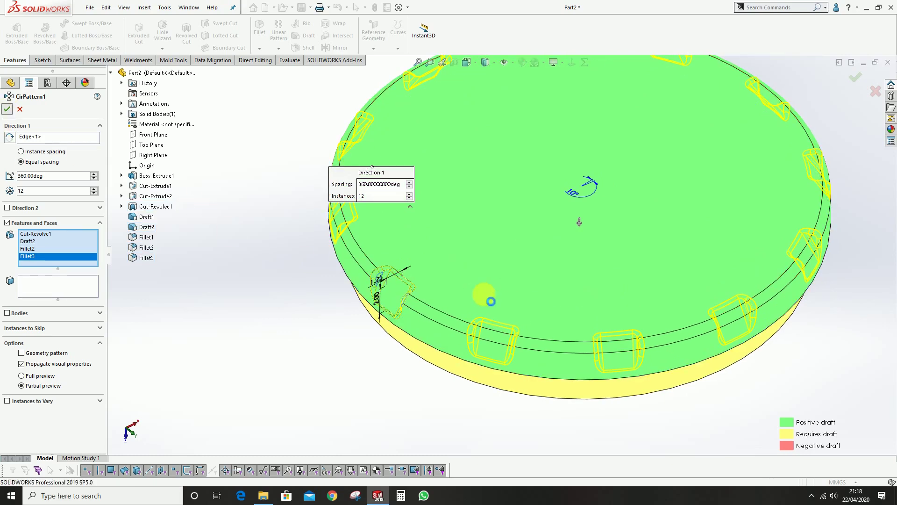
scroll(576, 273, up, 5)
scroll(577, 273, down, 3)
middle_drag(576, 273, 504, 193)
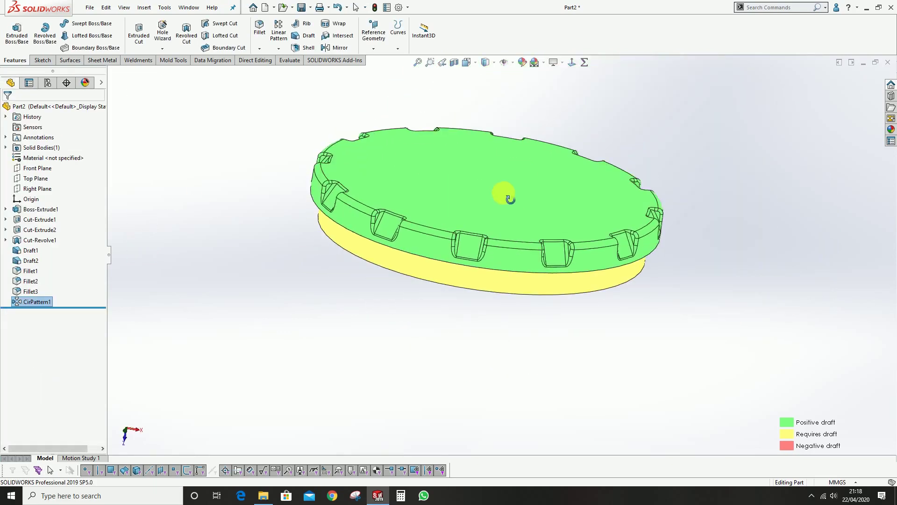
- Examine the patterned notches and the underside ring walls in the draft analysis colours for faces that still lack draft
scroll(554, 237, down, 2)
middle_drag(522, 240, 516, 217)
scroll(415, 215, down, 1)
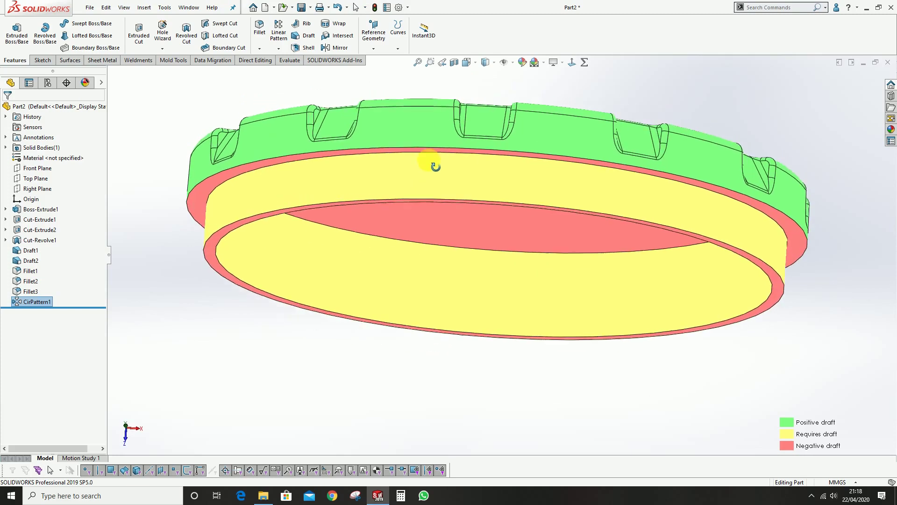
middle_drag(435, 167, 489, 138)
scroll(450, 135, down, 3)
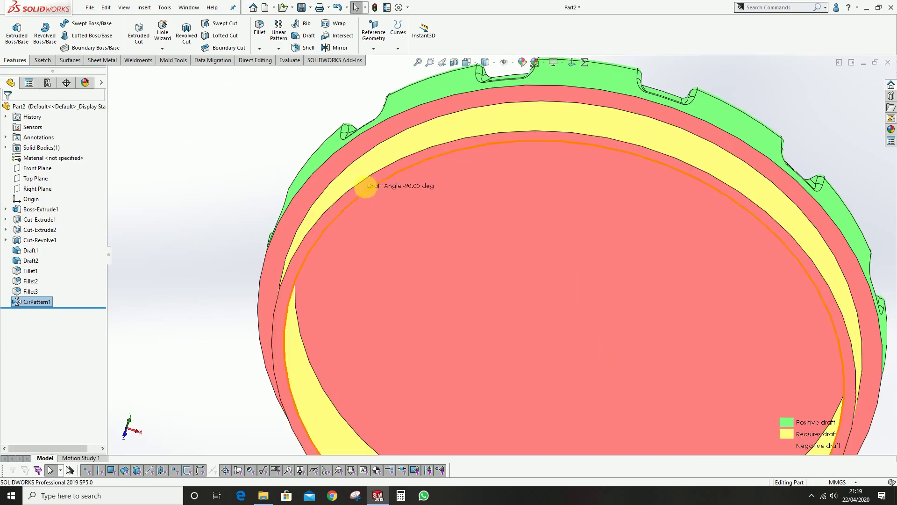
middle_drag(371, 173, 439, 175)
scroll(486, 233, up, 3)
middle_drag(462, 238, 432, 240)
scroll(432, 240, down, 1)
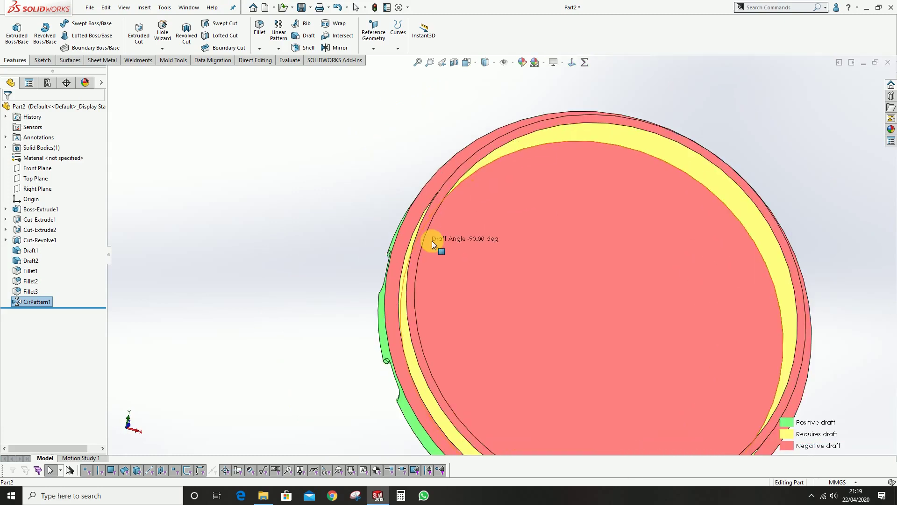
scroll(432, 240, down, 2)
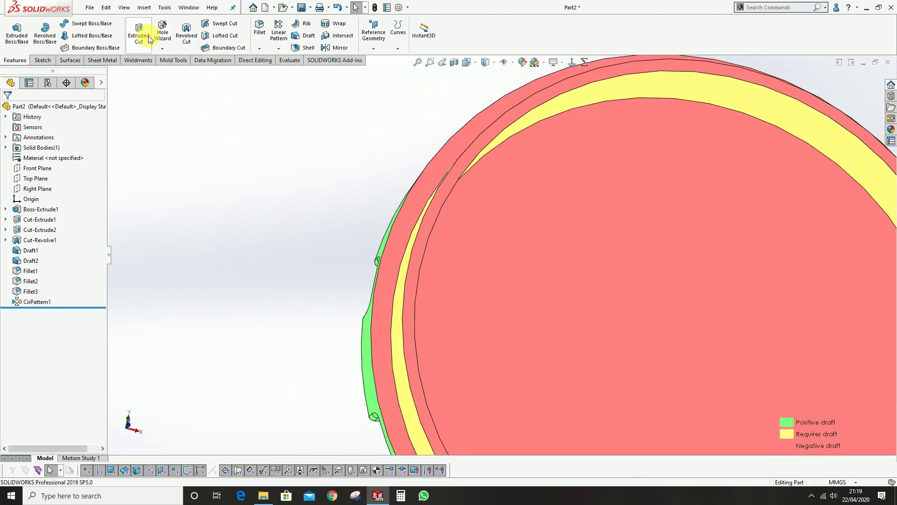
- Start a neutral plane draft with the underside ring's flat end face as neutral plane and a 1 degree angle
click(174, 61)
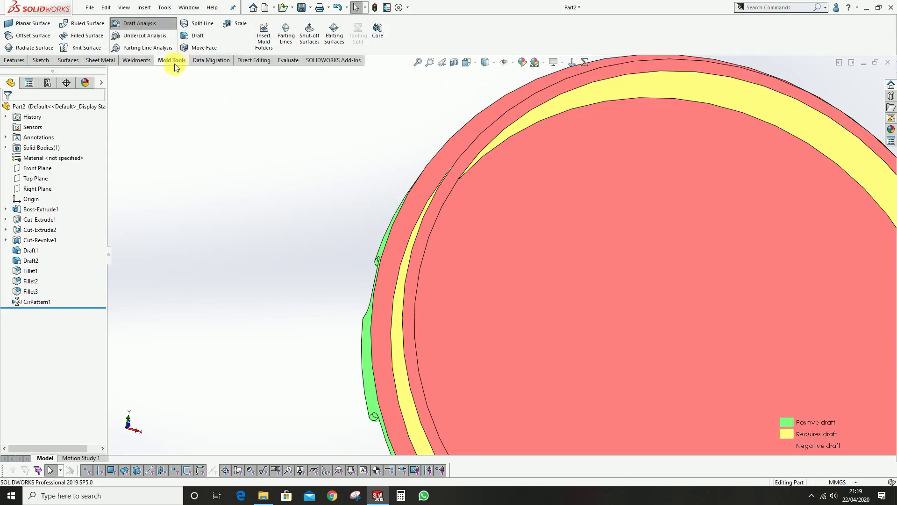
click(193, 37)
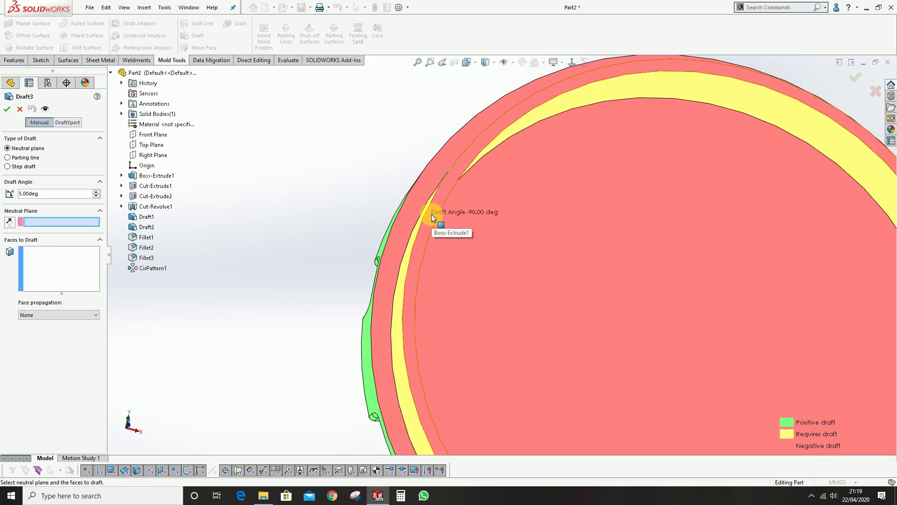
click(426, 227)
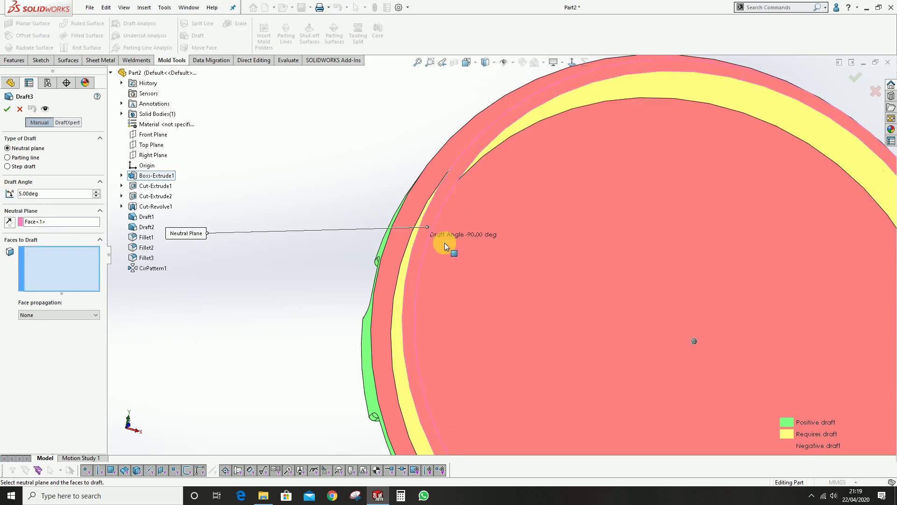
scroll(433, 251, down, 6)
middle_drag(401, 248, 391, 190)
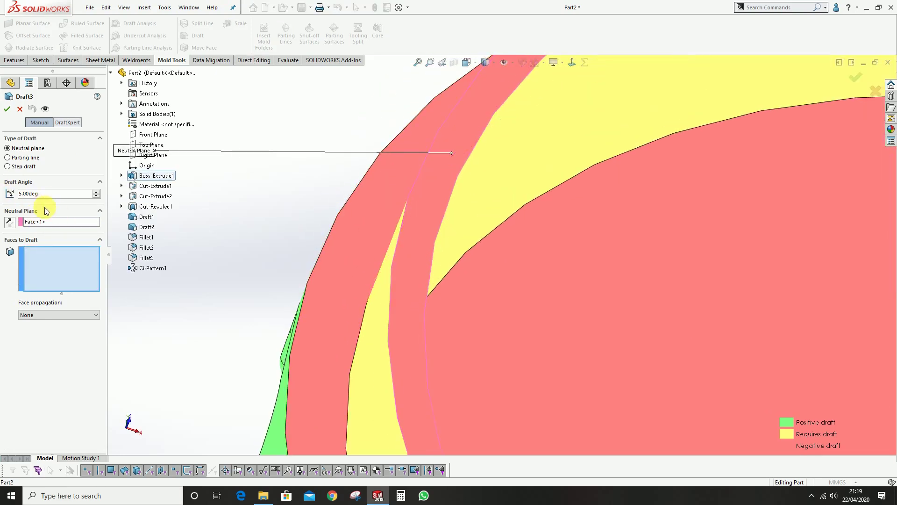
click(53, 199)
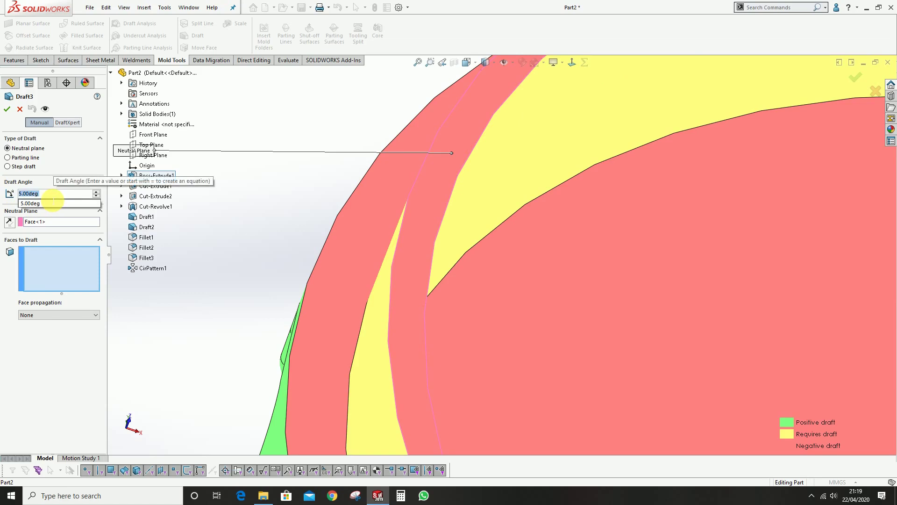
text(0)
text(1)
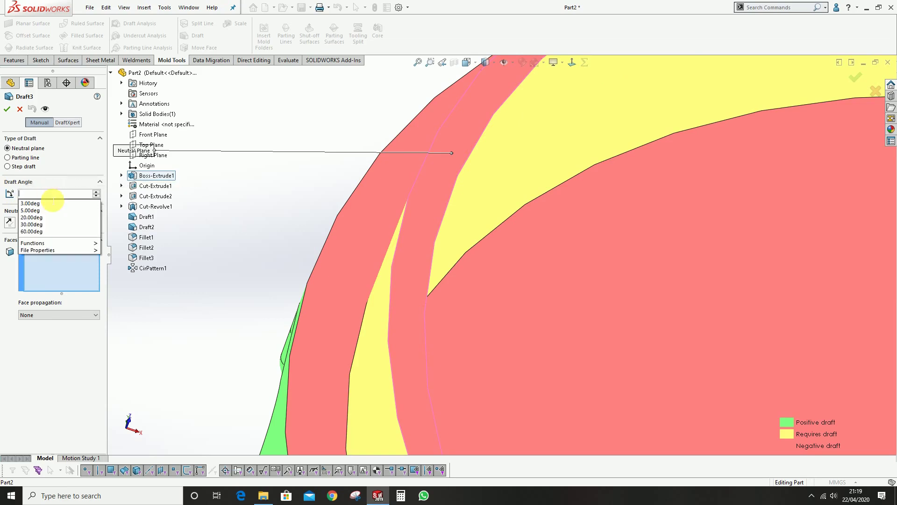
key(Return)
- Select the underside ring's outer and inner cylindrical walls as the faces to draft and apply the draft
click(54, 272)
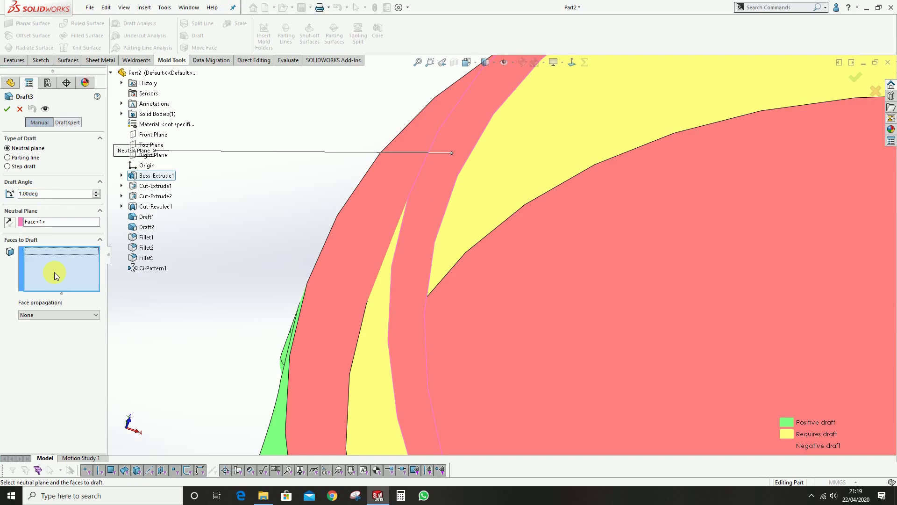
scroll(509, 207, up, 1)
middle_drag(509, 207, 451, 264)
click(409, 296)
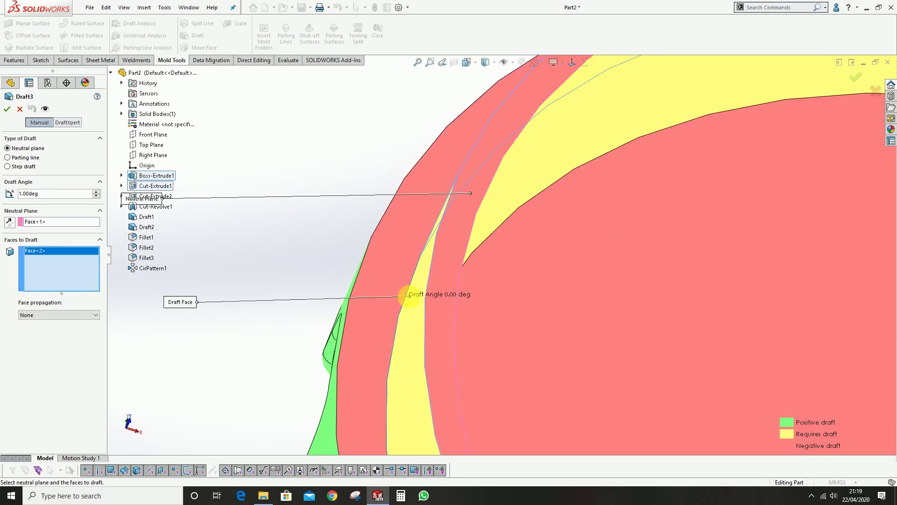
middle_drag(408, 296, 515, 227)
click(511, 226)
scroll(511, 228, up, 6)
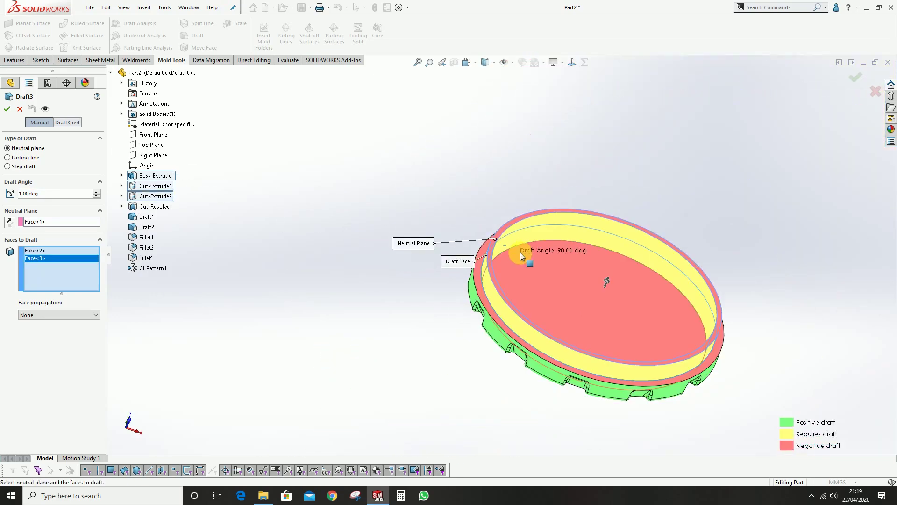
scroll(636, 327, down, 3)
middle_drag(602, 329, 583, 341)
scroll(596, 285, down, 1)
middle_drag(541, 280, 545, 164)
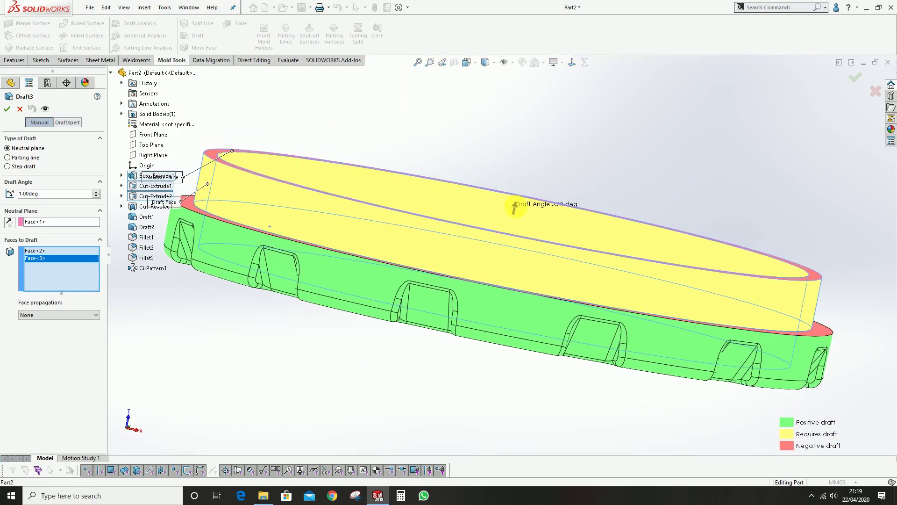
click(9, 111)
- Save the part as "plastic cap hand mold" in the sw mold tutorials folder
middle_drag(507, 225, 529, 368)
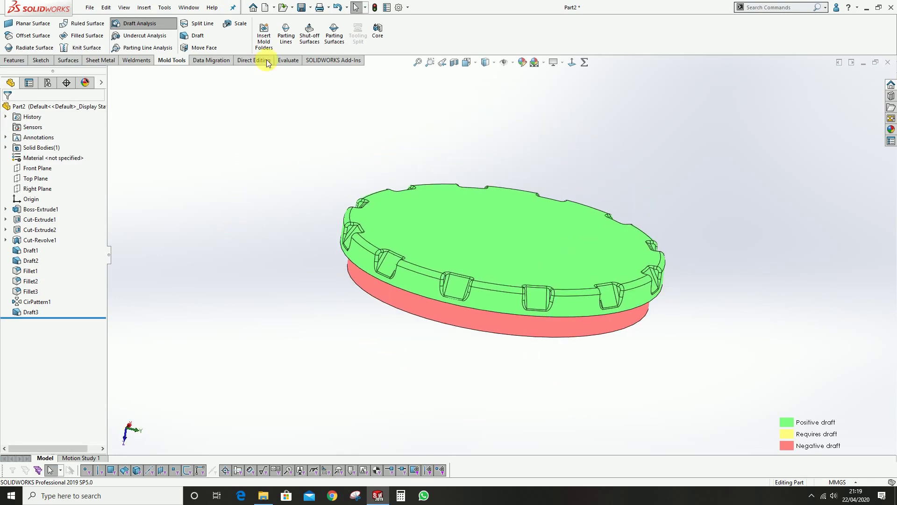
click(301, 8)
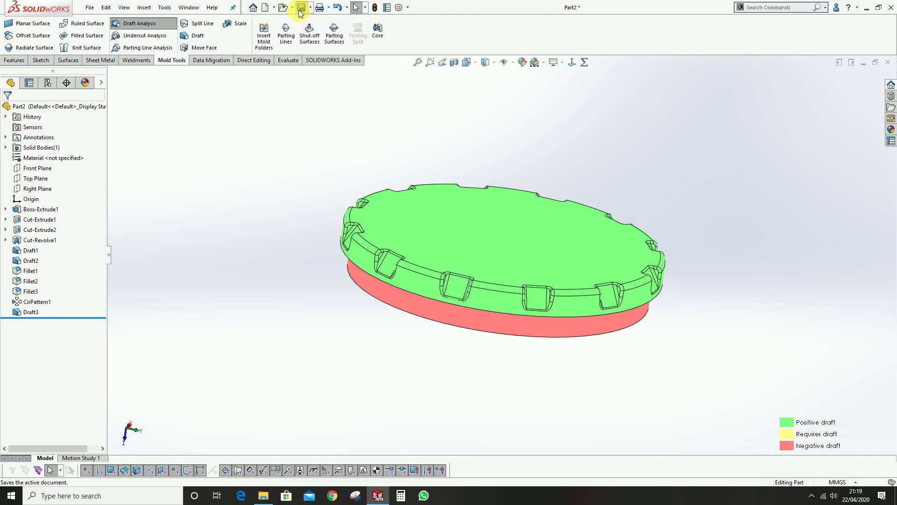
text(pla)
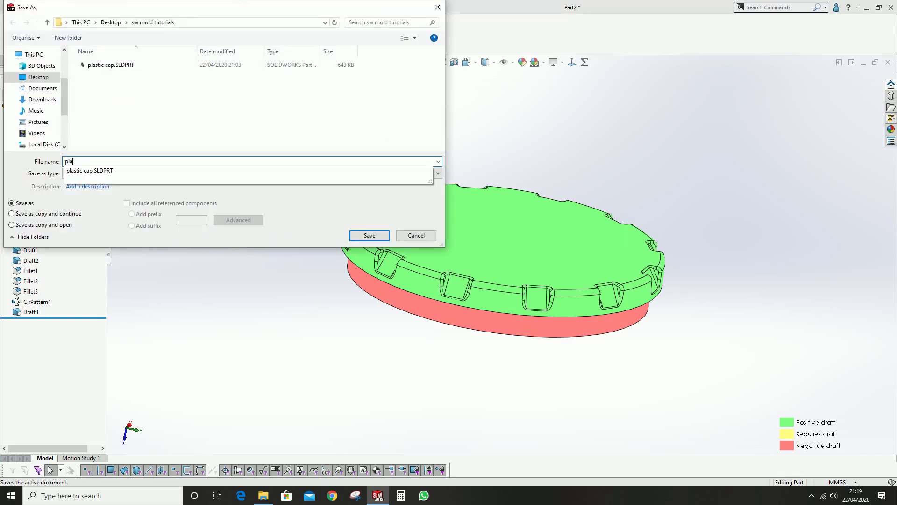
text(stic cap hand mold)
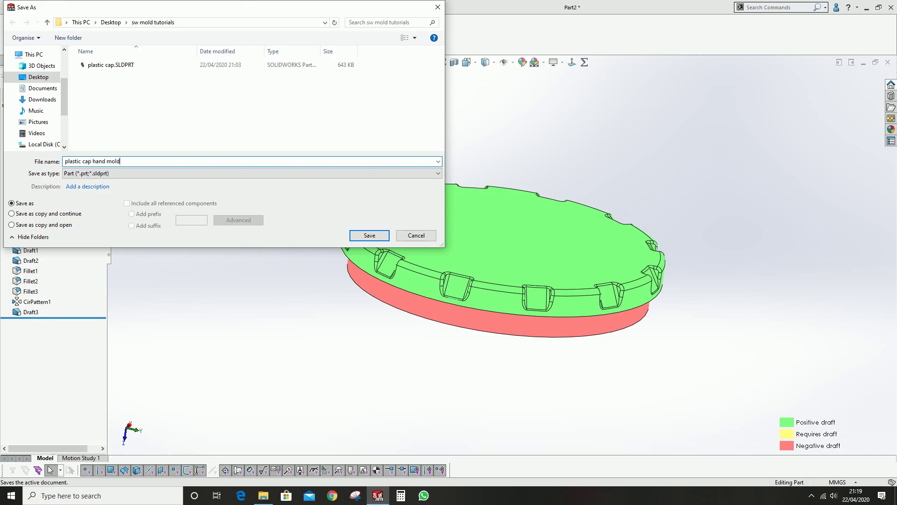
key(Return)
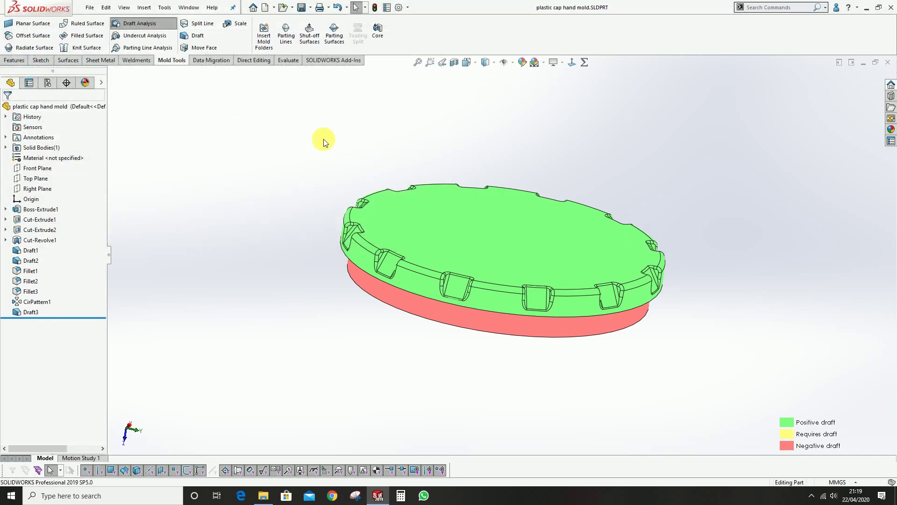
- Inspect the finished cap from several angles, checking the draft analysis colours on the notches, rim and lower ring
middle_drag(671, 295, 258, 195)
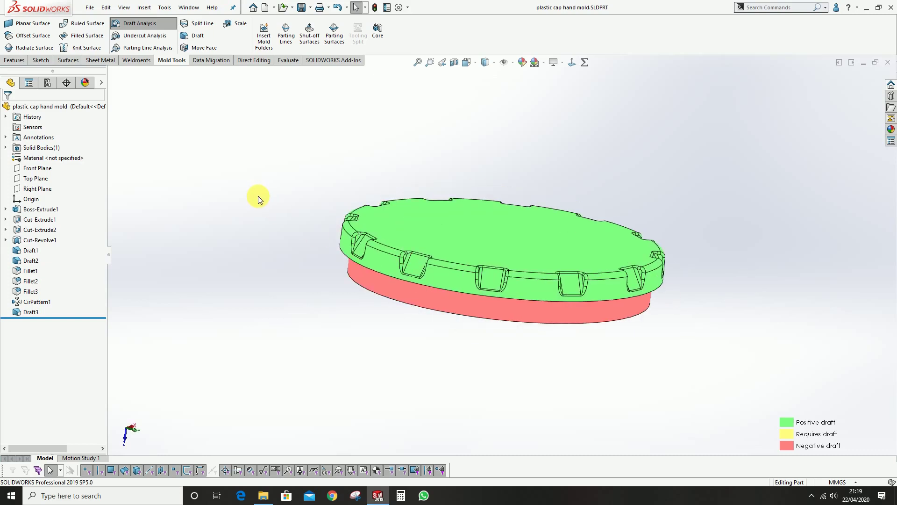
scroll(447, 243, down, 3)
mouse_move(457, 248)
middle_down()
mouse_move(458, 213)
mouse_move(465, 236)
middle_up()
middle_drag(612, 263, 487, 349)
scroll(520, 263, down, 2)
middle_drag(459, 279, 457, 253)
scroll(456, 262, down, 1)
scroll(494, 274, down, 3)
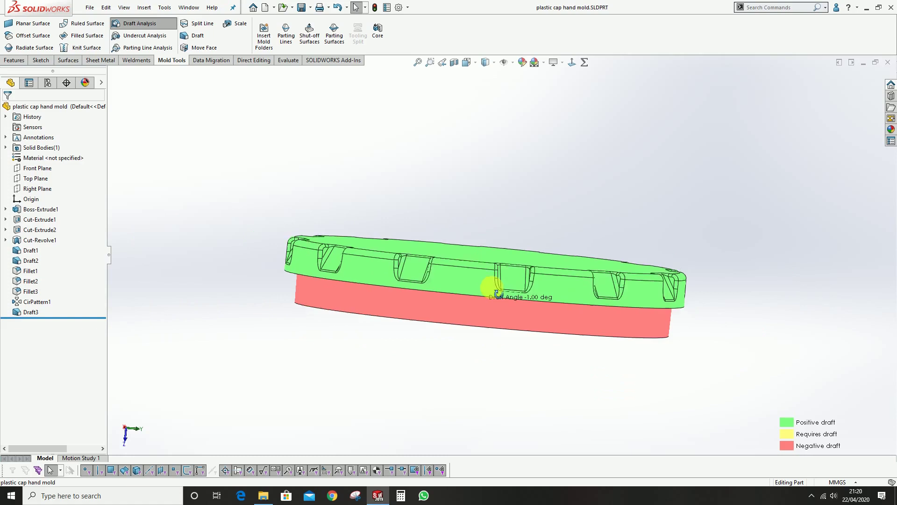
middle_drag(491, 286, 344, 237)
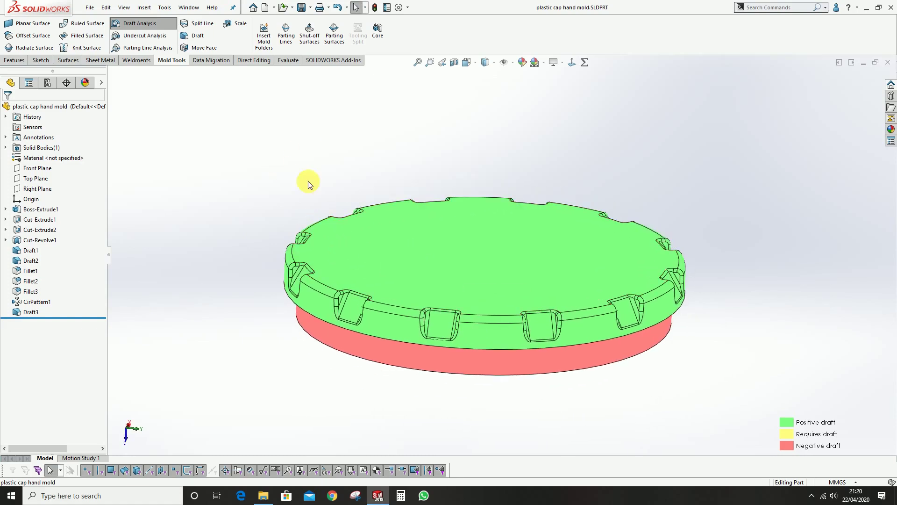
middle_drag(567, 293, 449, 187)
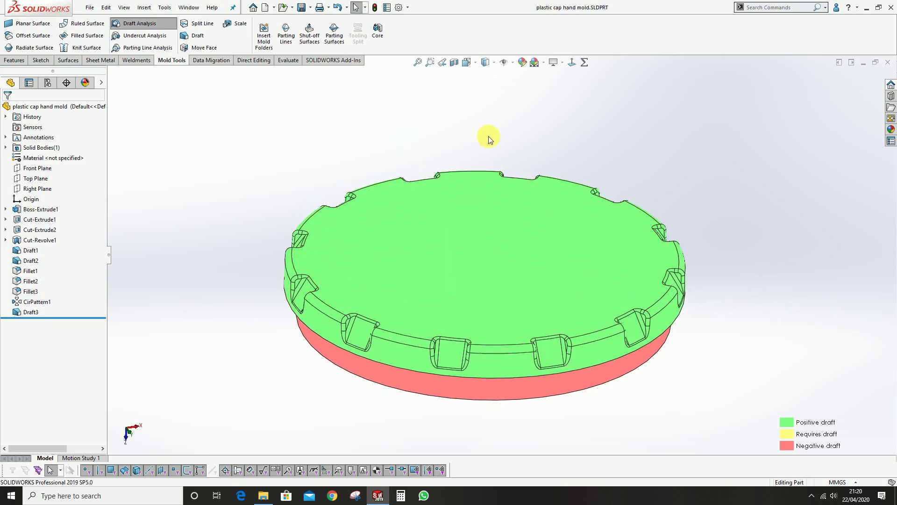
middle_drag(437, 150, 505, 281)
scroll(505, 282, up, 3)
middle_drag(566, 229, 678, 329)
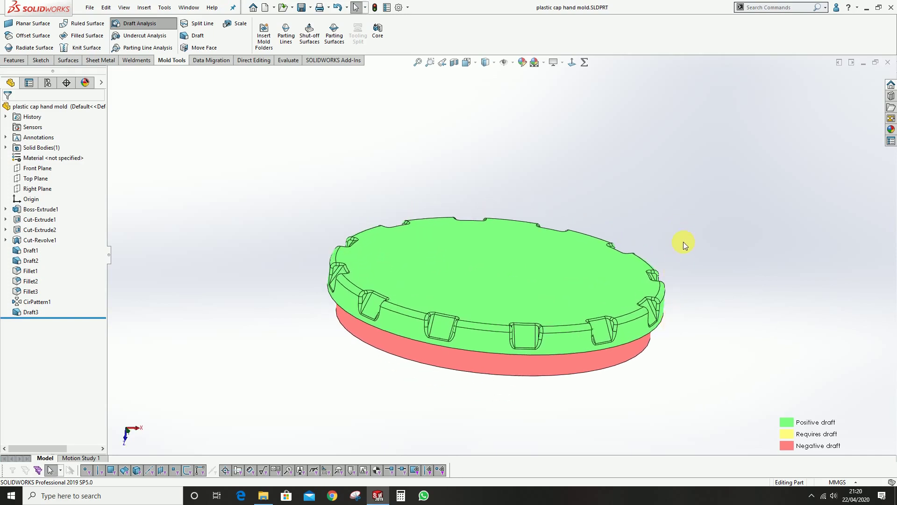
scroll(758, 294, down, 1)
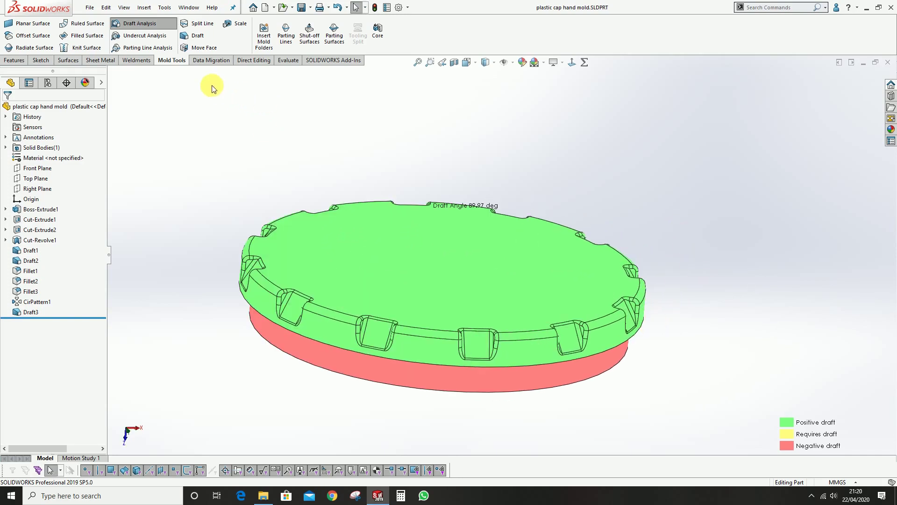
- Scale the cap body uniformly about its centroid by a factor of 1.012
click(170, 64)
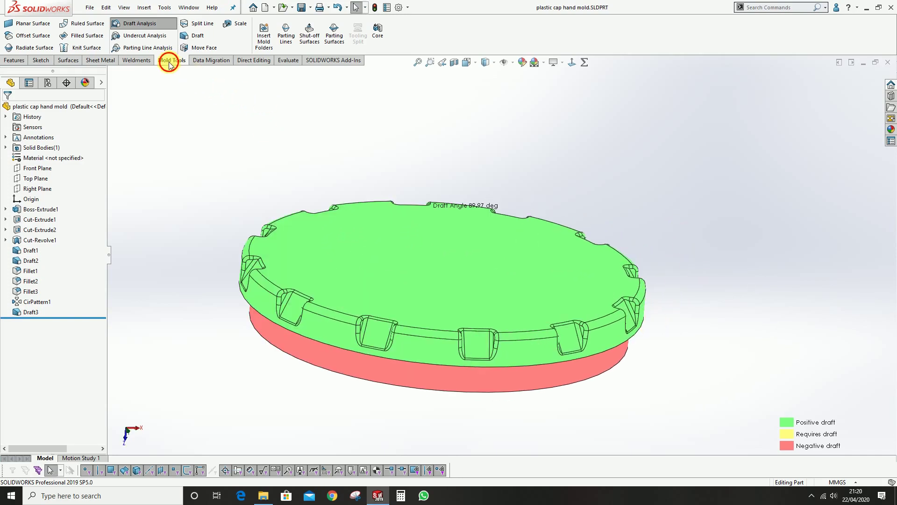
click(230, 26)
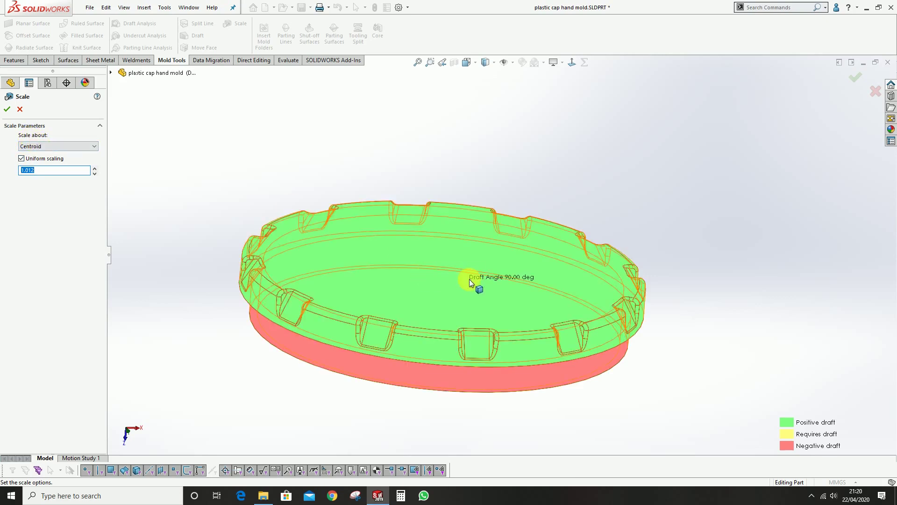
click(64, 149)
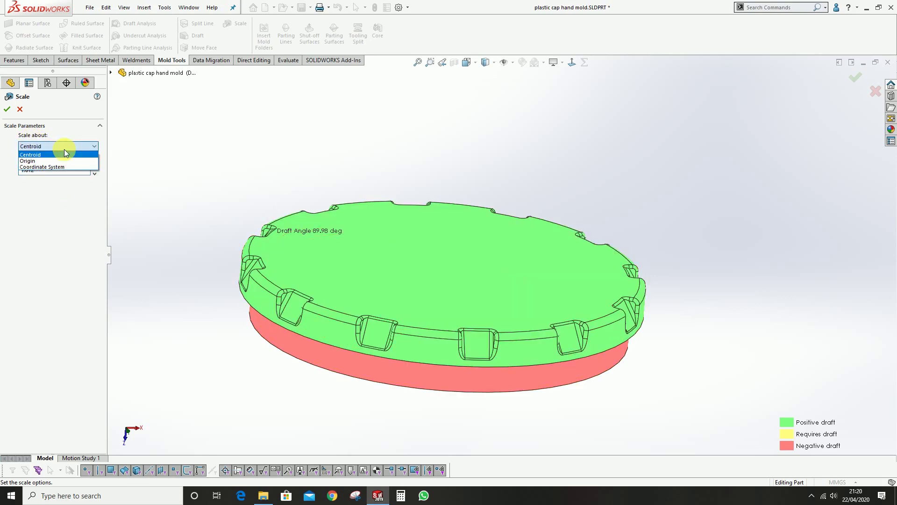
click(35, 149)
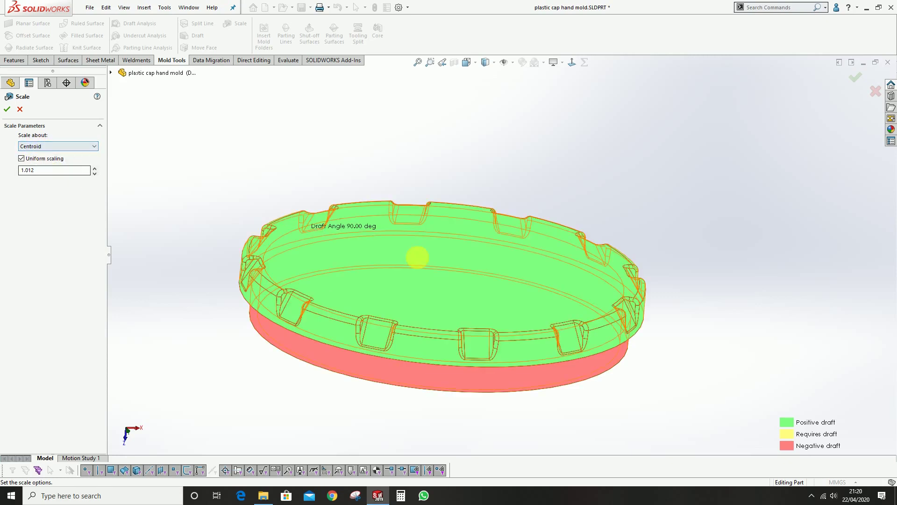
click(420, 256)
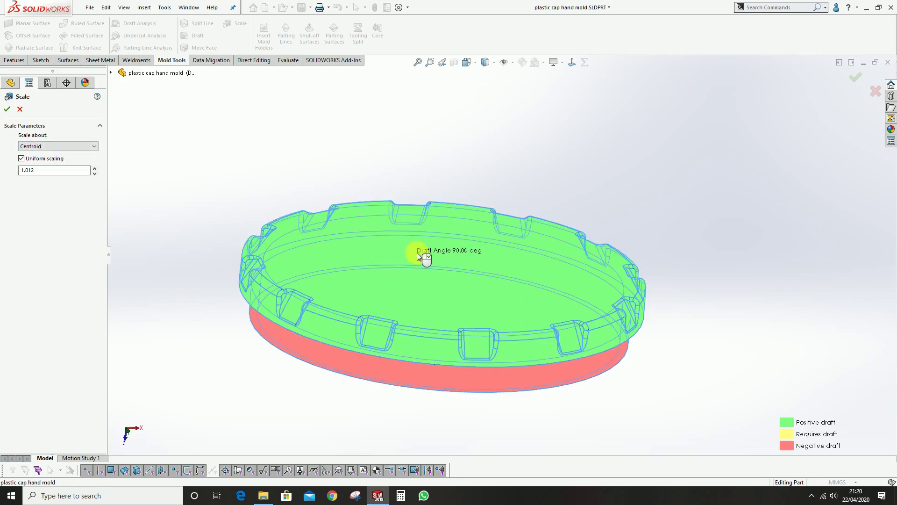
click(7, 110)
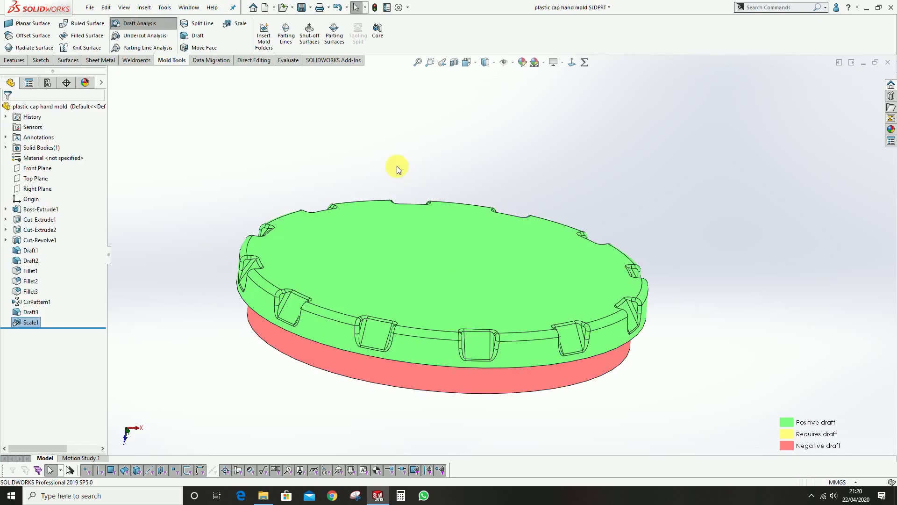
mouse_move(61, 329)
mouse_down()
mouse_move(66, 321)
mouse_move(53, 330)
mouse_up()
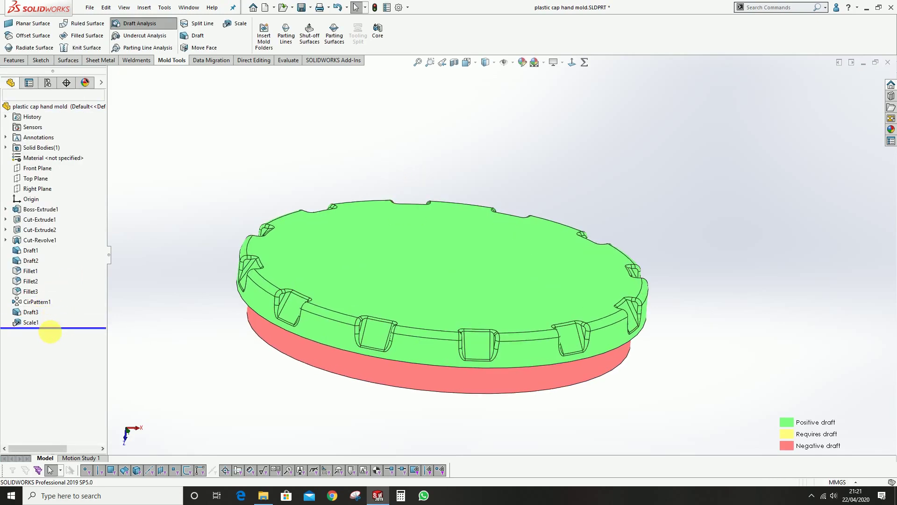
key(z)
key(z)
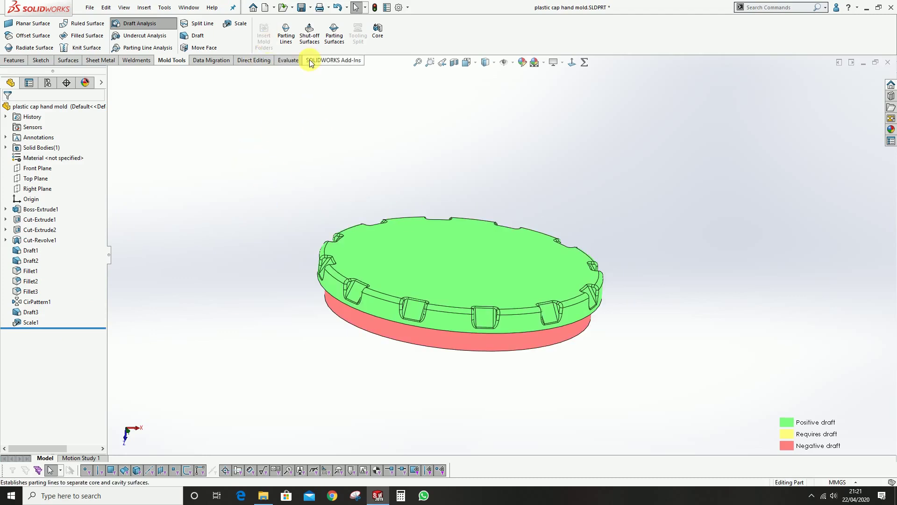
click(286, 36)
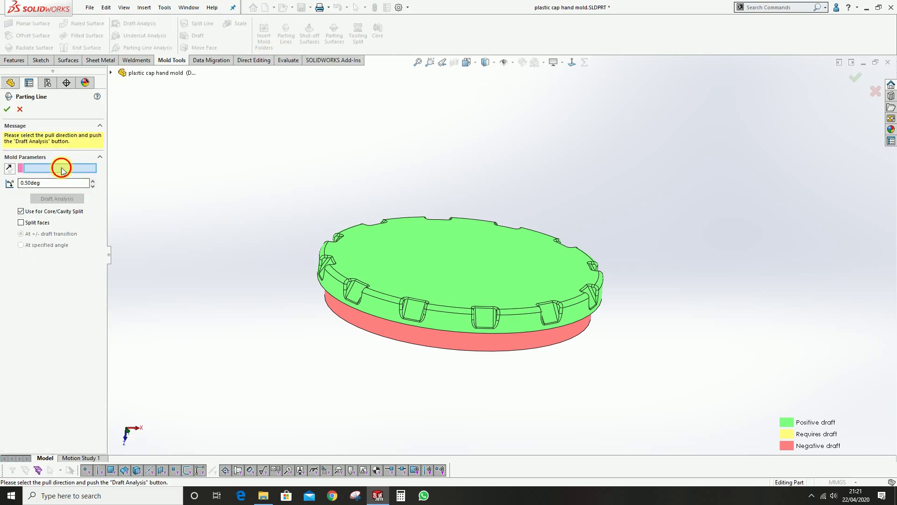
middle_drag(414, 279, 401, 200)
scroll(344, 259, down, 5)
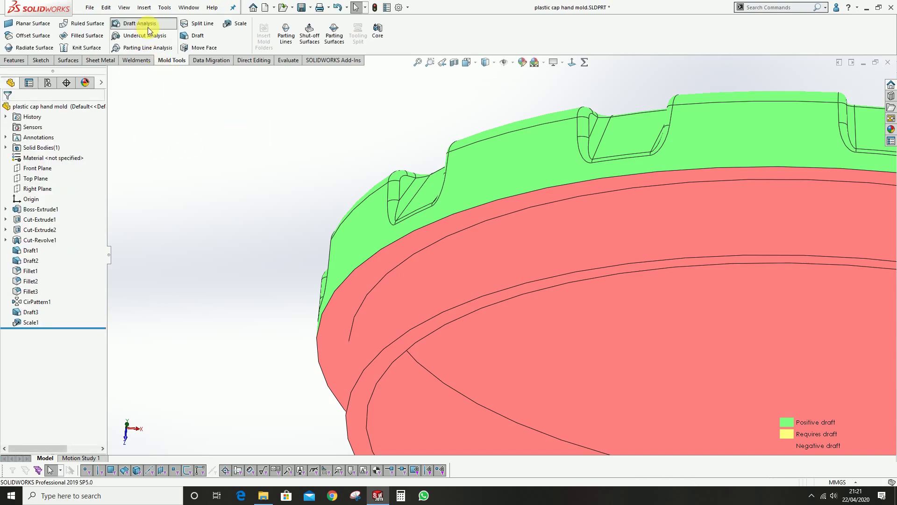
- Turn off the draft analysis display and run the Parting Line draft analysis with the rim's flat underside face as pull direction
click(148, 28)
click(286, 37)
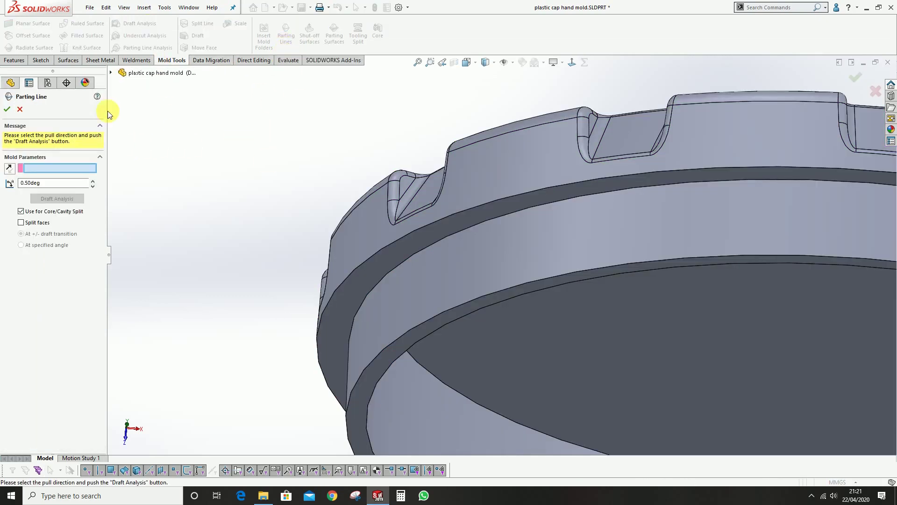
click(447, 229)
scroll(670, 315, up, 5)
middle_drag(631, 316, 626, 336)
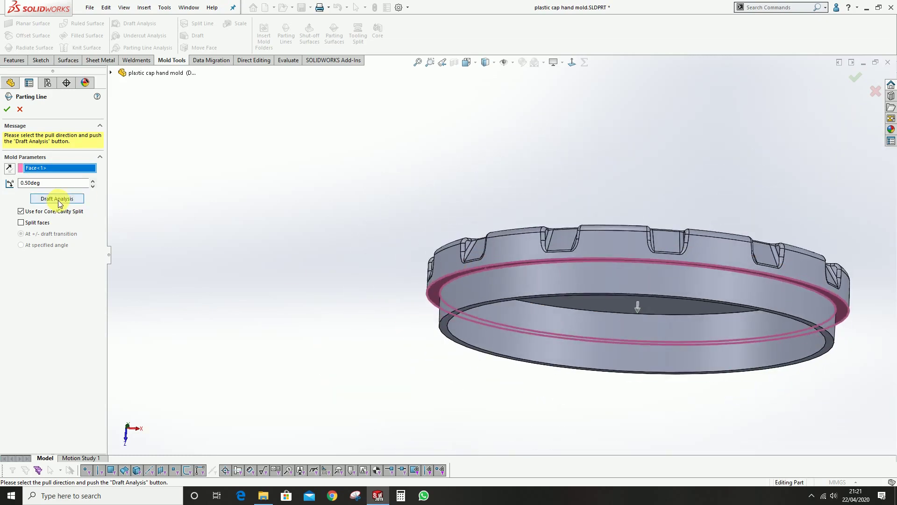
click(58, 199)
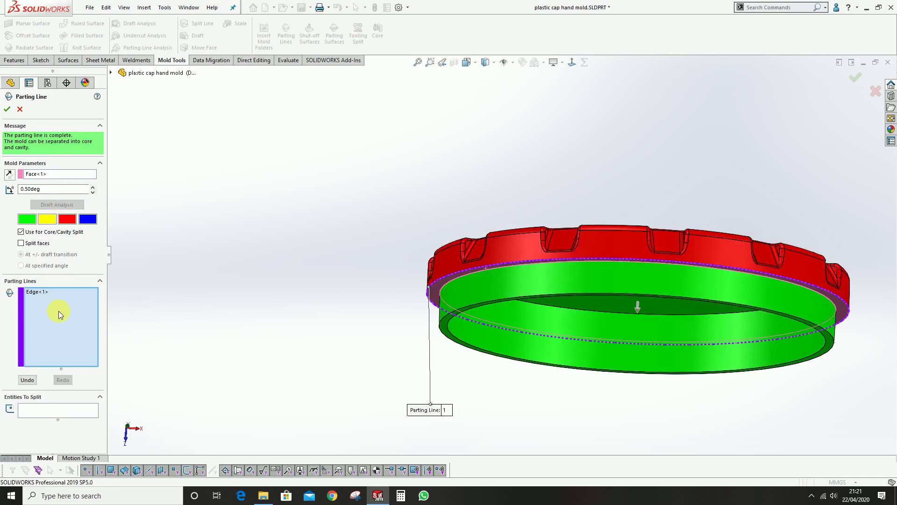
- Reverse the parting line's pull direction, rerun its draft analysis, and accept the parting line around the rim's lower outer edge
scroll(501, 285, down, 5)
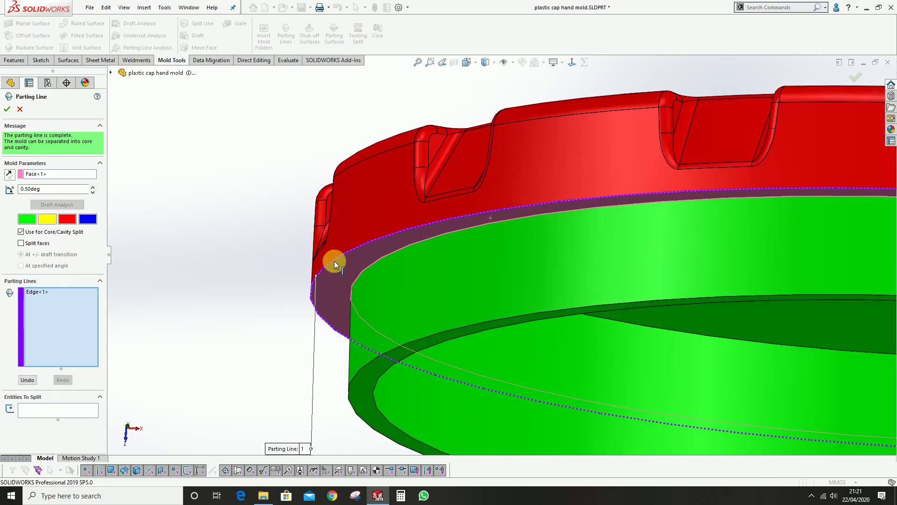
scroll(360, 253, up, 6)
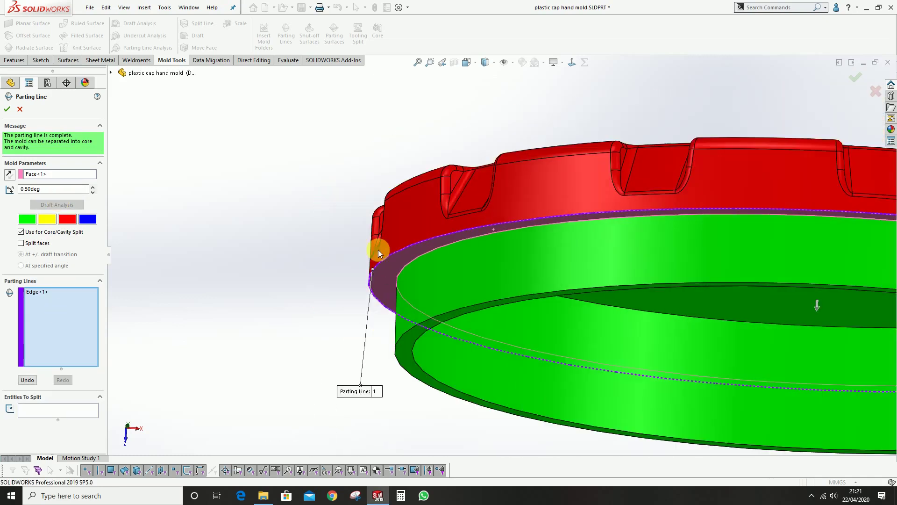
scroll(645, 274, down, 4)
middle_drag(501, 251, 291, 323)
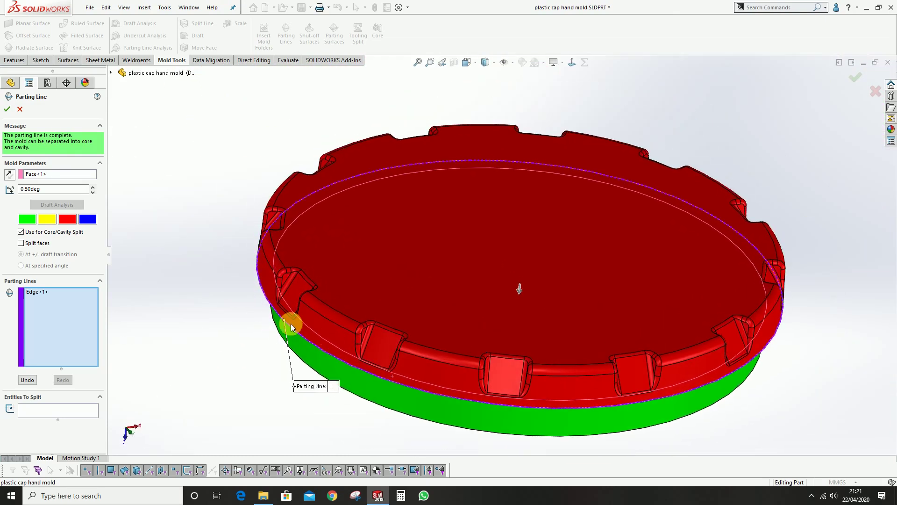
middle_drag(443, 287, 329, 243)
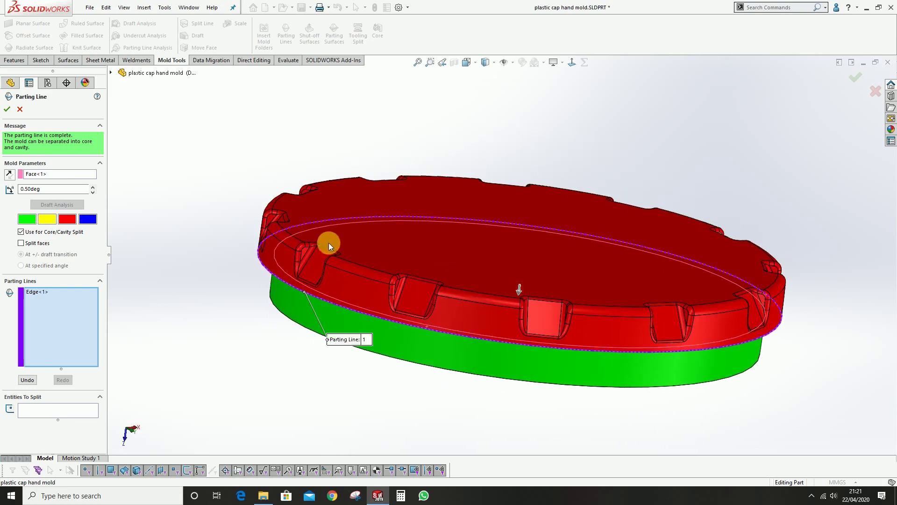
click(9, 177)
click(64, 206)
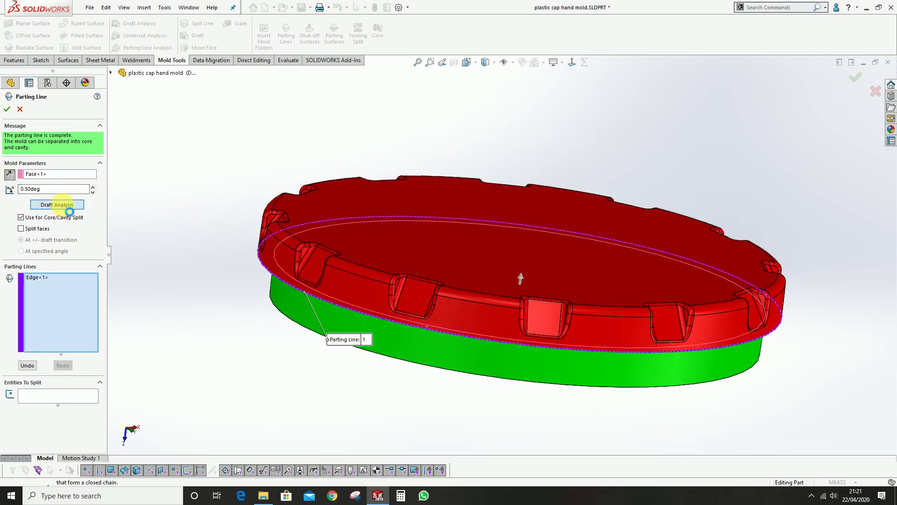
scroll(424, 290, up, 3)
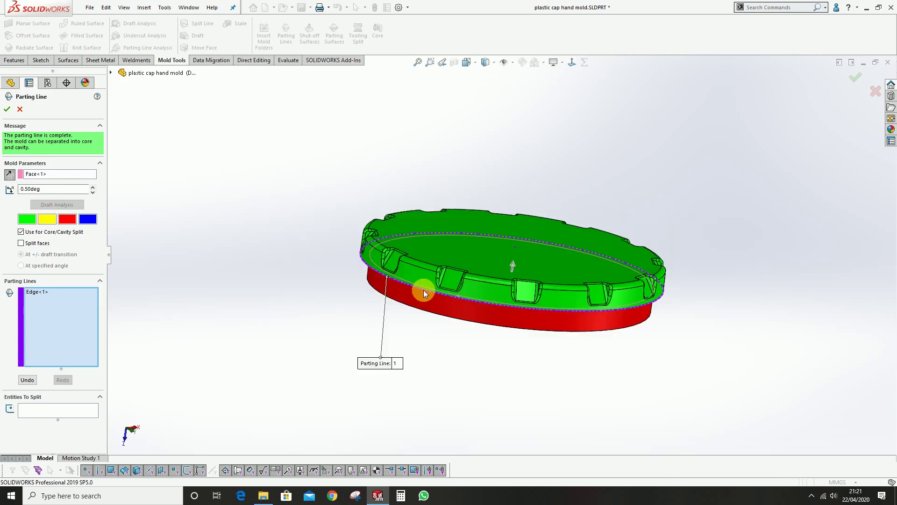
mouse_move(424, 290)
middle_down()
mouse_move(435, 194)
mouse_move(443, 192)
mouse_move(425, 246)
mouse_move(400, 262)
mouse_move(424, 234)
mouse_move(427, 277)
middle_up()
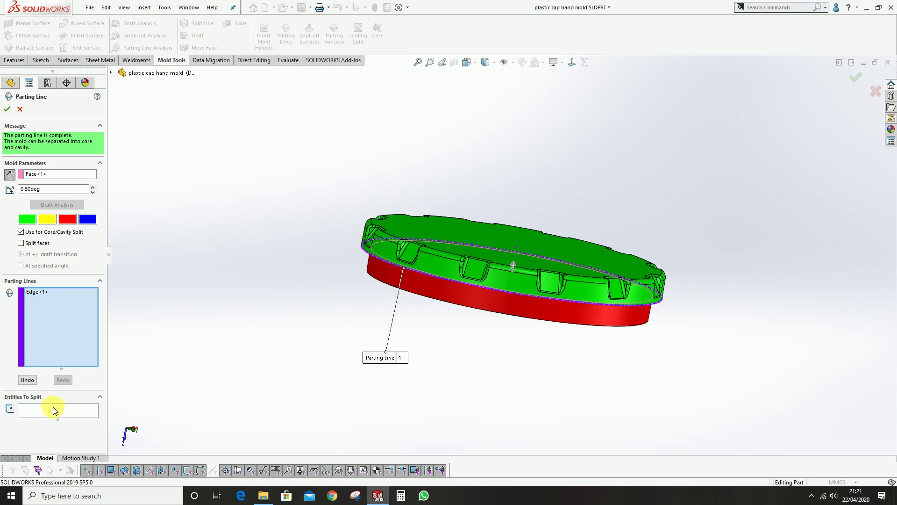
click(7, 109)
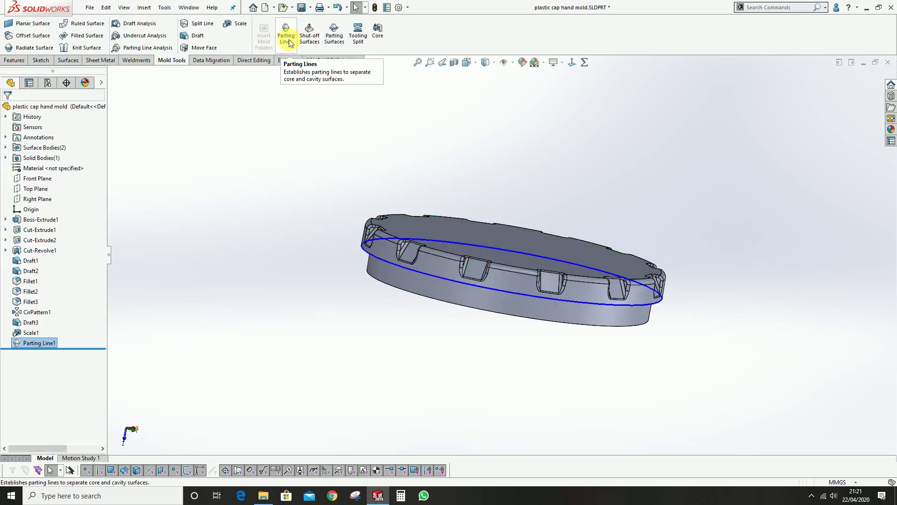
- Create a parting surface from the parting line, tangent to the surface, with a distance of 41.10 mm
click(333, 38)
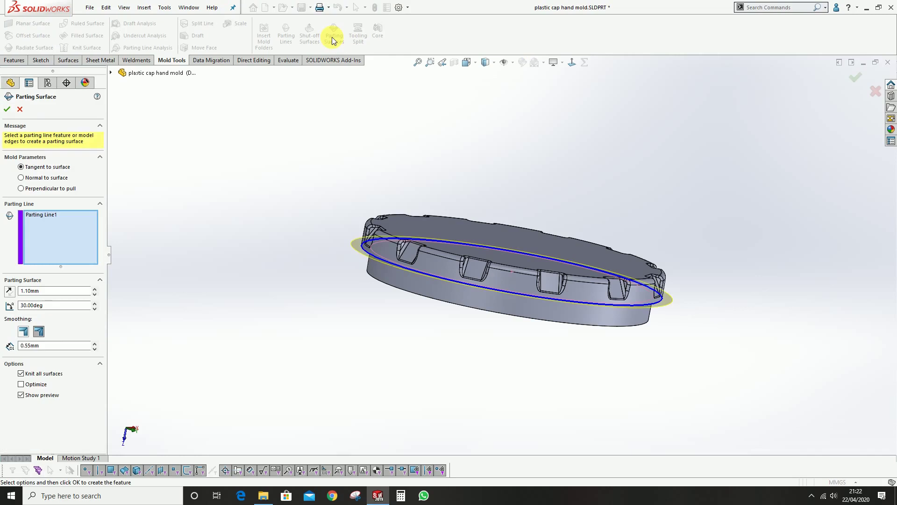
middle_drag(607, 177, 594, 210)
scroll(496, 249, down, 2)
mouse_move(495, 248)
middle_down()
mouse_move(467, 283)
mouse_move(511, 282)
mouse_move(507, 255)
mouse_move(511, 277)
mouse_move(517, 255)
mouse_move(509, 243)
mouse_move(502, 263)
mouse_move(493, 198)
mouse_move(486, 255)
middle_up()
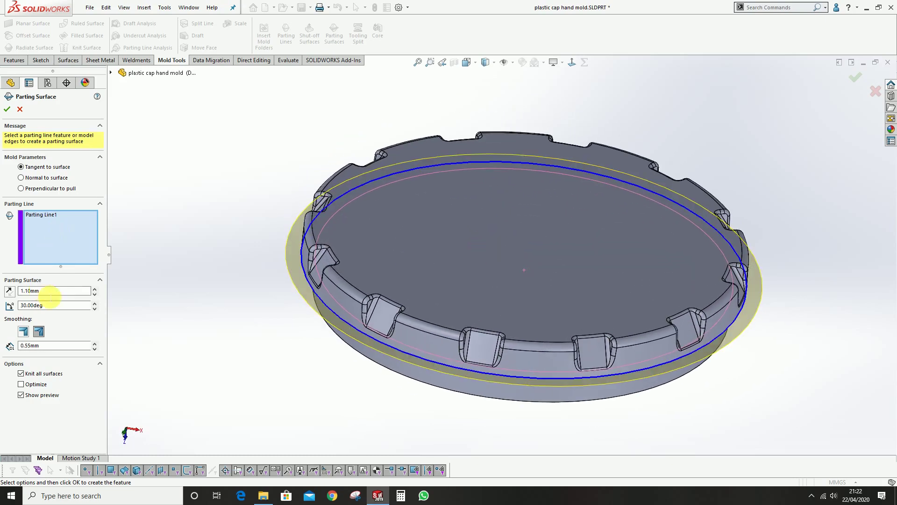
middle_drag(524, 208, 570, 318)
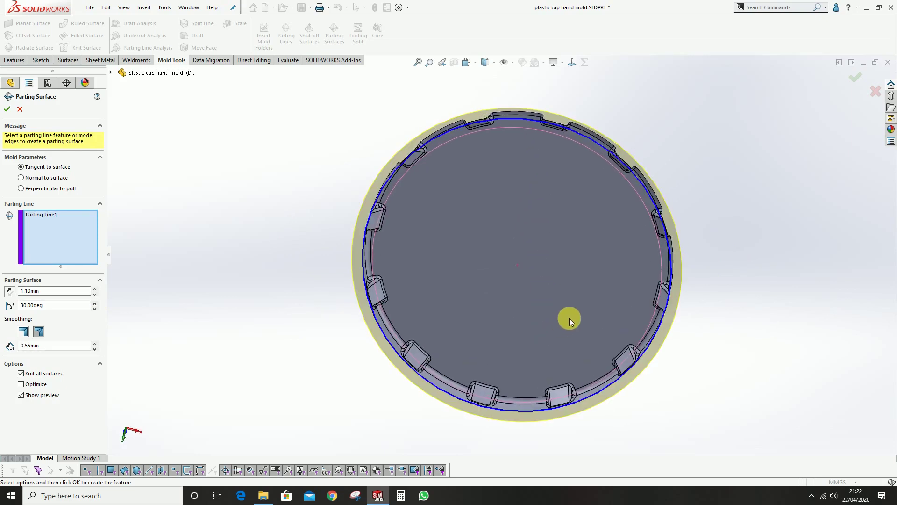
scroll(569, 318, down, 2)
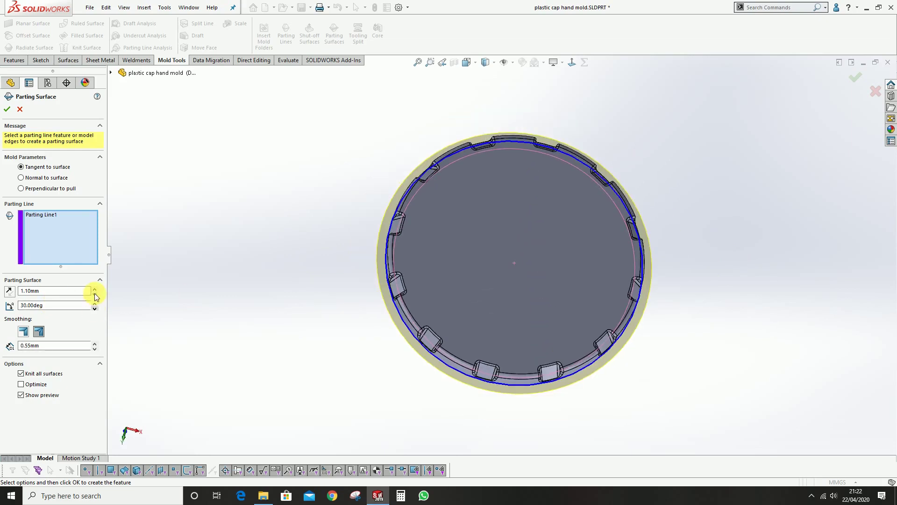
double_click(95, 289)
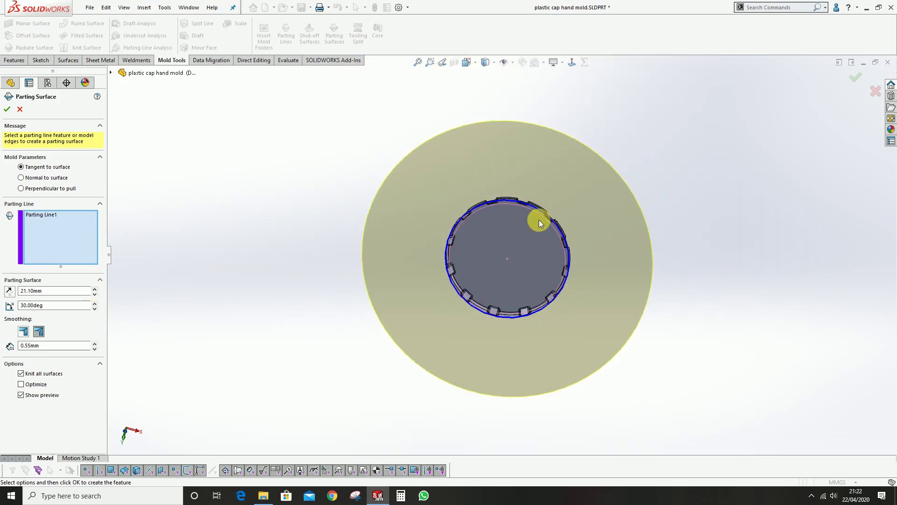
click(94, 288)
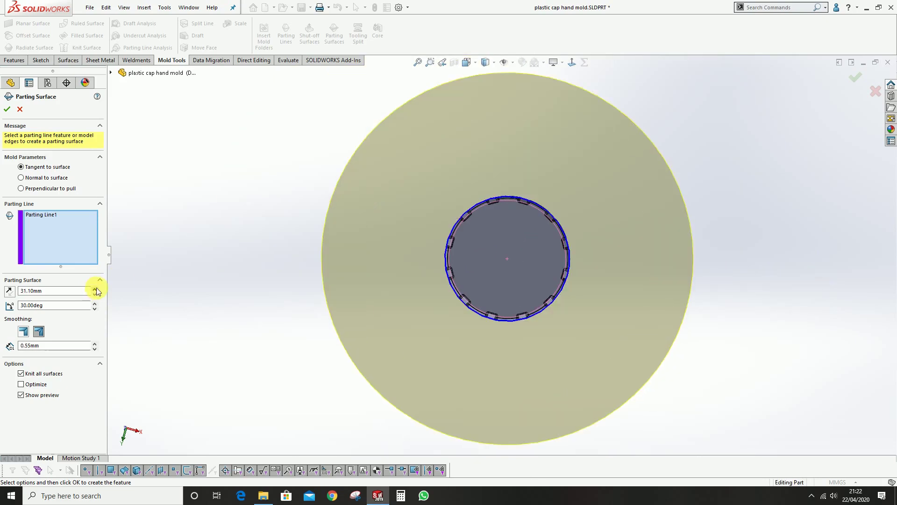
click(95, 288)
middle_drag(556, 229, 490, 301)
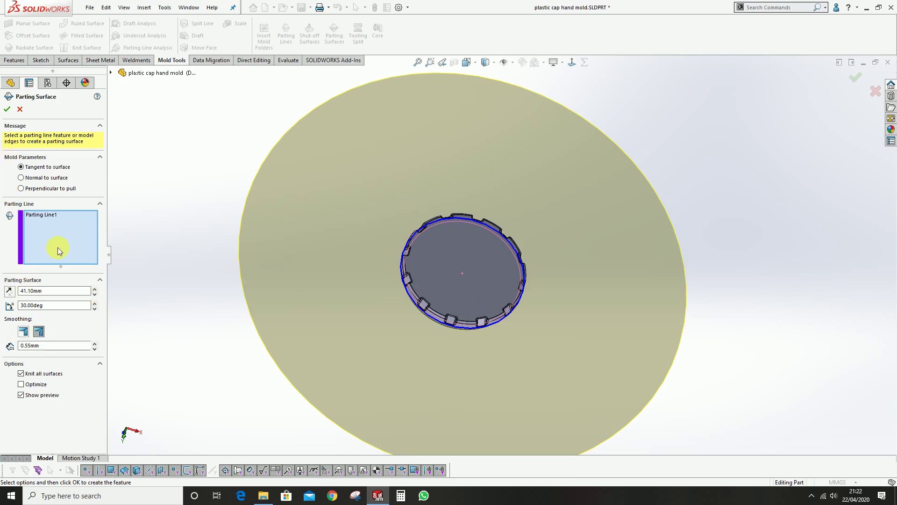
click(7, 110)
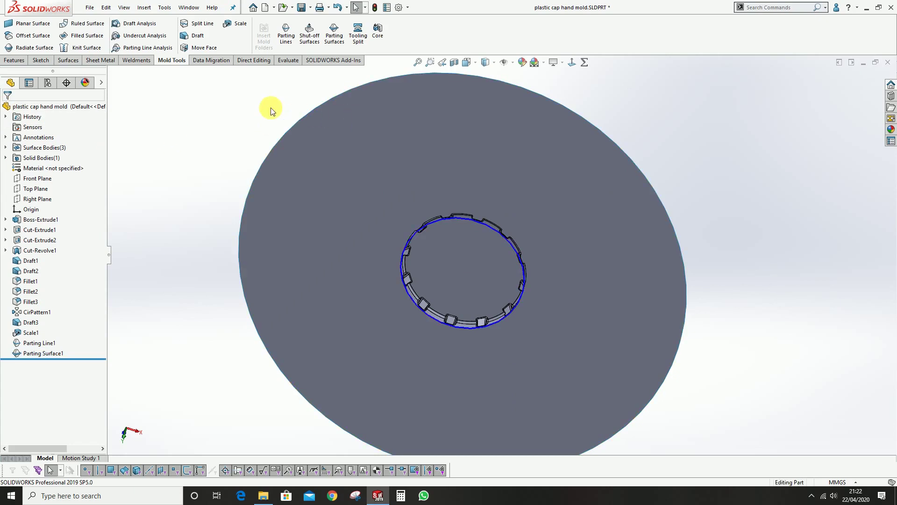
- Start a tooling split and sketch an origin-centred rectangle about 58 by 50 mm on the underside of the parting surface
middle_drag(427, 164, 444, 195)
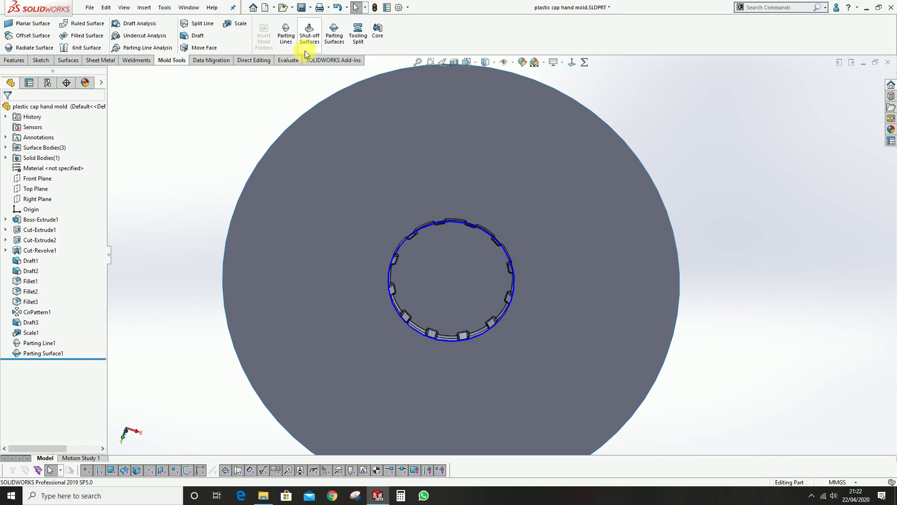
click(358, 37)
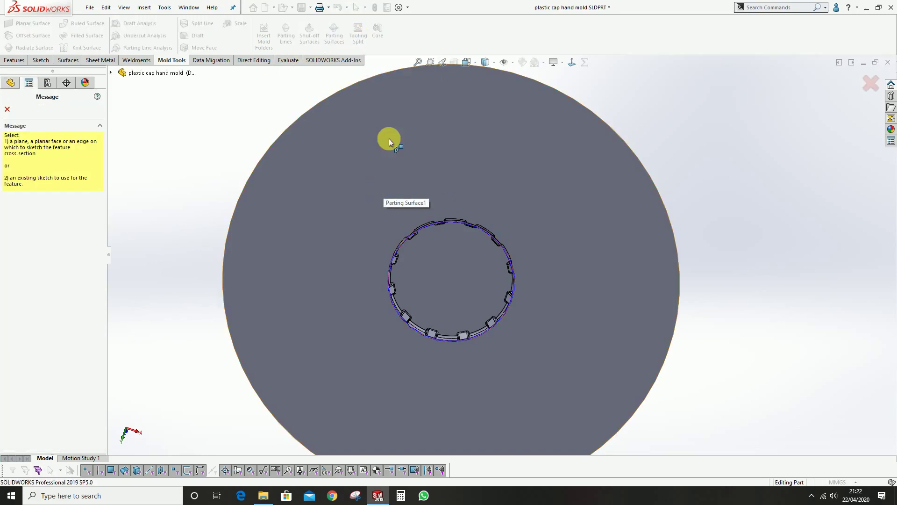
middle_drag(388, 138, 528, 133)
middle_drag(379, 250, 411, 238)
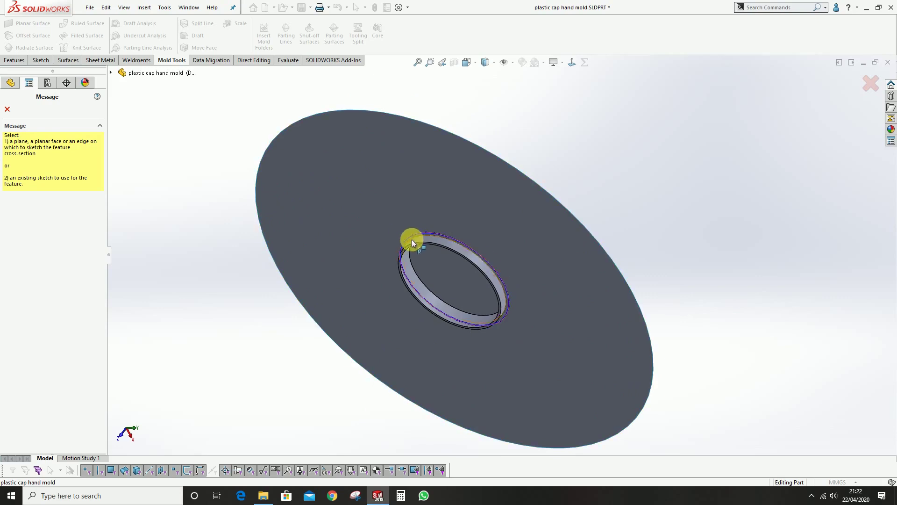
scroll(416, 215, down, 5)
click(432, 166)
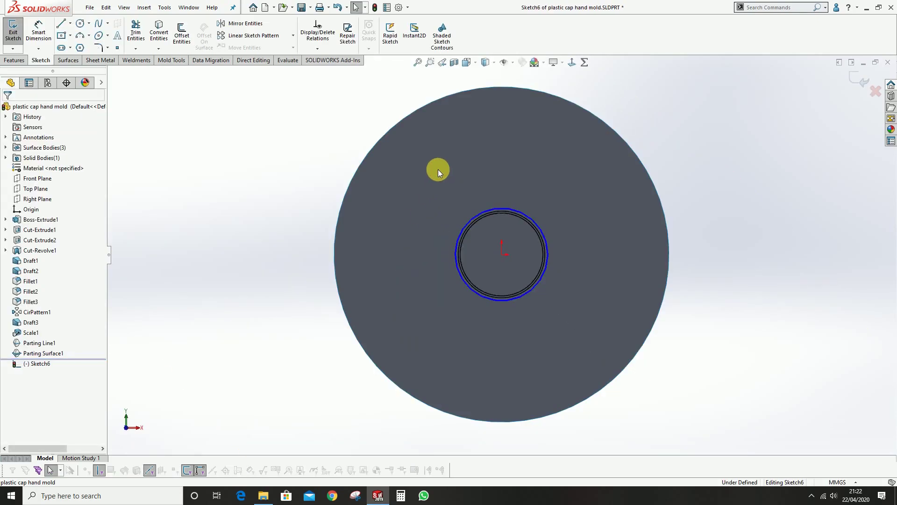
click(61, 36)
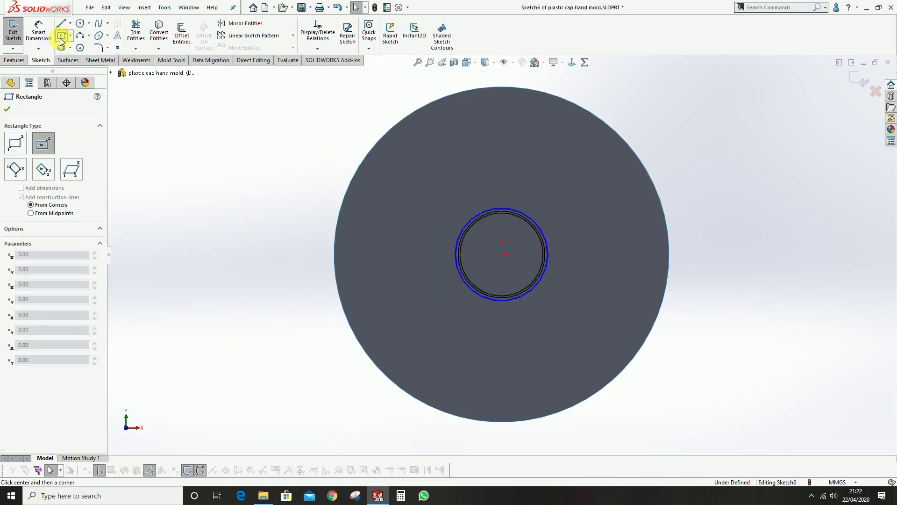
click(503, 255)
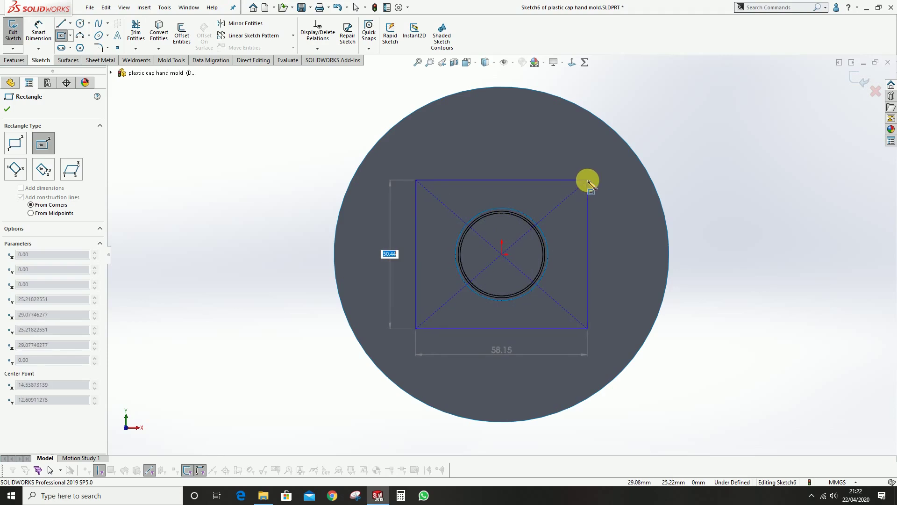
click(588, 179)
- Dimension the upper horizontal side of the mold block rectangle to 60 mm
click(37, 36)
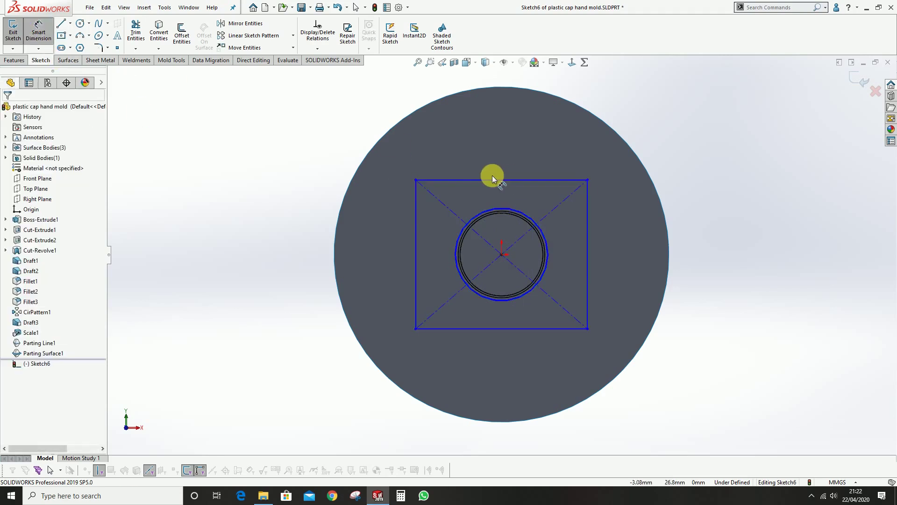
click(487, 179)
click(490, 165)
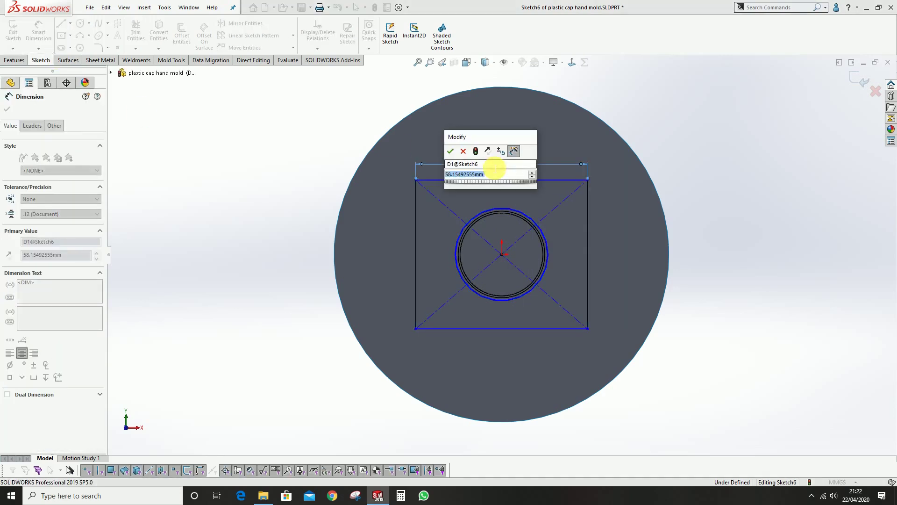
text(60)
key(Return)
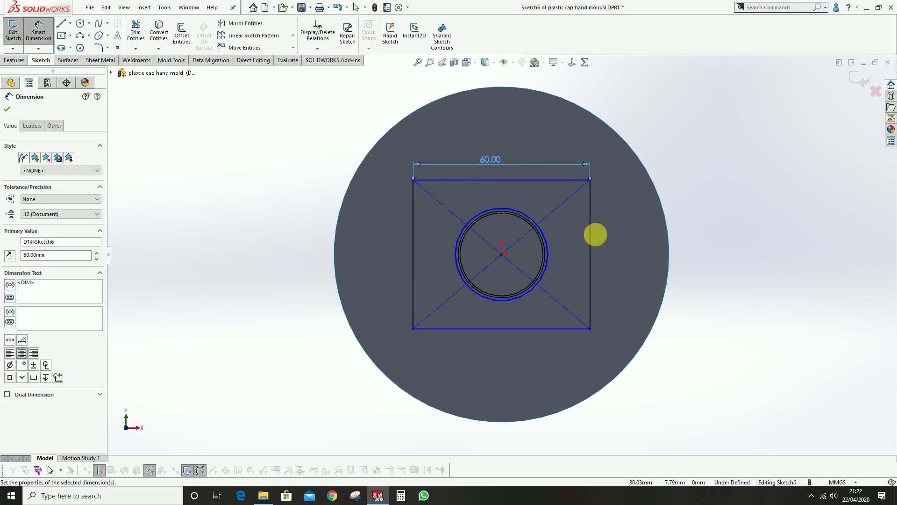
key(Escape)
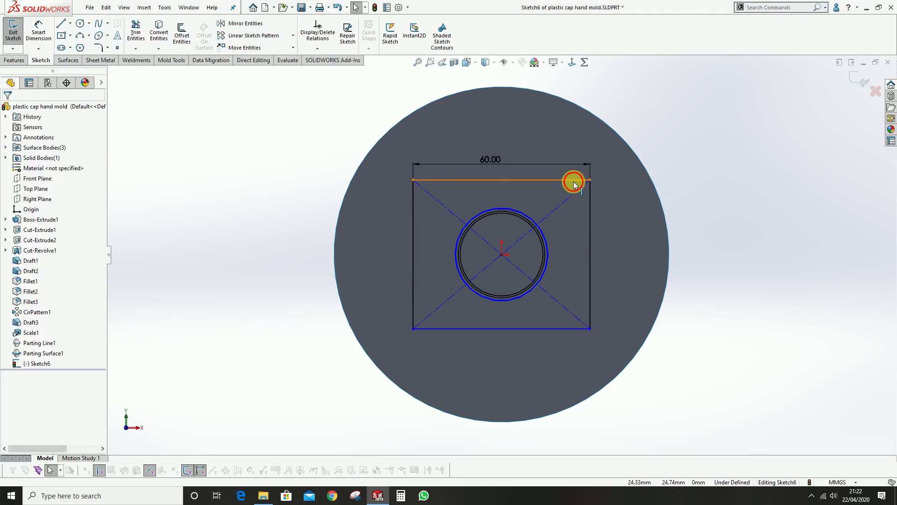
- Make the rectangle's upper and adjacent vertical sides equal in length, and exit the sketch to continue with the tooling split
click(576, 180)
ctrl+click(591, 214)
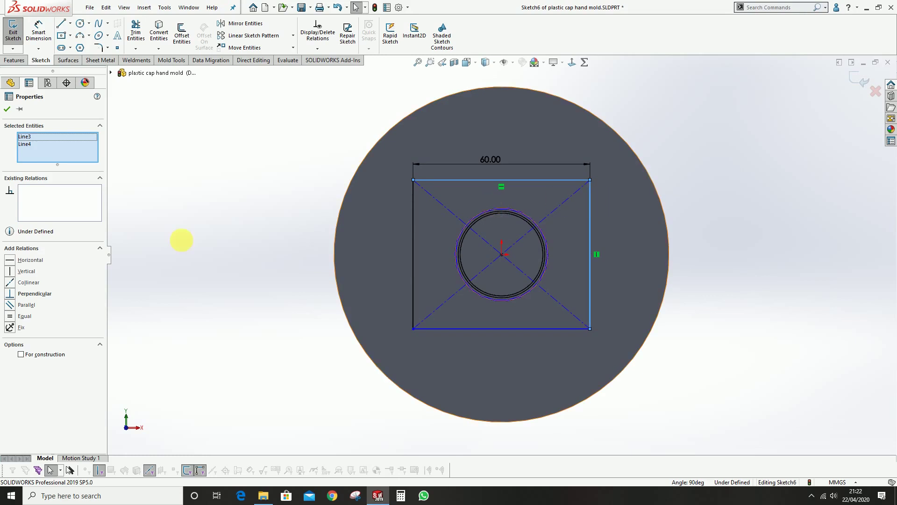
click(12, 318)
click(7, 110)
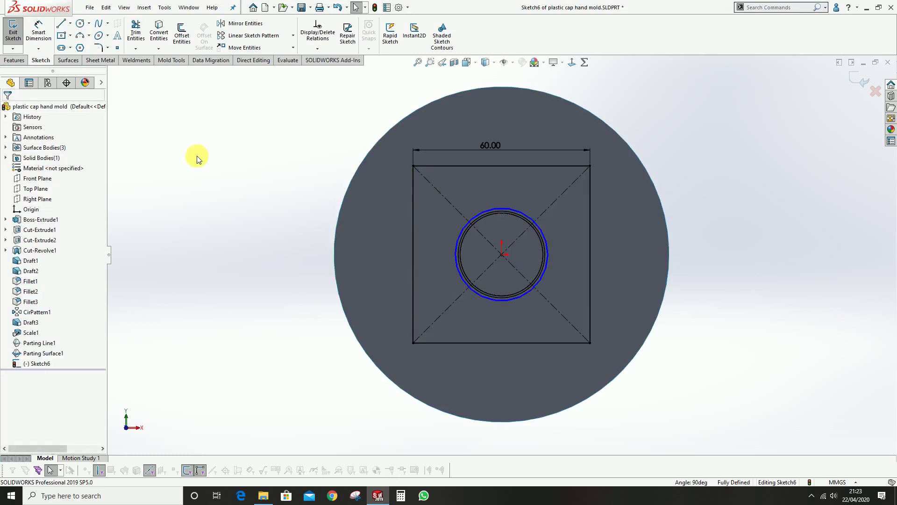
click(867, 83)
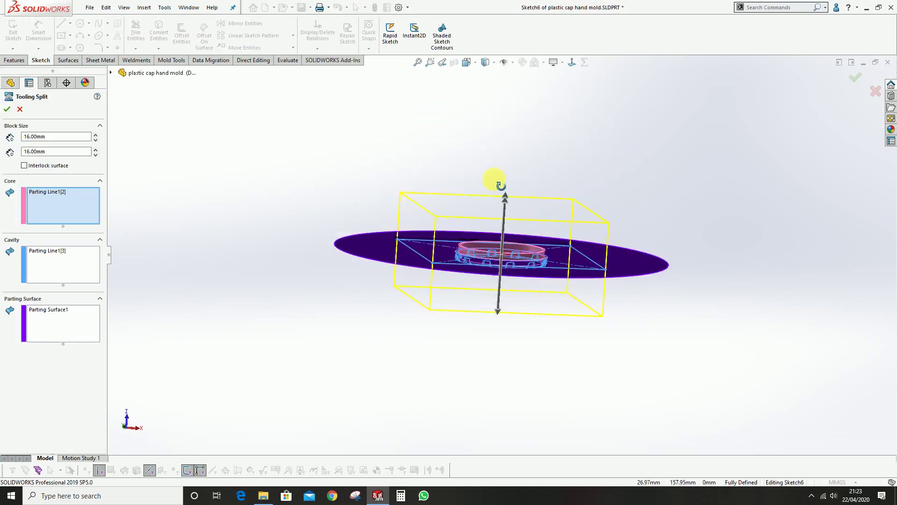
- Set both block depths of the tooling split to 15 mm and create the core and cavity blocks
middle_drag(453, 220, 354, 265)
scroll(501, 236, down, 2)
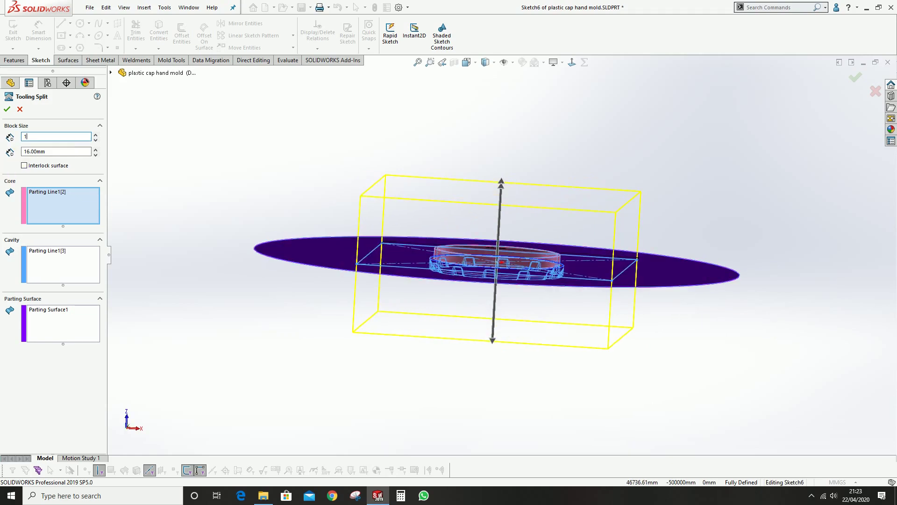
key(Return)
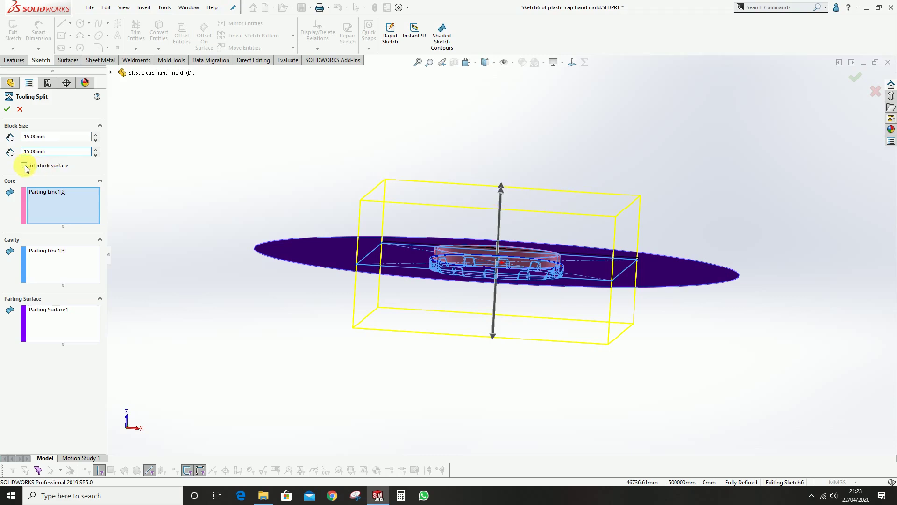
middle_drag(444, 293, 465, 290)
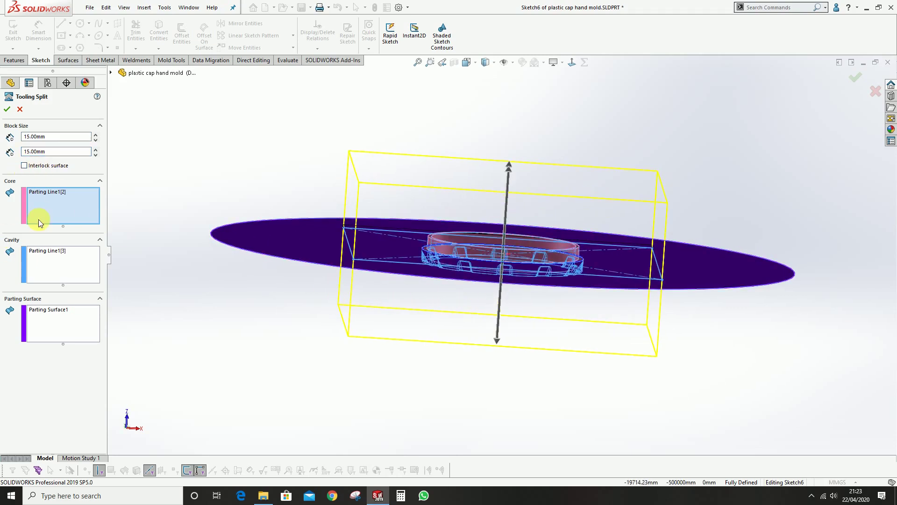
click(7, 109)
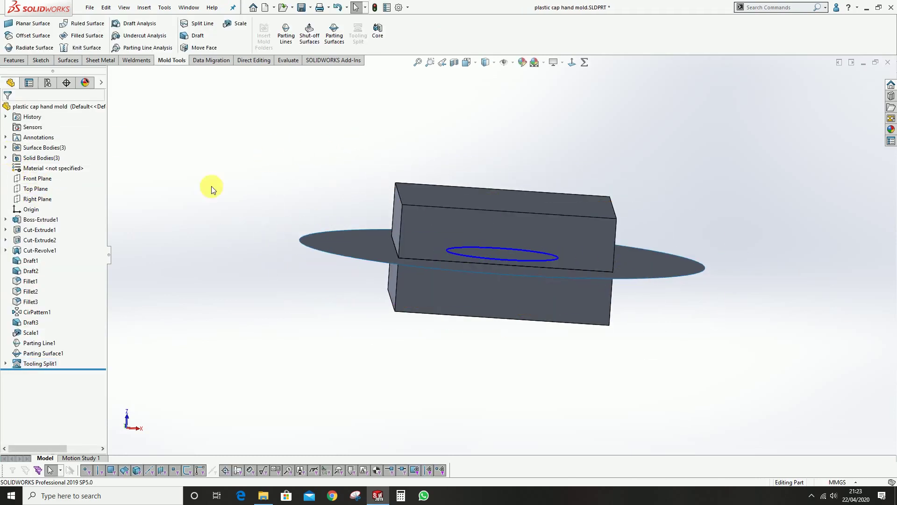
- Isolate the core block, examine the cap impression on its parting face from several angles, and exit isolation
middle_drag(526, 251, 495, 175)
right_click(463, 194)
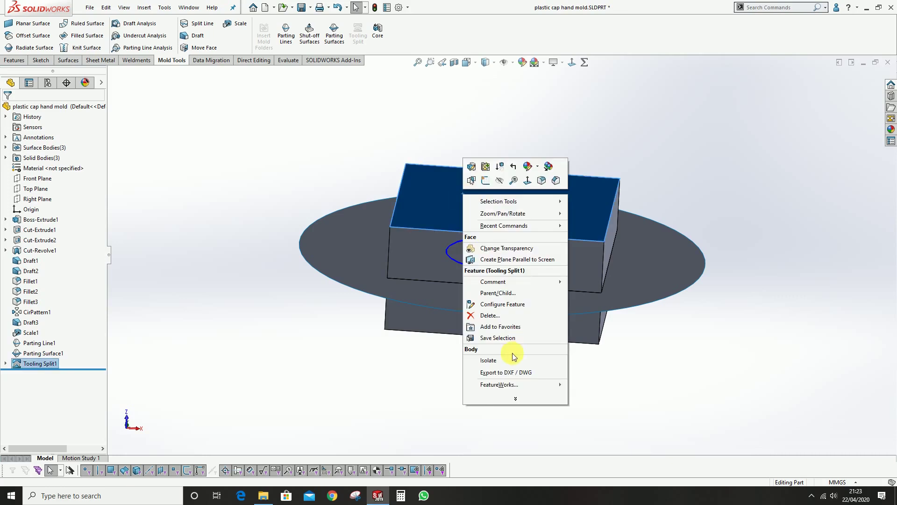
click(505, 355)
middle_drag(529, 300, 531, 147)
scroll(567, 256, down, 5)
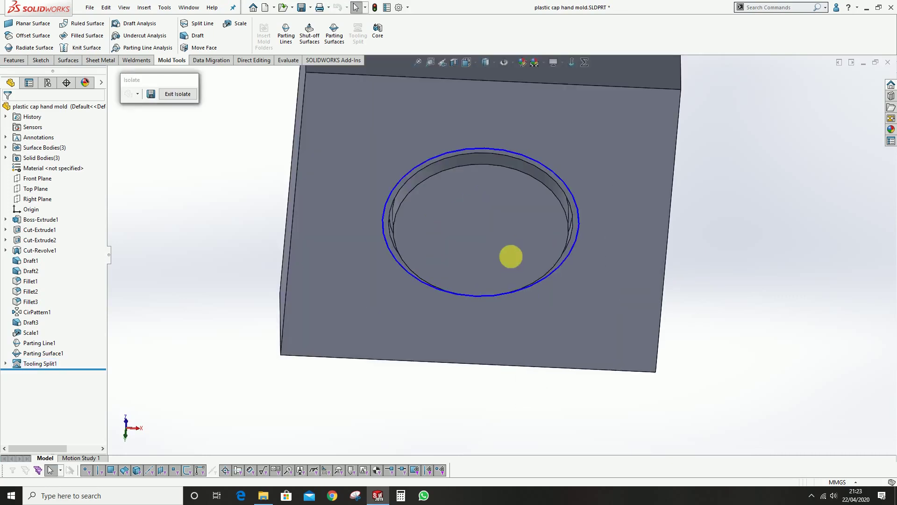
middle_drag(488, 259, 220, 158)
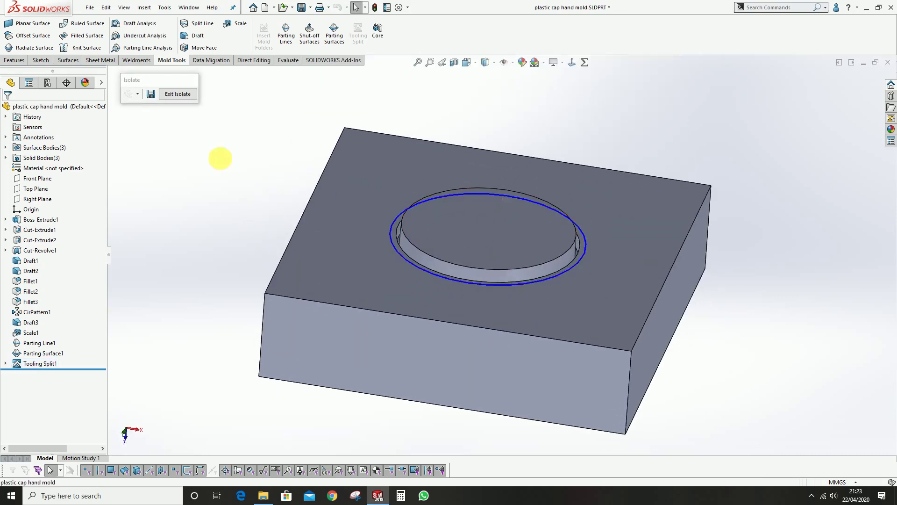
click(178, 94)
middle_drag(494, 245, 475, 203)
right_click(476, 248)
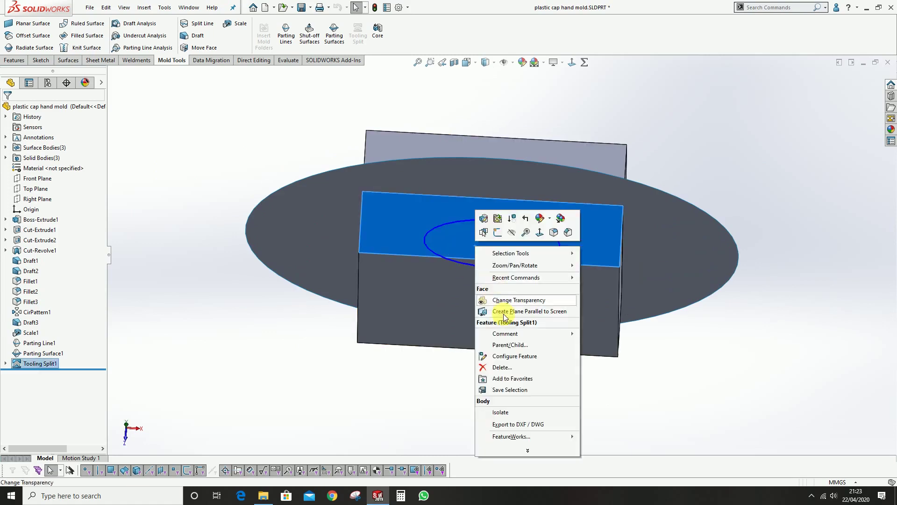
click(500, 412)
middle_drag(463, 256, 466, 272)
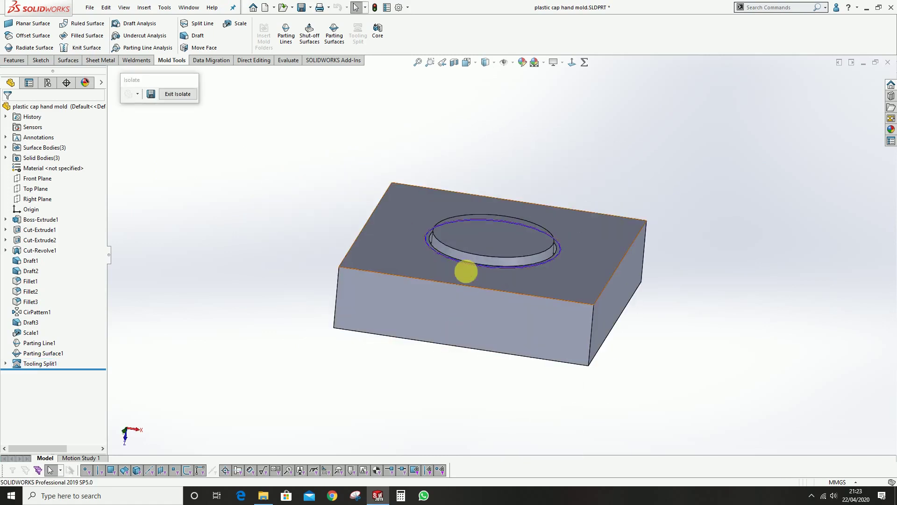
click(178, 94)
- Isolate the cavity block, examine the notched cap recess in its parting face, and exit isolation
right_click(421, 190)
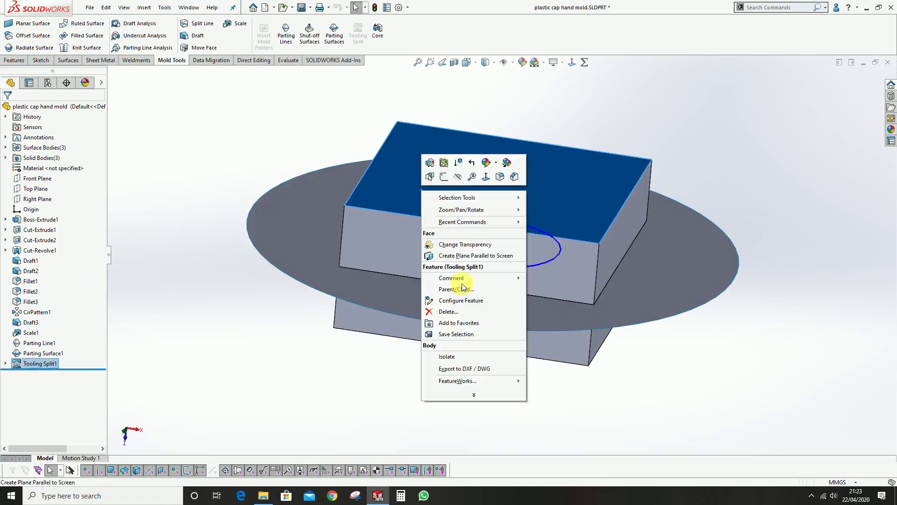
click(447, 356)
middle_drag(495, 253, 483, 172)
scroll(494, 285, down, 5)
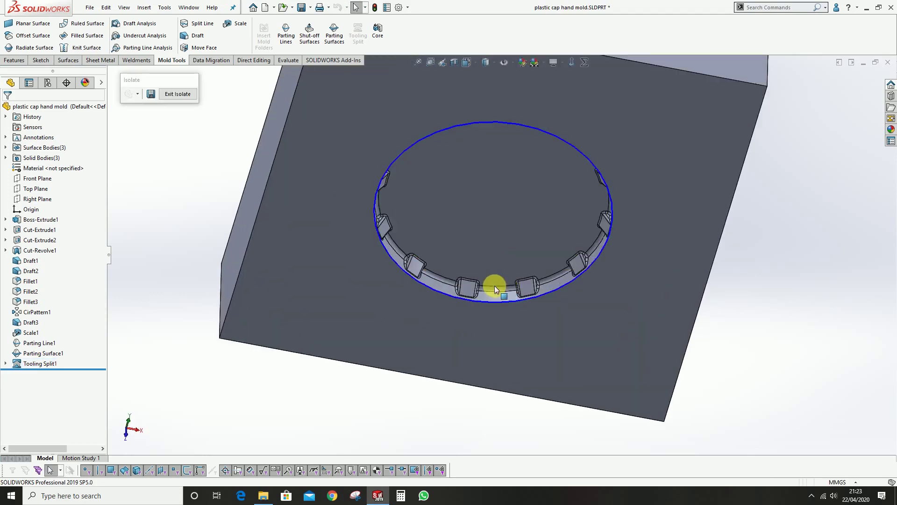
middle_drag(495, 285, 505, 122)
middle_drag(557, 180, 509, 93)
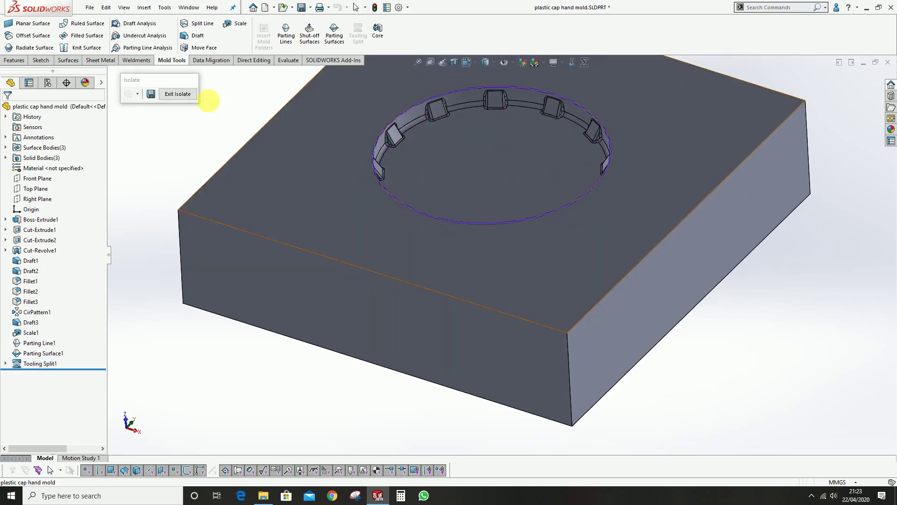
click(177, 94)
- Hide all the surface bodies and the parting line around the mold blocks
scroll(541, 192, down, 1)
scroll(487, 218, up, 3)
middle_drag(486, 218, 498, 262)
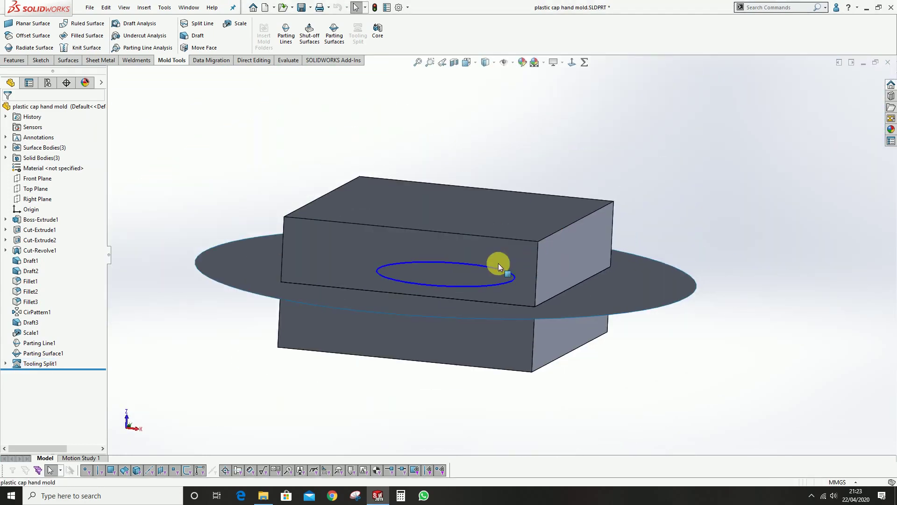
middle_drag(292, 269, 154, 230)
click(5, 148)
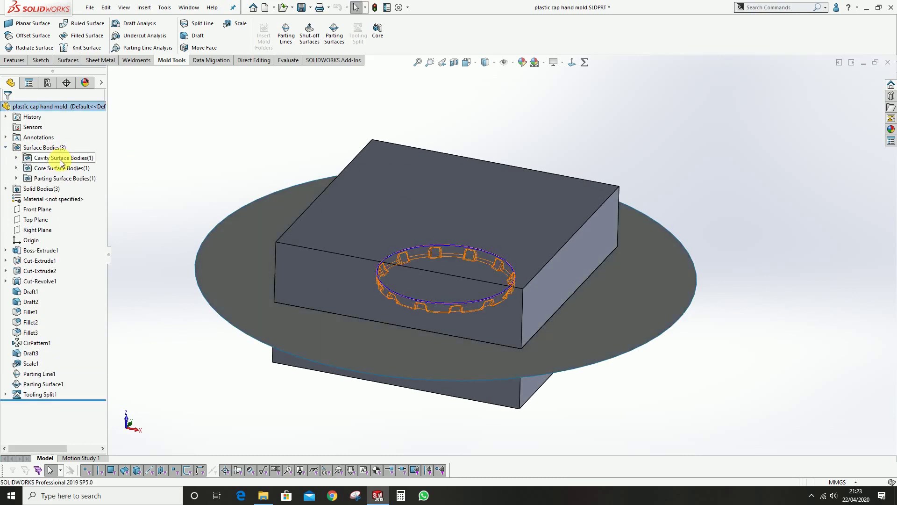
click(53, 179)
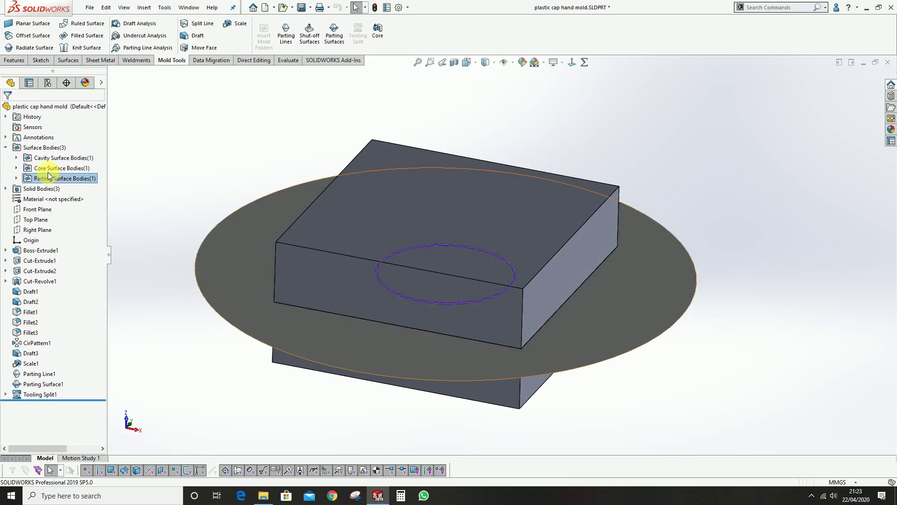
right_click(47, 147)
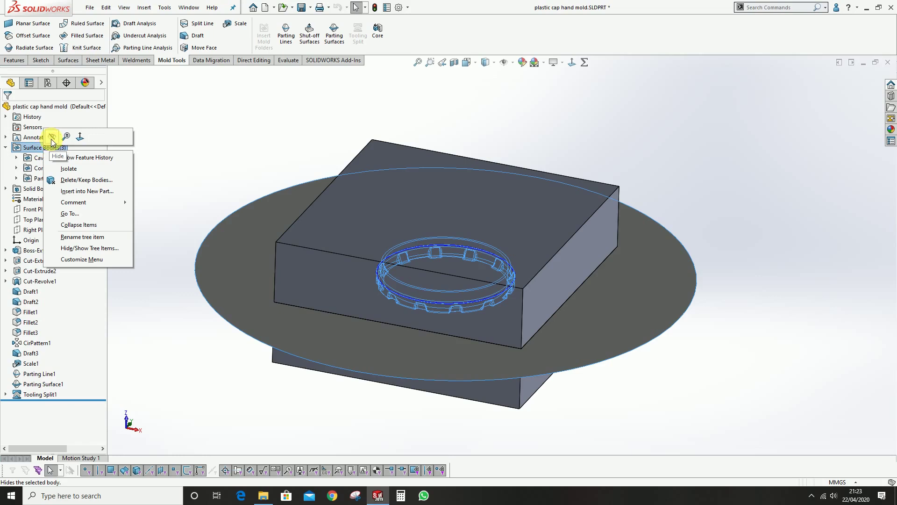
click(52, 139)
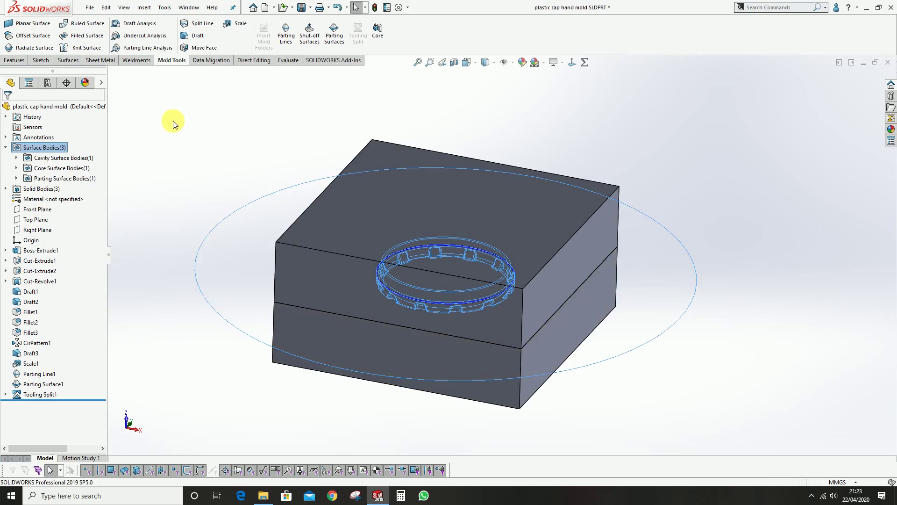
right_click(39, 379)
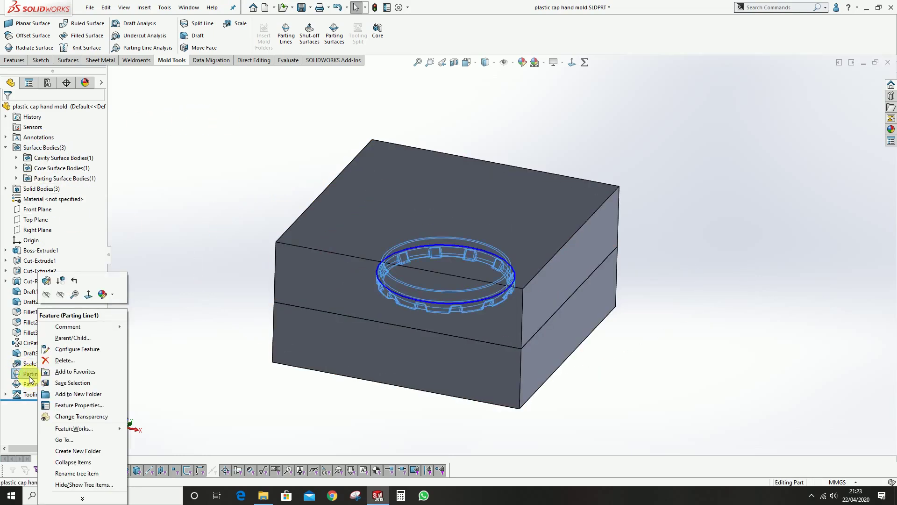
click(47, 297)
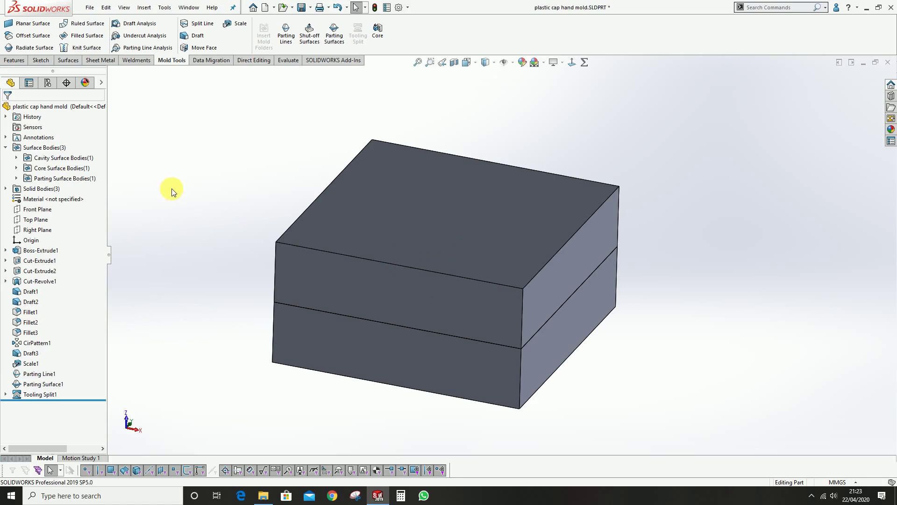
- Isolate the core block, give its body a light red color from the standard palette, and exit isolation
key(f)
right_click(403, 223)
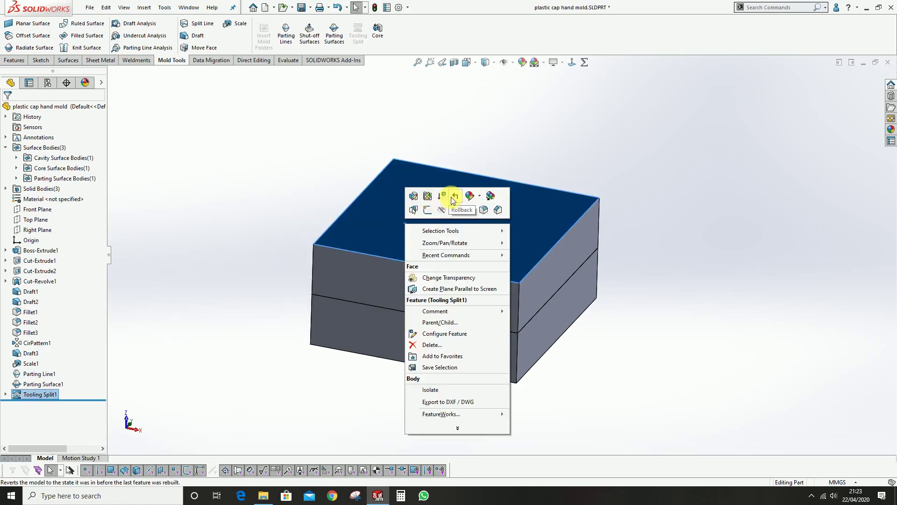
right_click(369, 219)
click(394, 386)
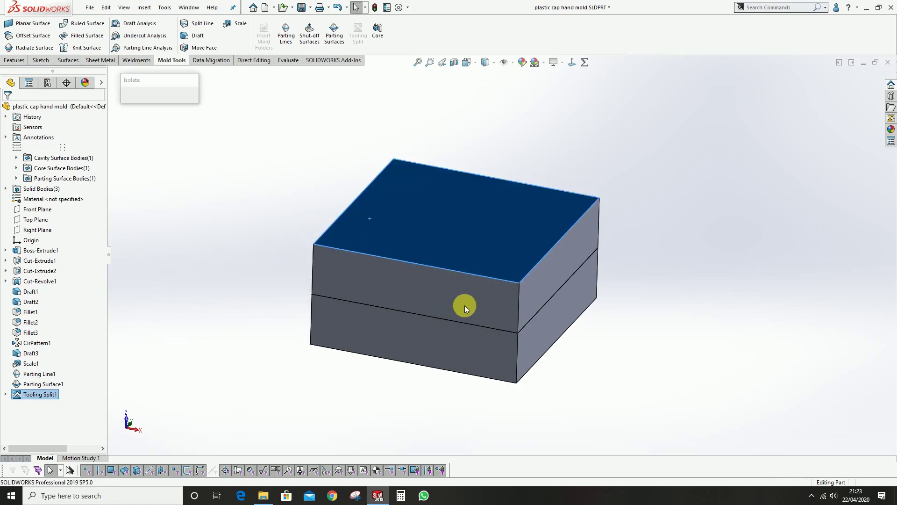
middle_drag(465, 305, 497, 281)
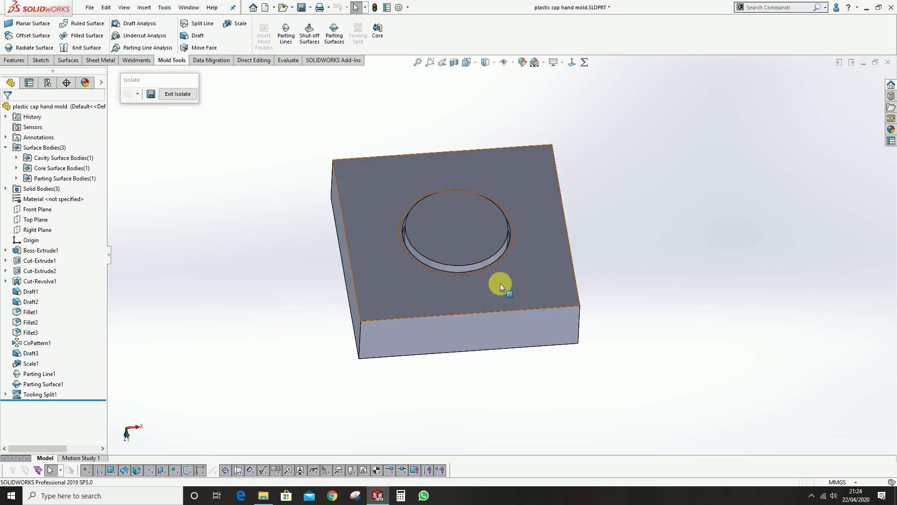
right_click(499, 283)
click(566, 255)
click(580, 299)
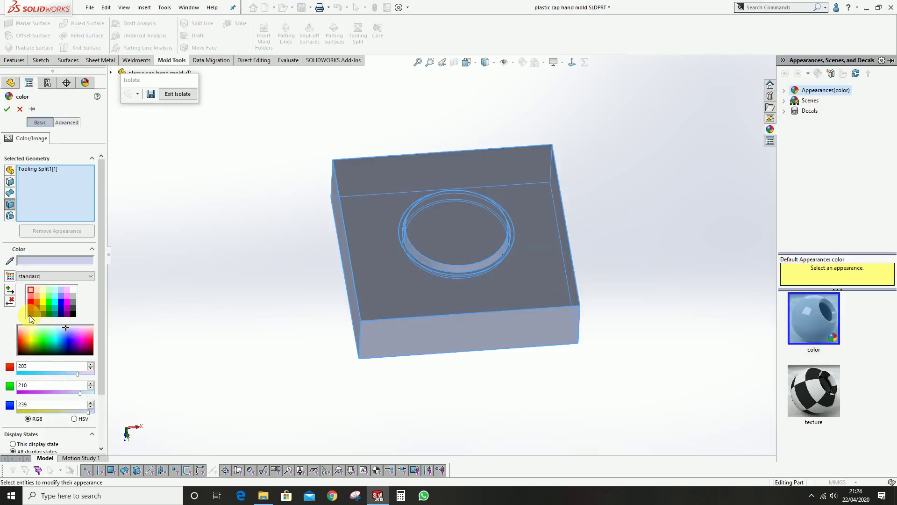
click(31, 293)
key(Return)
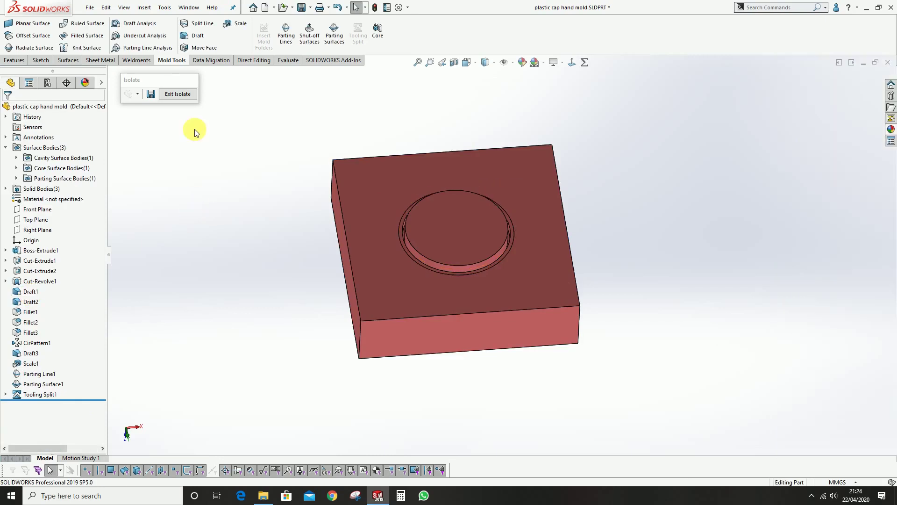
click(186, 95)
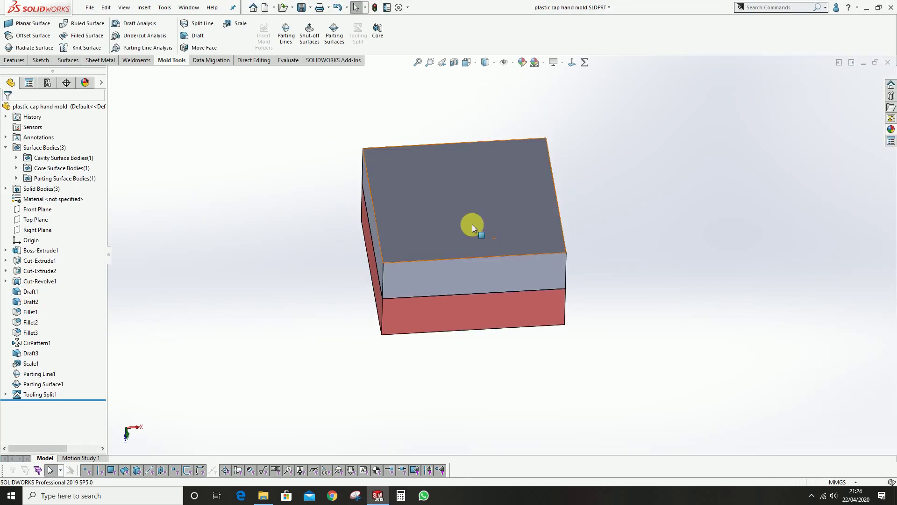
- Color the cavity block's body light green (RGB 128, 255, 128)
right_click(472, 224)
click(537, 196)
click(547, 238)
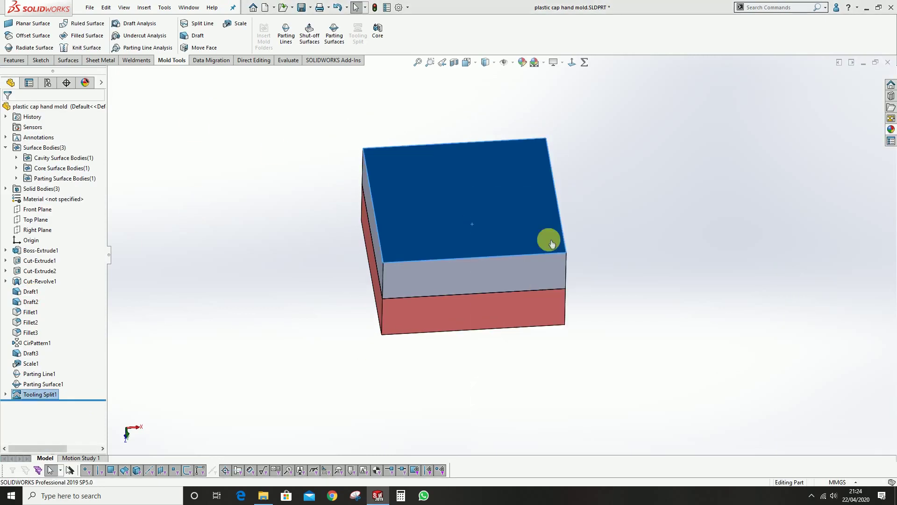
scroll(511, 239, down, 2)
middle_drag(495, 318, 436, 237)
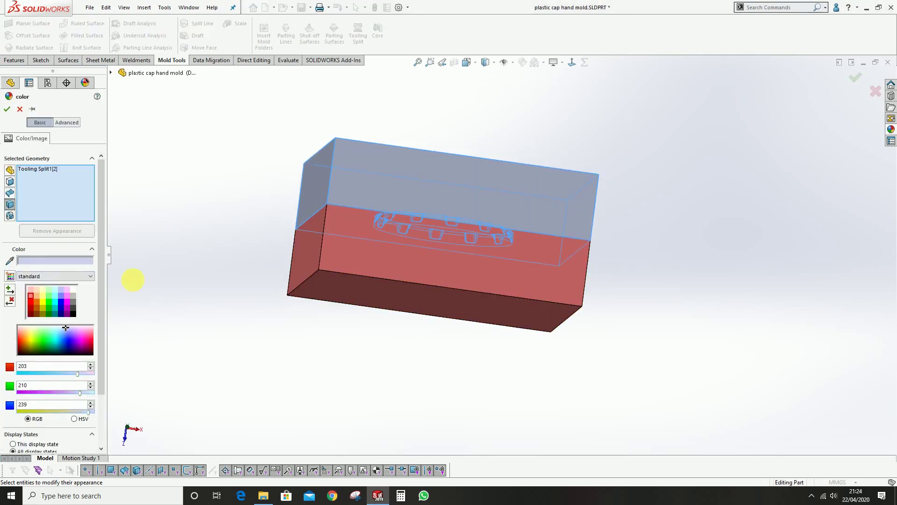
click(48, 296)
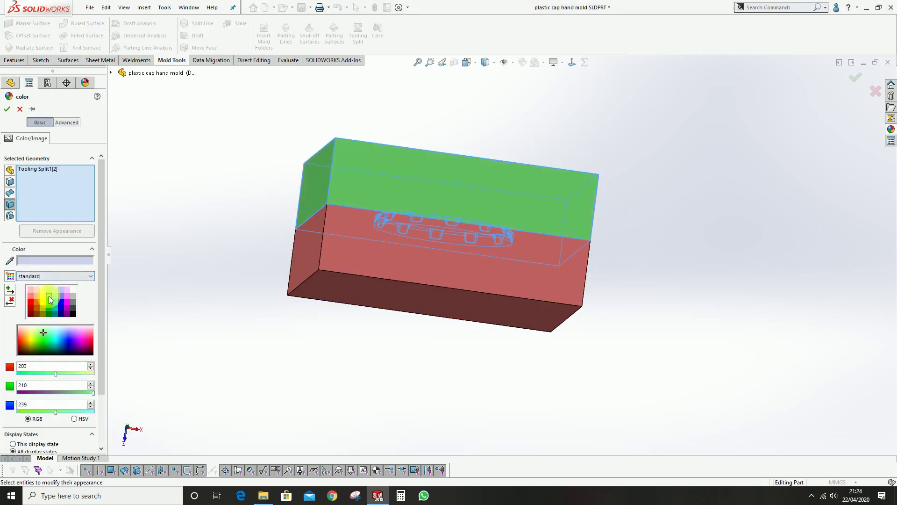
click(7, 110)
- Isolate the green cavity block to view it on its own, and exit isolation
middle_drag(292, 146, 307, 190)
middle_drag(674, 180, 445, 231)
right_click(445, 232)
click(478, 397)
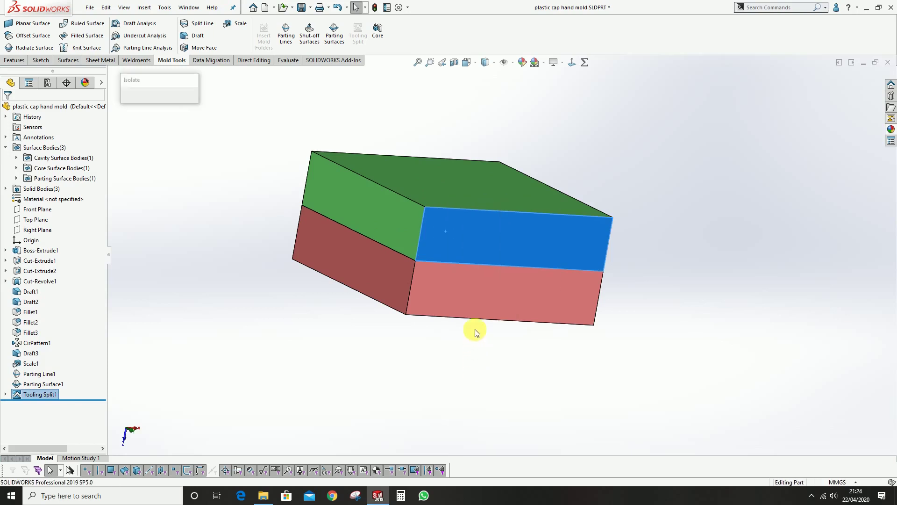
mouse_move(475, 330)
middle_down()
mouse_move(519, 181)
mouse_move(483, 160)
mouse_move(462, 325)
middle_up()
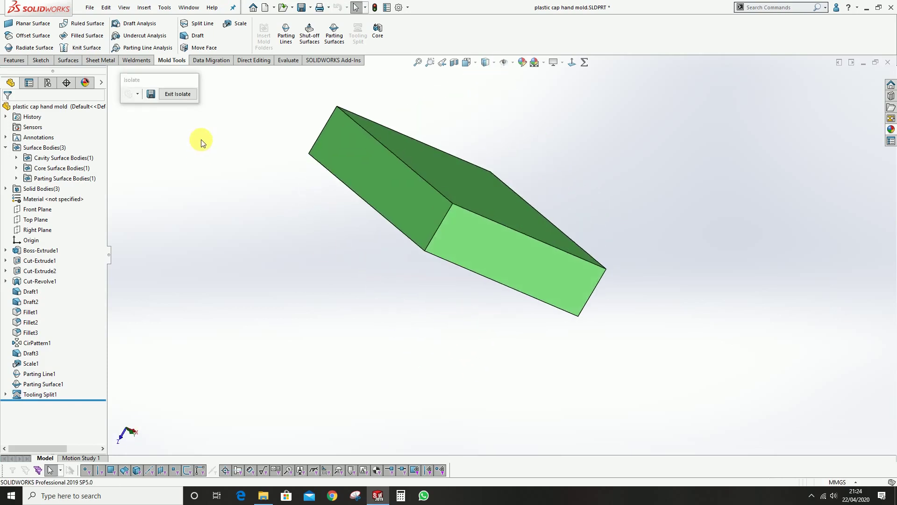
click(177, 94)
- Isolate the red core block and examine the circular groove and edges around its raised cap core
middle_drag(554, 266, 481, 291)
click(414, 299)
right_click(414, 297)
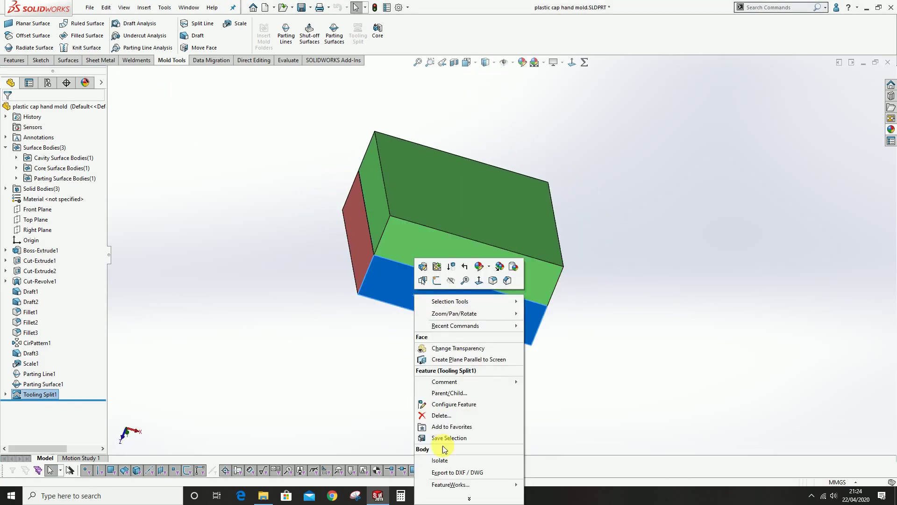
click(440, 459)
middle_drag(436, 237, 416, 332)
scroll(360, 253, down, 6)
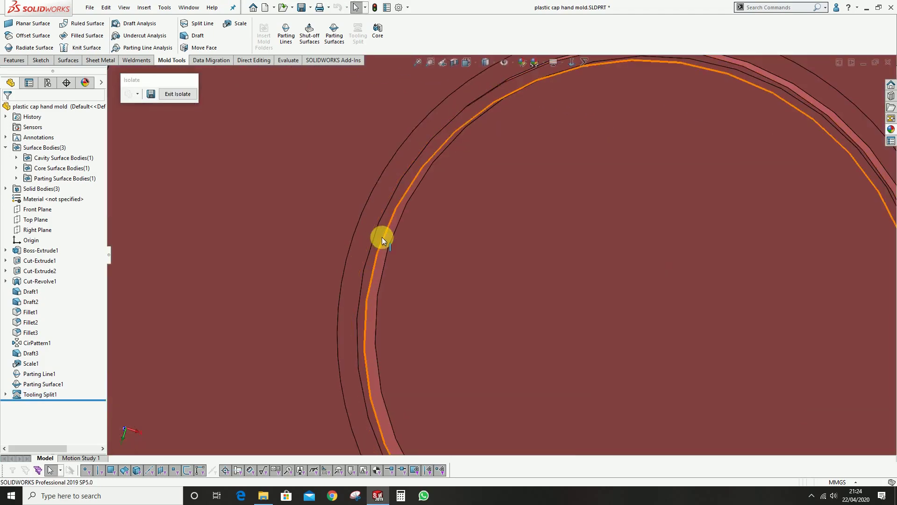
scroll(480, 251, up, 6)
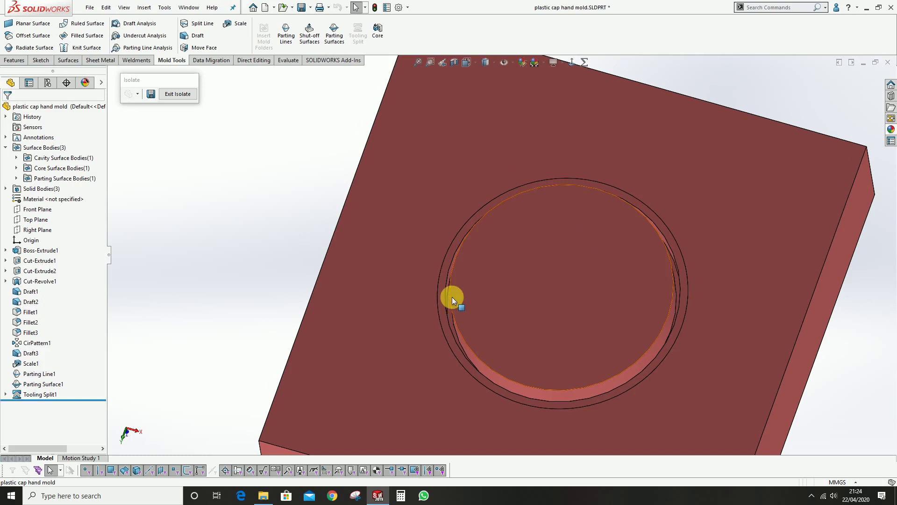
middle_drag(574, 294, 450, 187)
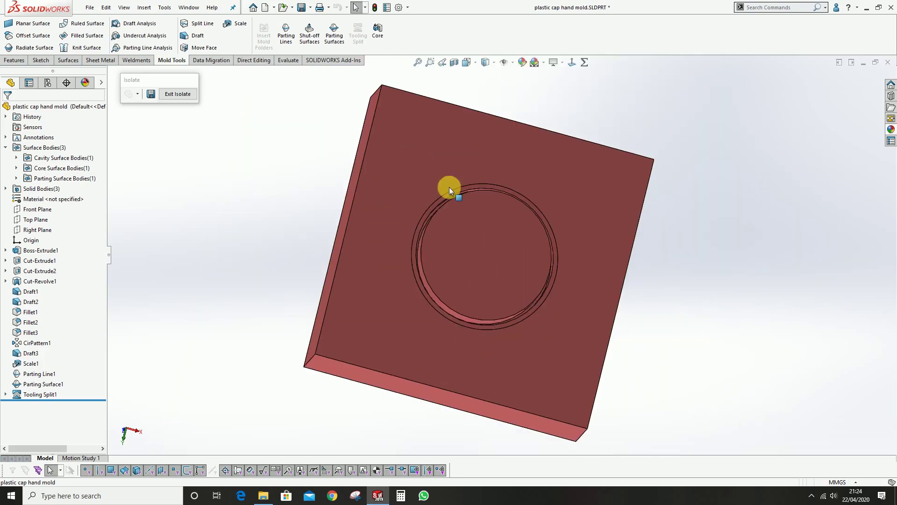
- Start a Core feature with a sketch on the raised cap core's top face and draw an origin-centered circle about 28.6 mm in diameter
click(378, 33)
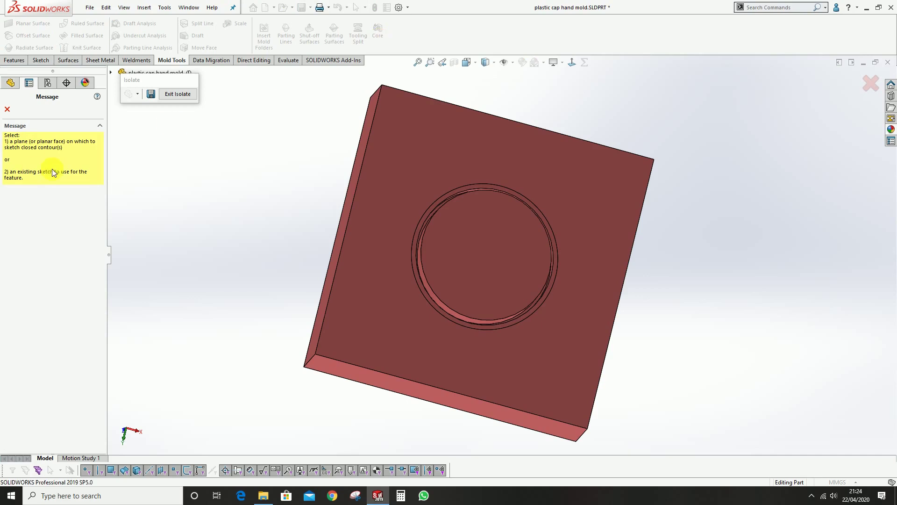
click(515, 261)
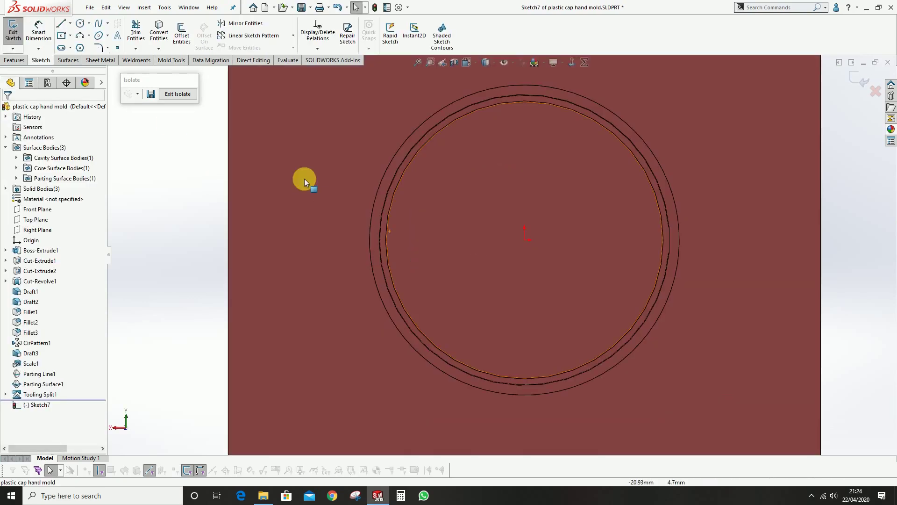
click(80, 23)
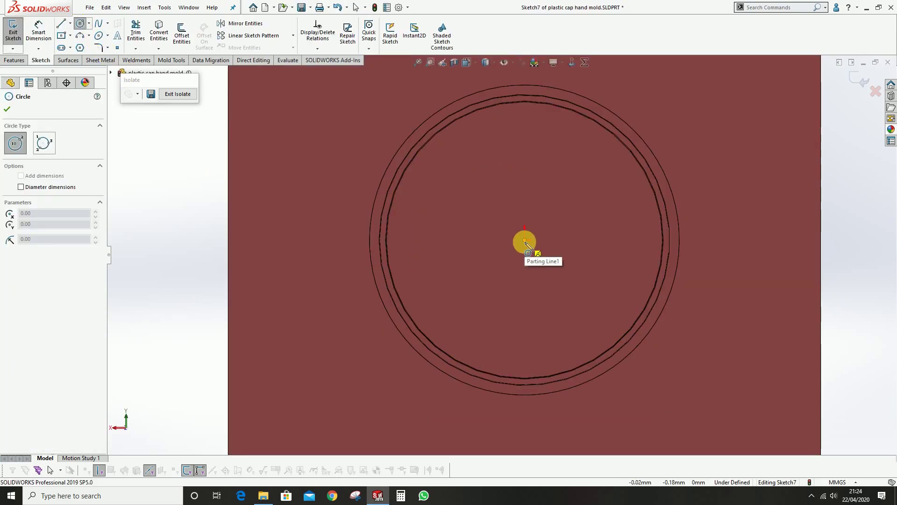
click(525, 240)
scroll(397, 233, down, 6)
click(357, 207)
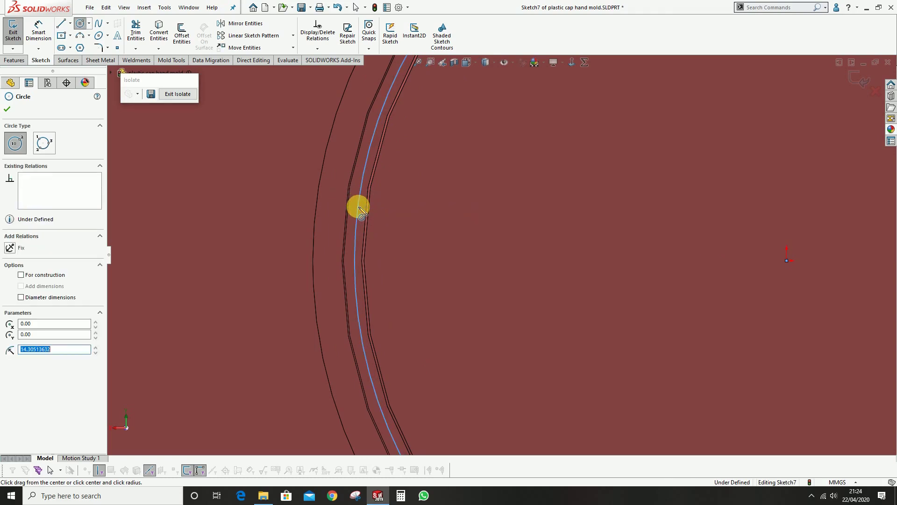
- Dimension the circle's diameter as 29 mm and finish the core sketch
click(38, 40)
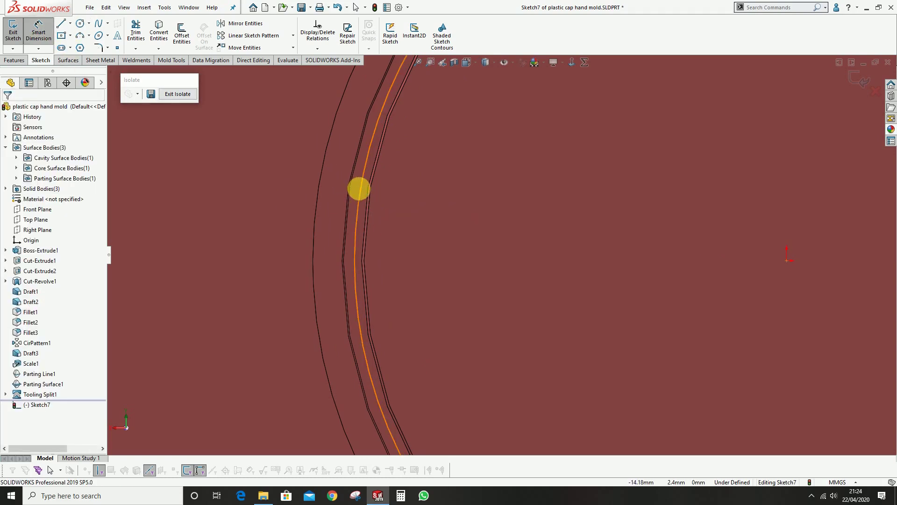
click(360, 189)
click(444, 198)
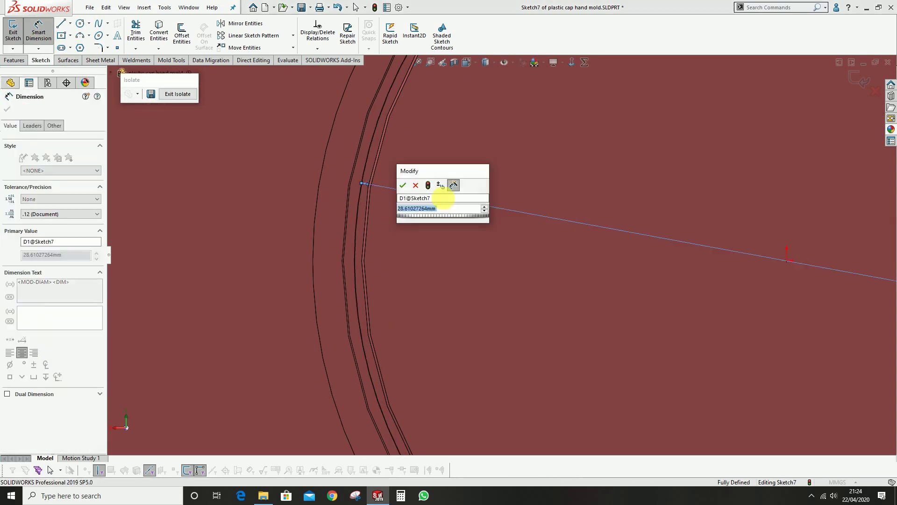
text(29)
key(Return)
key(f)
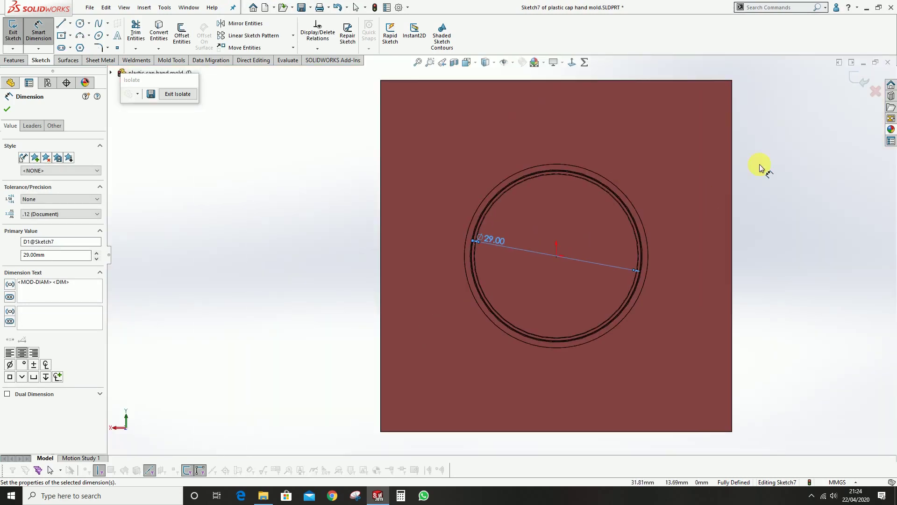
click(864, 87)
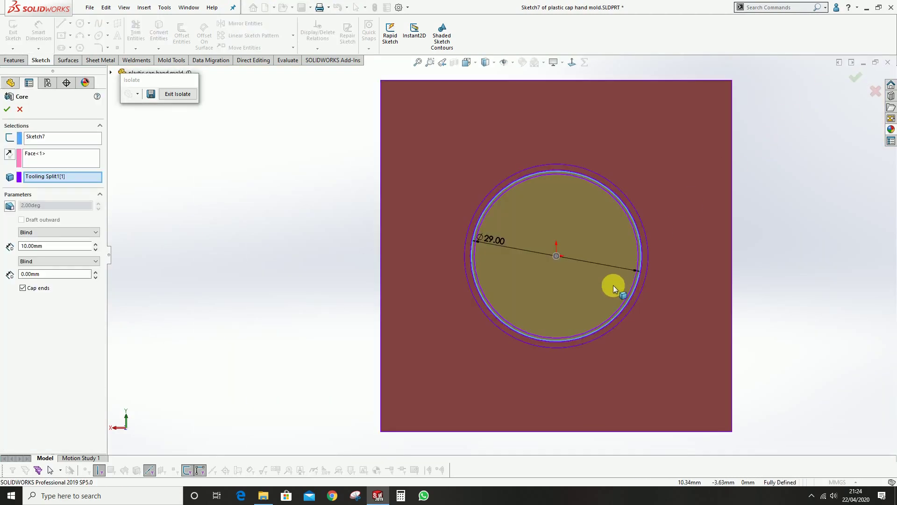
- Reverse the core extraction direction, set both end conditions to Through All, and create the core
mouse_move(611, 287)
middle_down()
mouse_move(615, 168)
mouse_move(567, 226)
mouse_move(131, 195)
middle_up()
click(9, 155)
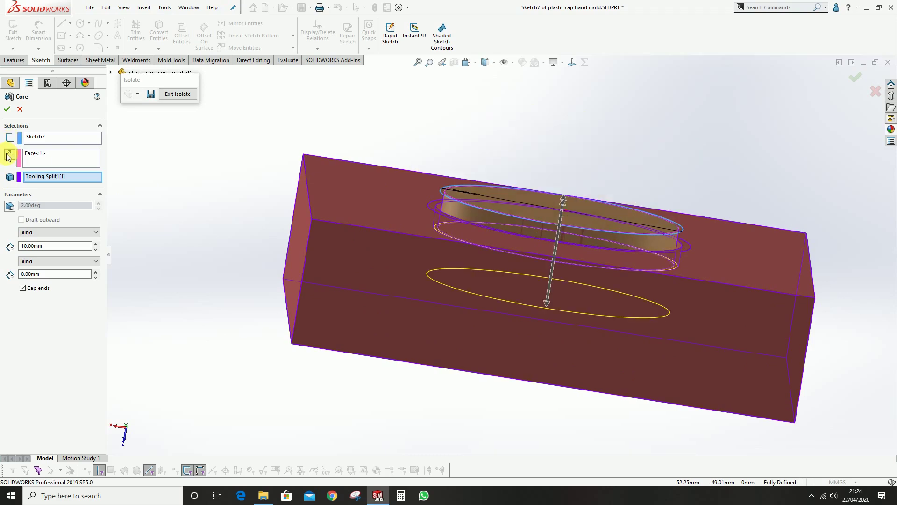
middle_drag(563, 260, 486, 250)
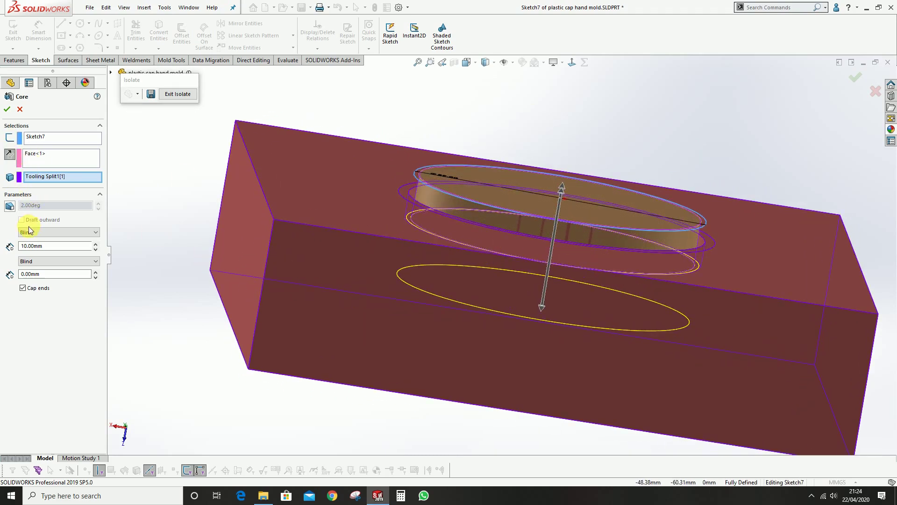
click(45, 232)
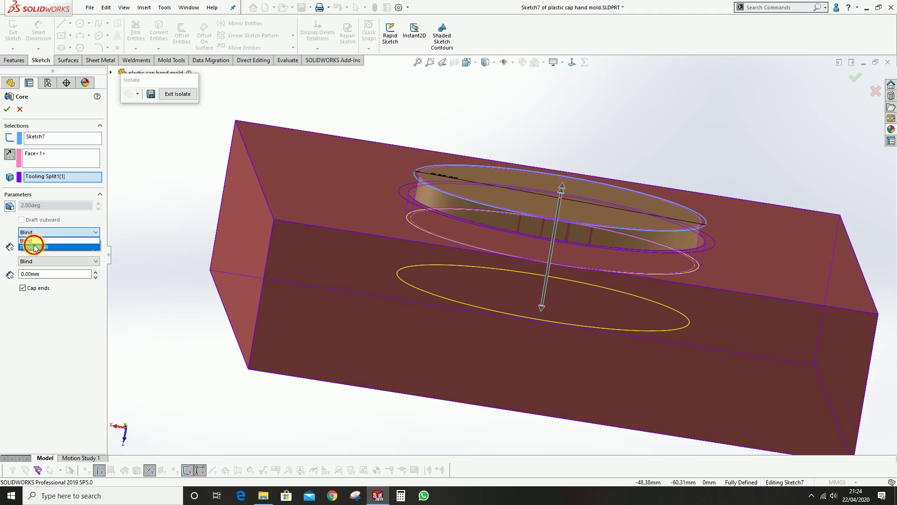
click(38, 247)
click(41, 261)
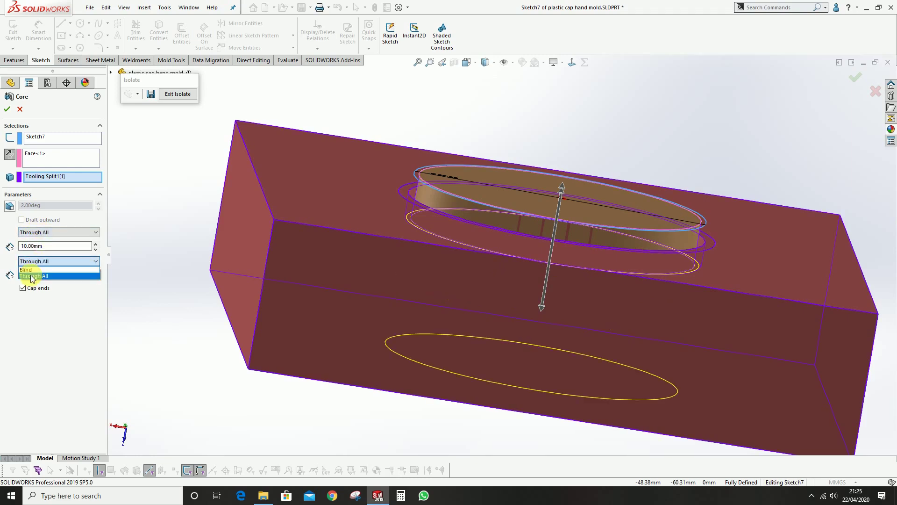
click(35, 275)
scroll(509, 272, up, 2)
middle_drag(508, 272, 169, 208)
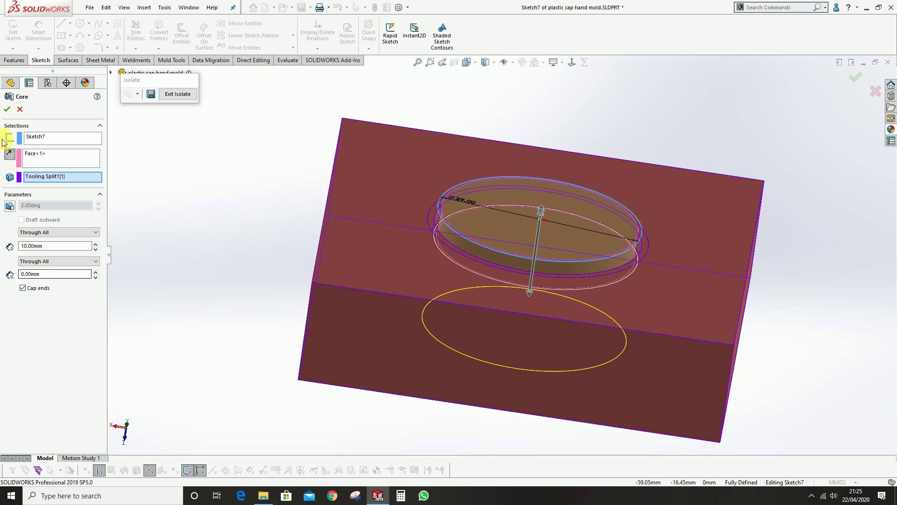
click(7, 109)
- Isolate the extracted cylindrical core body, examine its sides and underside, and exit isolation
middle_drag(499, 267, 449, 237)
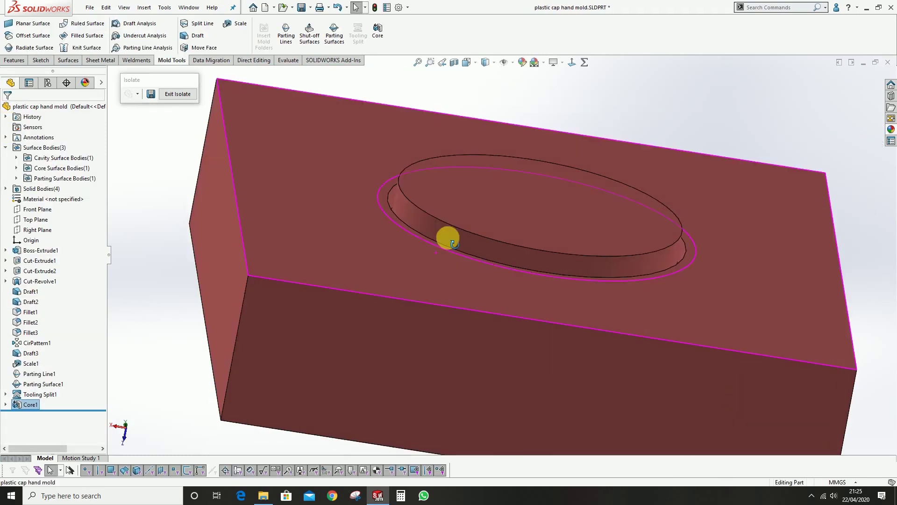
scroll(501, 214, down, 5)
scroll(495, 280, up, 3)
middle_drag(491, 299, 478, 393)
middle_drag(530, 198, 491, 223)
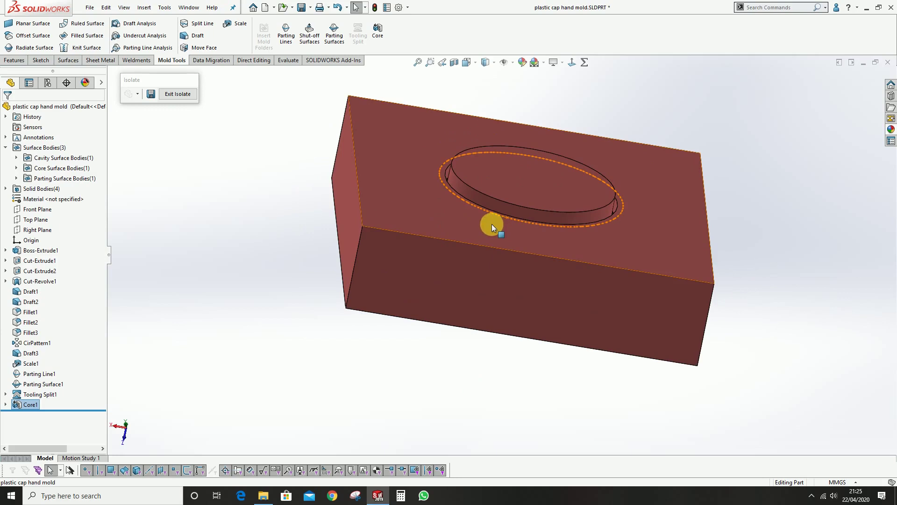
click(504, 182)
right_click(504, 182)
click(428, 197)
click(486, 171)
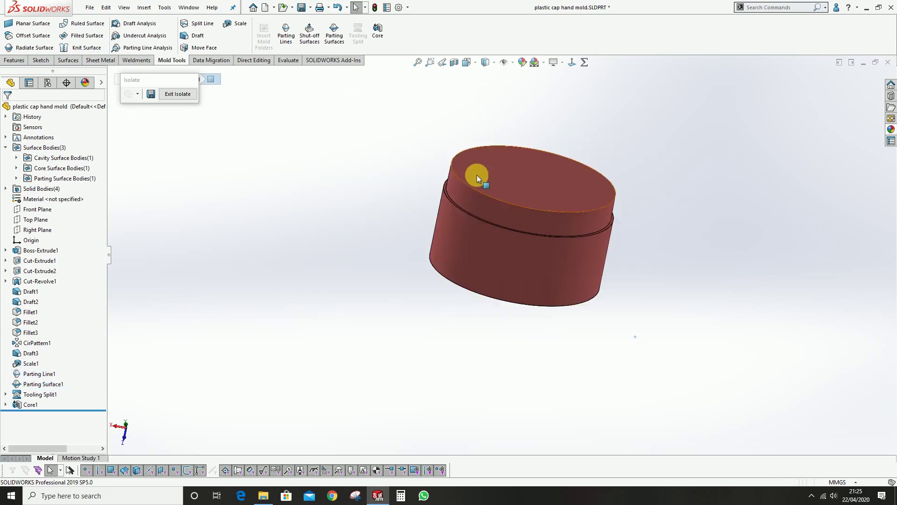
middle_drag(510, 222, 511, 190)
scroll(561, 272, down, 3)
middle_drag(561, 273, 527, 176)
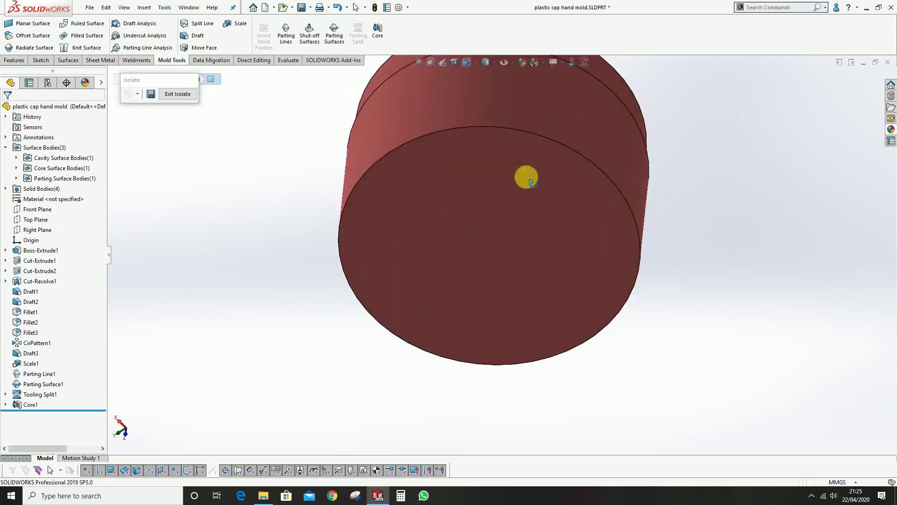
scroll(527, 206, up, 1)
middle_drag(527, 232, 215, 123)
click(178, 94)
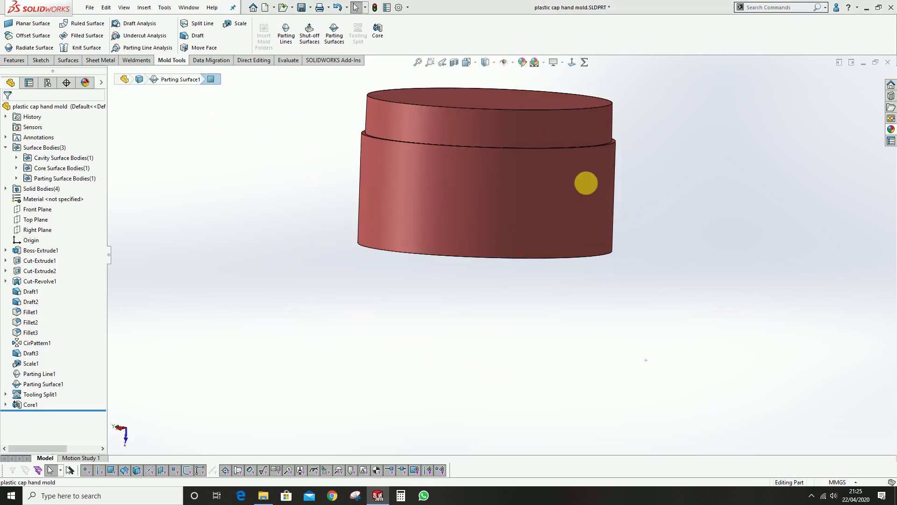
- Show the hidden core block body again and exit Show Hidden
middle_drag(586, 184, 321, 210)
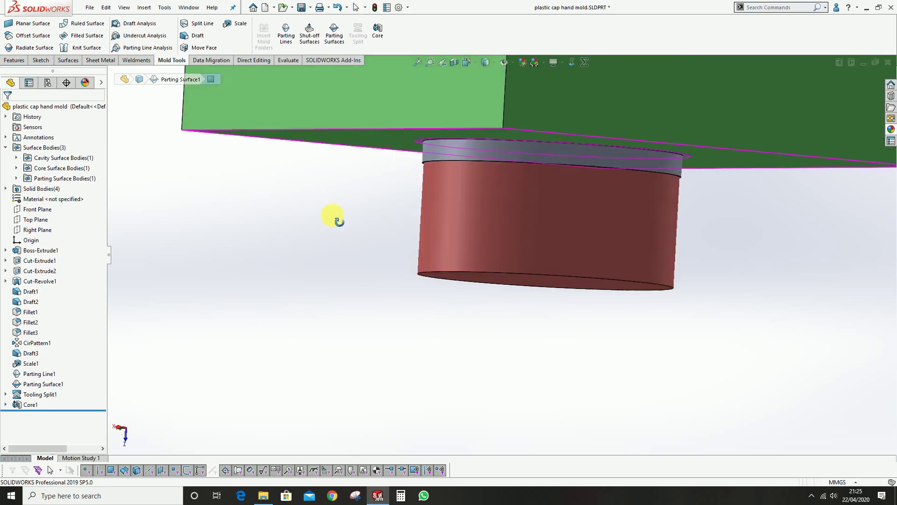
right_click(323, 216)
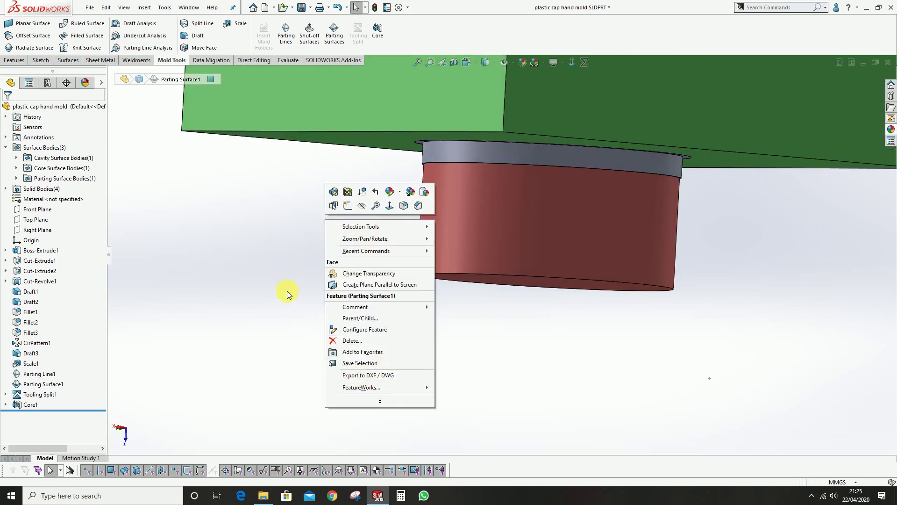
click(223, 191)
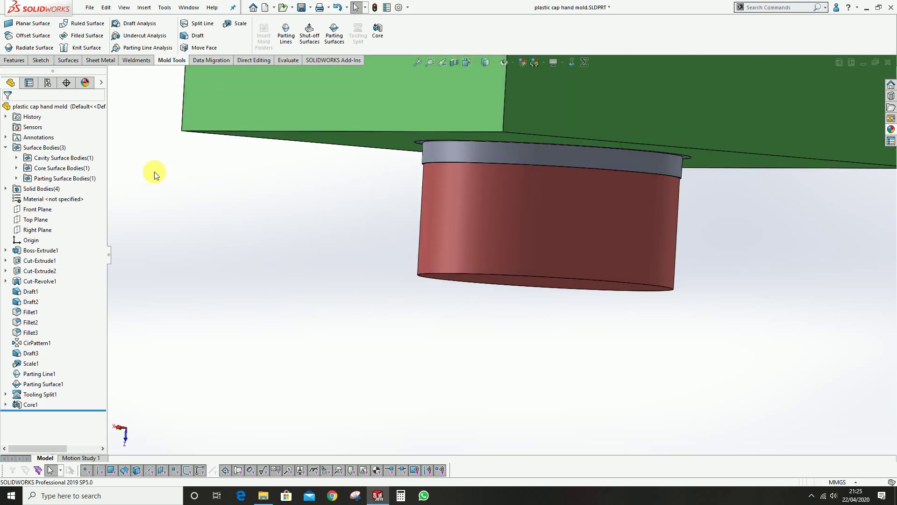
right_click(154, 172)
click(192, 306)
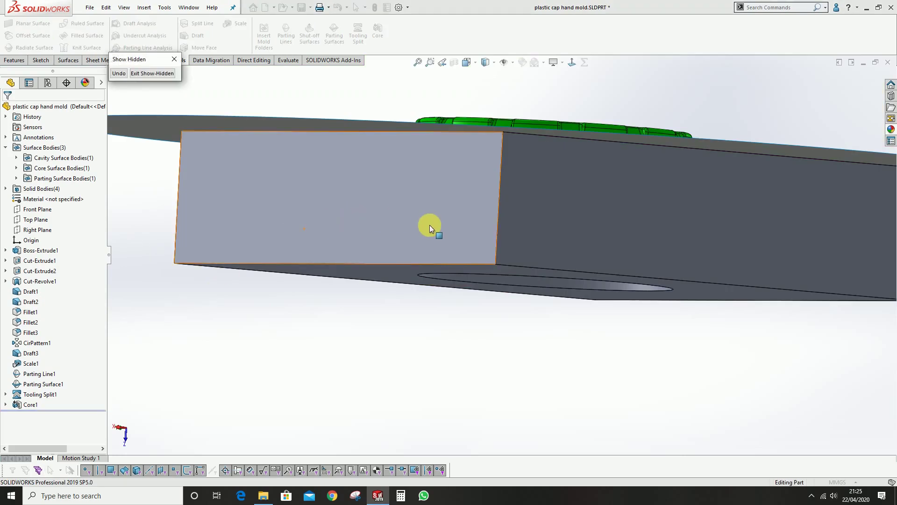
click(397, 229)
click(152, 74)
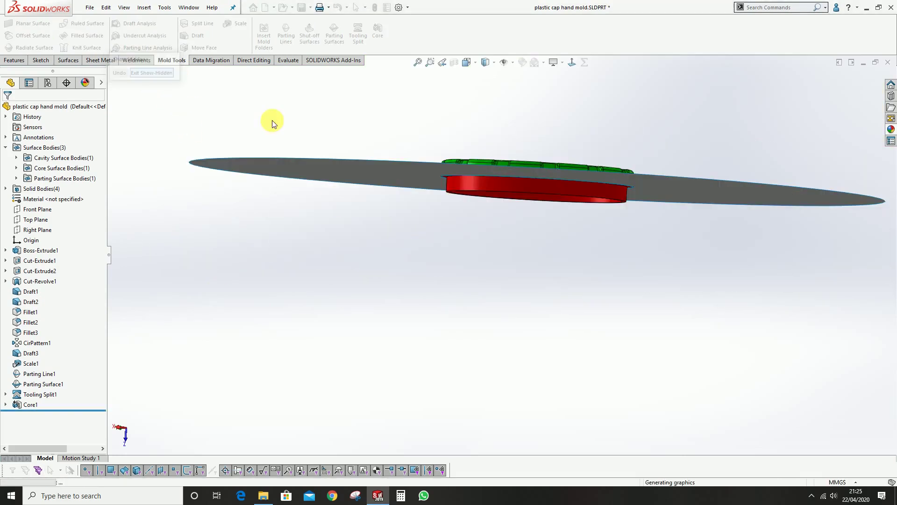
- Move the green cavity block about -39.3 mm along Z with Move/Copy Body, without making a copy
middle_drag(430, 206, 515, 100)
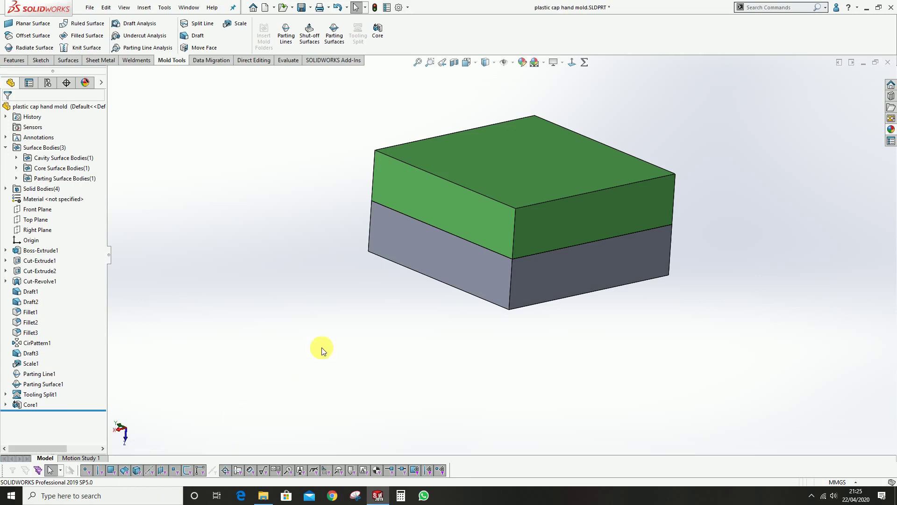
scroll(489, 247, up, 1)
scroll(590, 185, down, 3)
click(509, 210)
scroll(500, 247, up, 3)
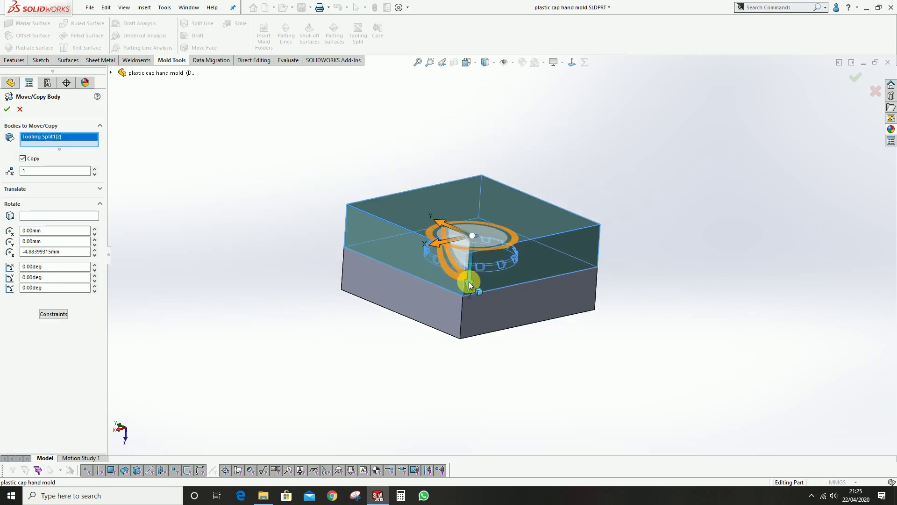
drag(470, 285, 479, 168)
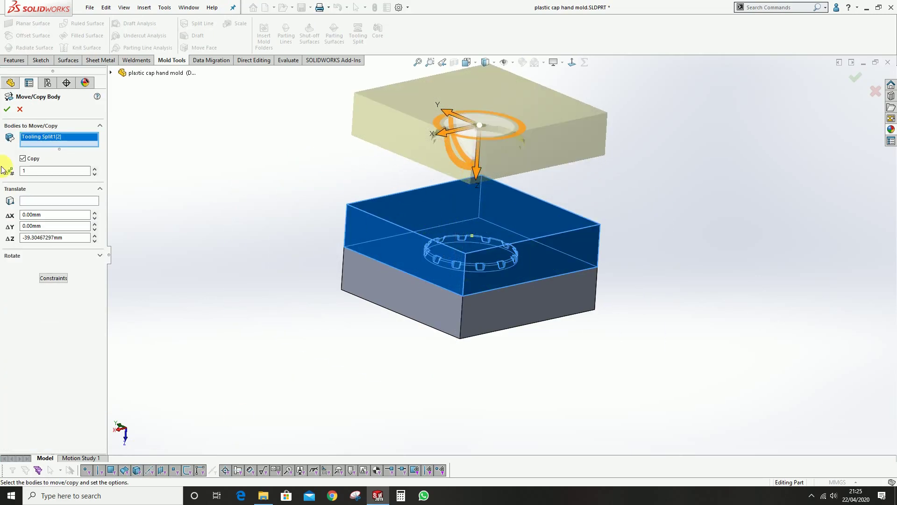
click(21, 159)
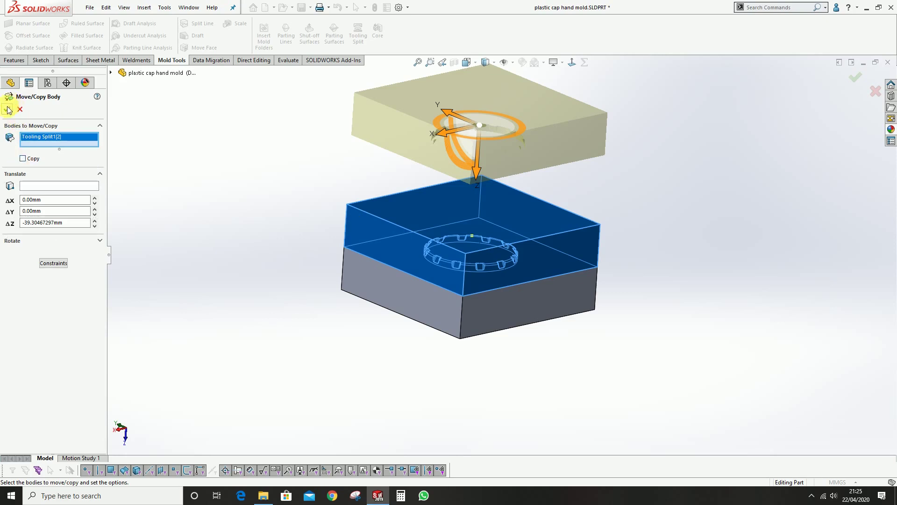
click(7, 109)
- Move the gray core block about 28.06 mm along Z, away from the cap and the extracted core
key(Return)
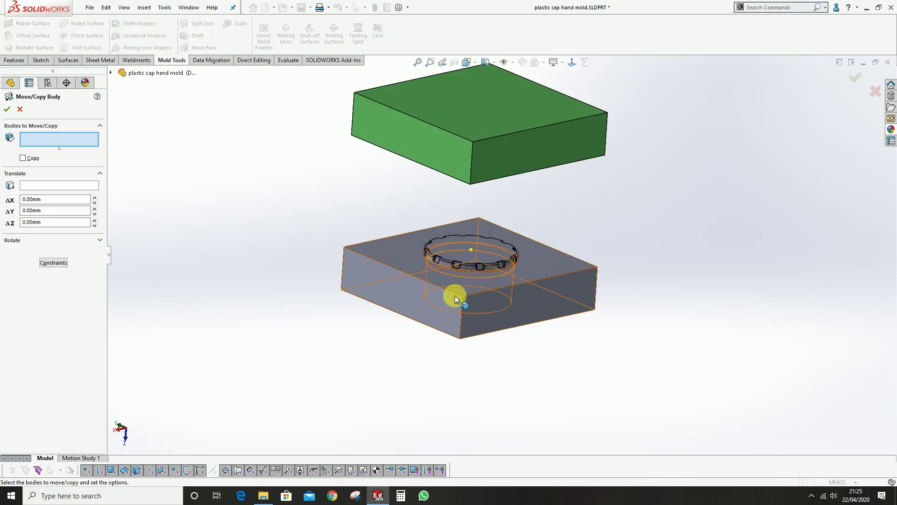
click(455, 295)
drag(467, 325, 464, 407)
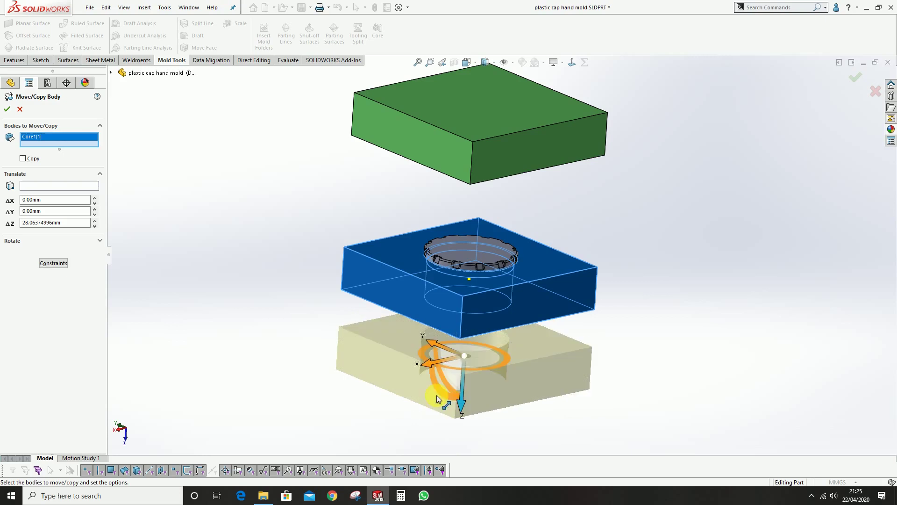
click(6, 106)
scroll(517, 314, down, 3)
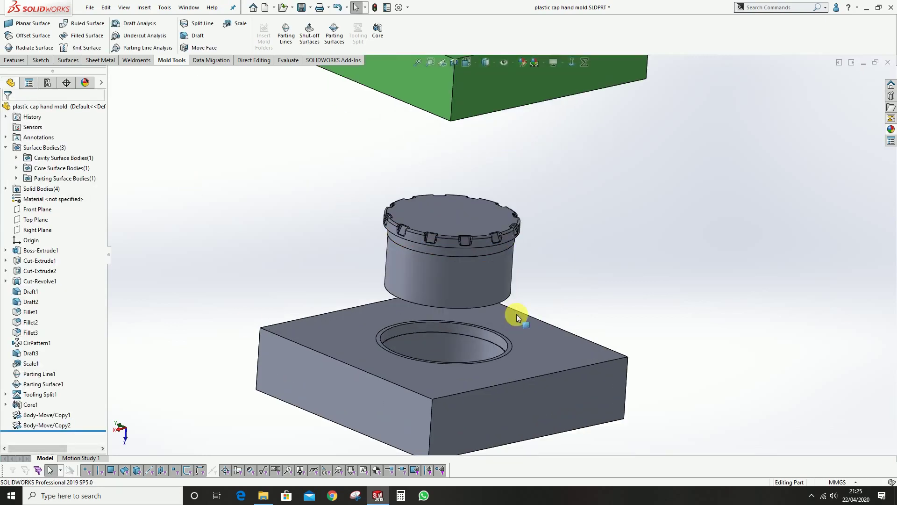
scroll(517, 314, up, 3)
- Move the extracted cylindrical core about 65.65 mm along Z, beneath the core block
click(456, 266)
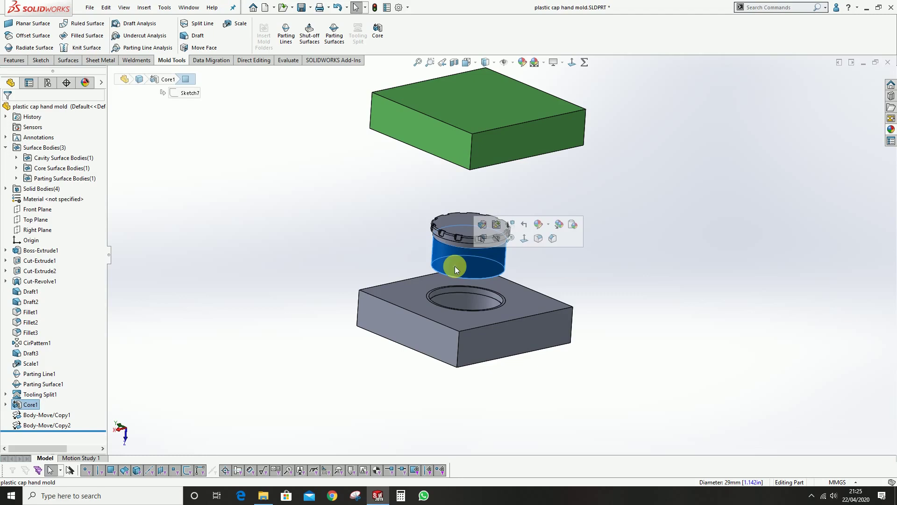
key(Return)
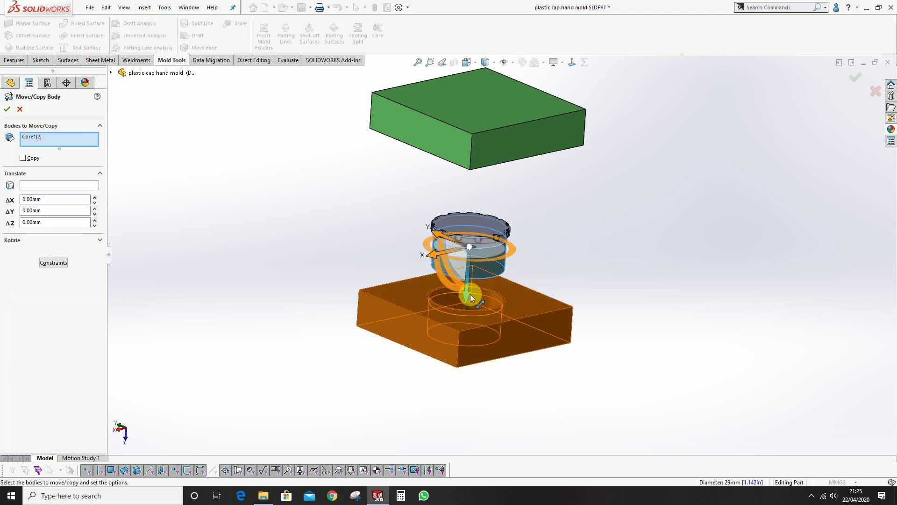
drag(469, 293, 469, 449)
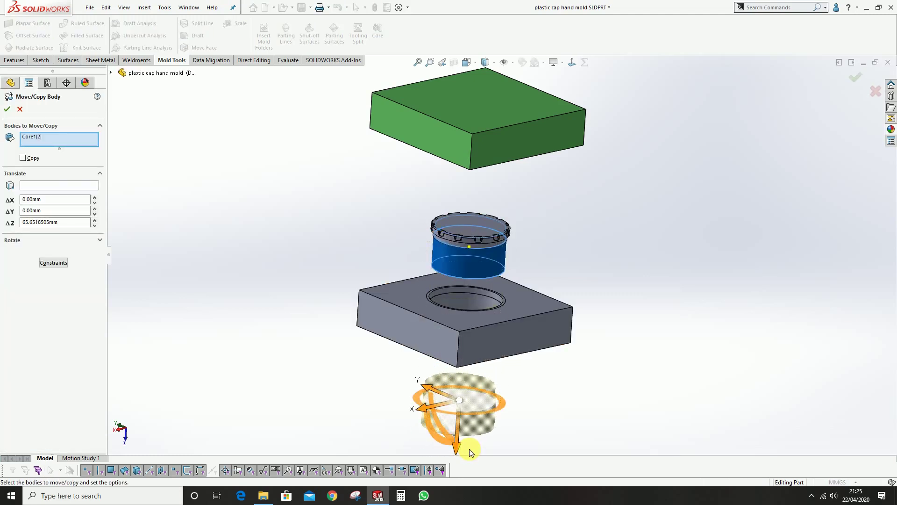
click(7, 109)
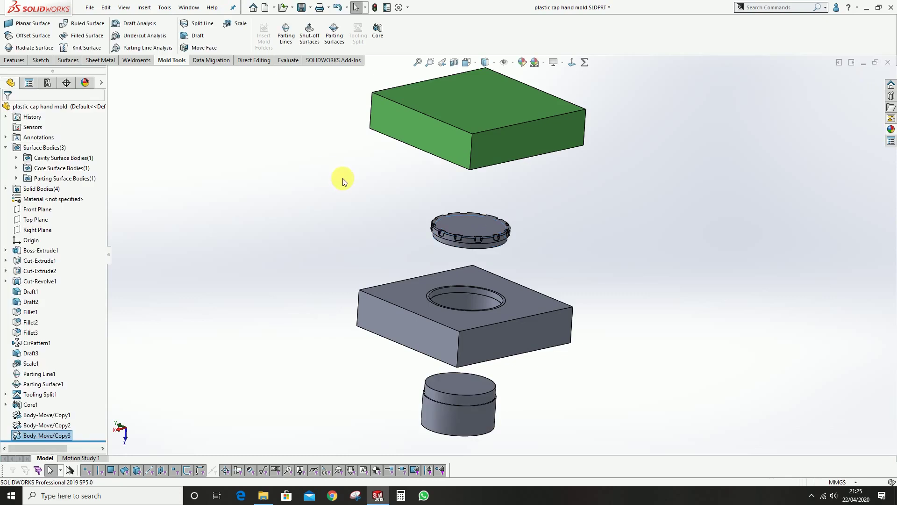
- Apply a green colour appearance to the whole plastic cap body
right_click(470, 224)
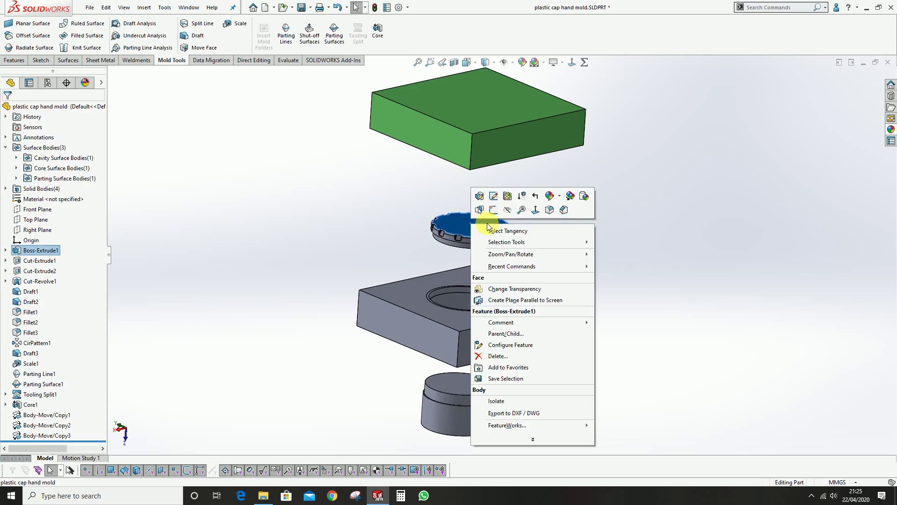
click(550, 195)
click(576, 229)
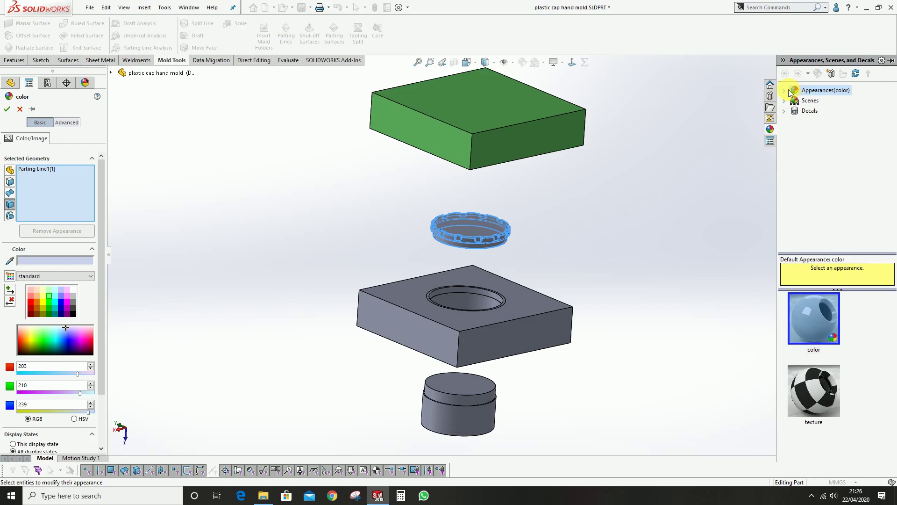
click(51, 300)
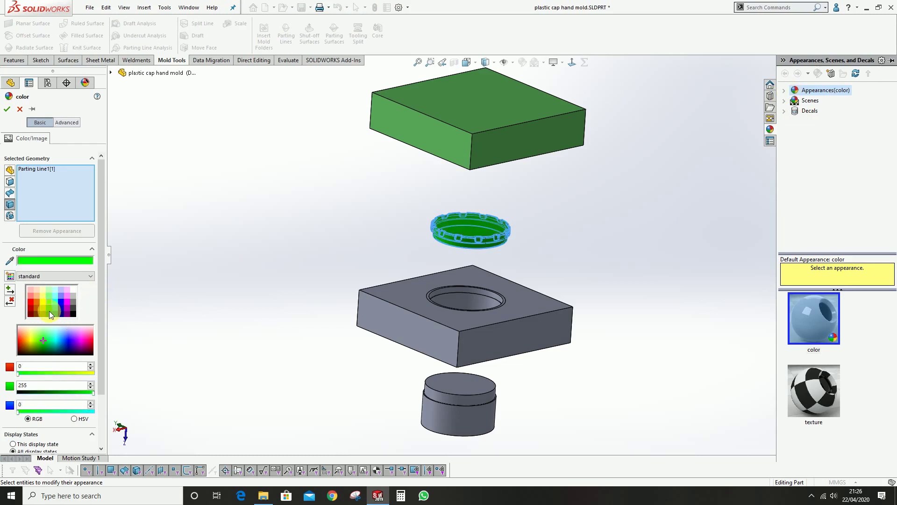
click(49, 310)
click(47, 304)
key(Return)
- Recolour the green cavity block body above the cap light cyan
right_click(507, 138)
click(573, 109)
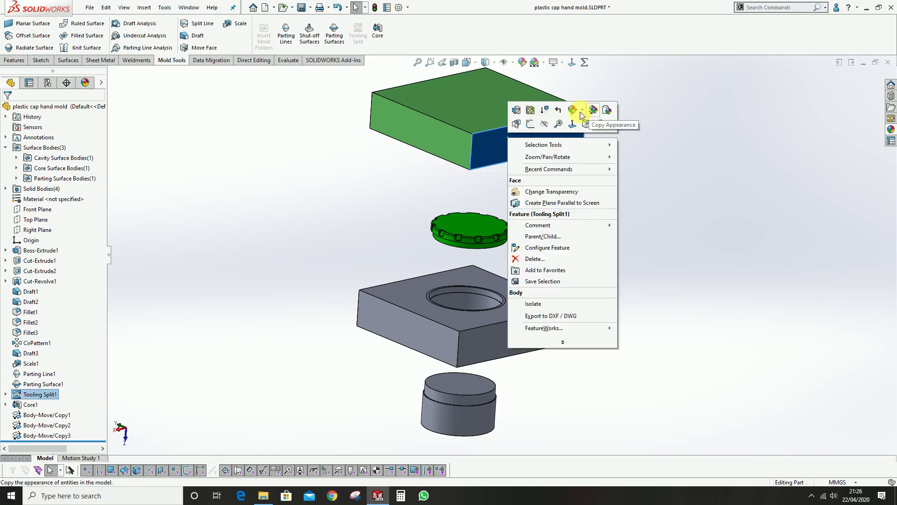
click(591, 151)
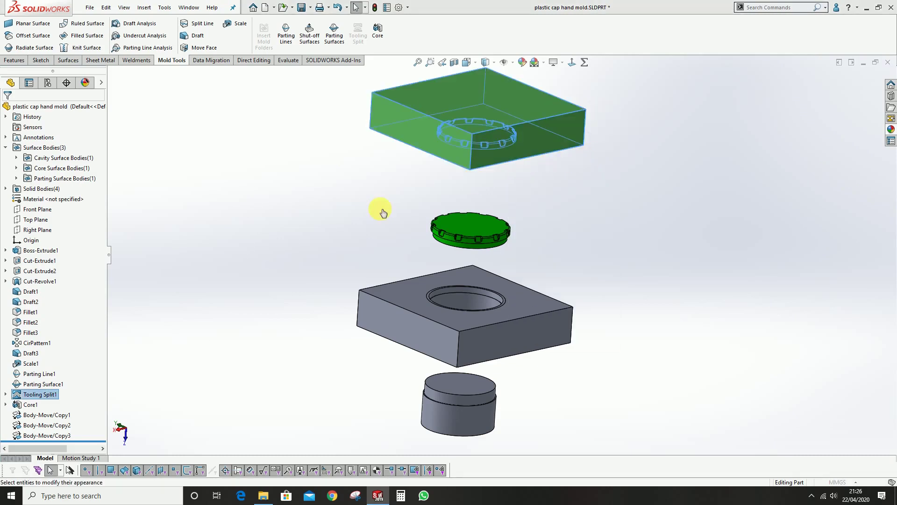
click(52, 291)
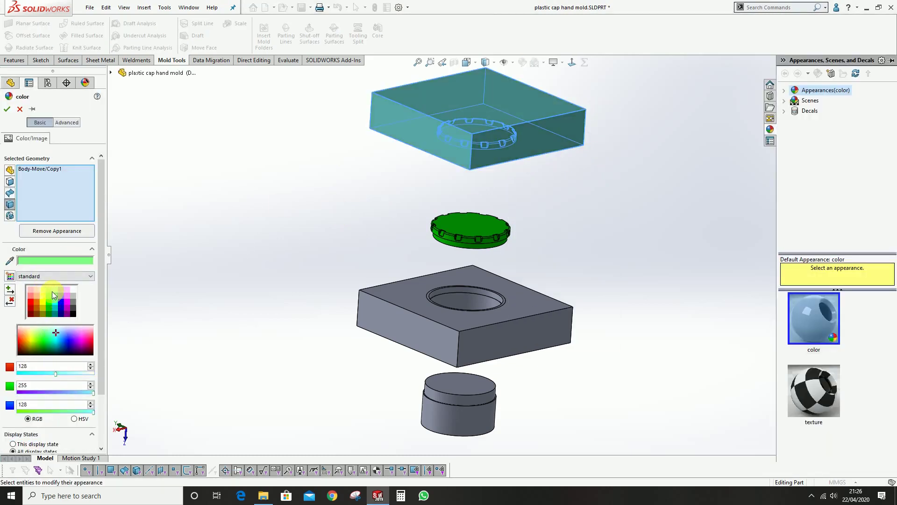
key(Return)
- Colour the gray core block body beneath the cap light violet-blue, RGB 192, 192, 255
right_click(403, 337)
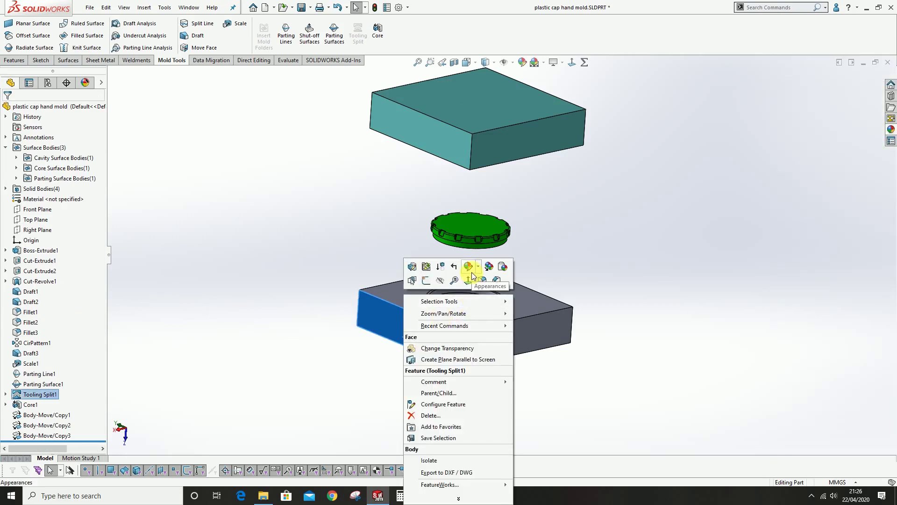
click(471, 267)
click(482, 308)
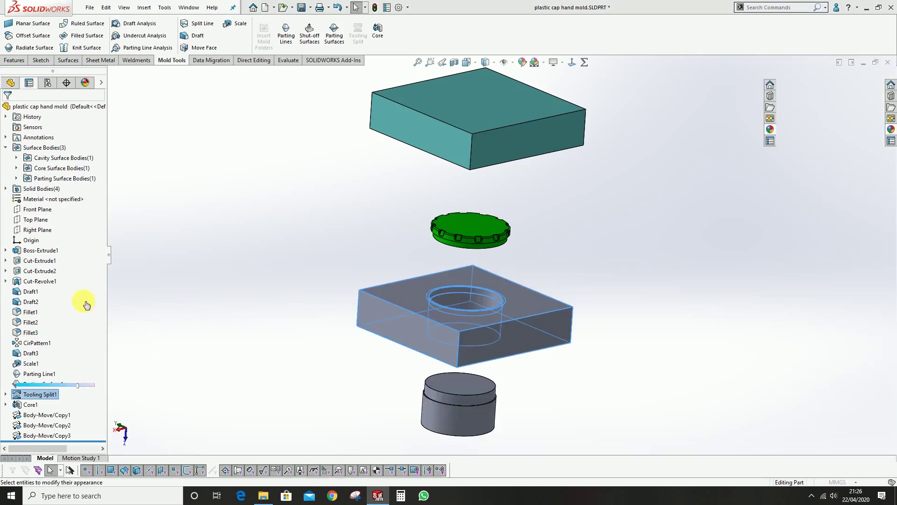
click(62, 290)
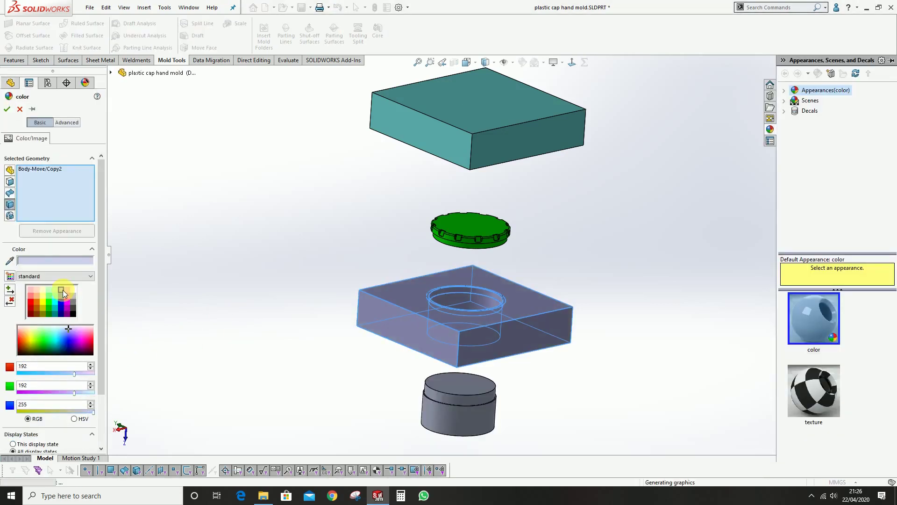
key(Return)
- Apply a light red colour appearance to the extracted cylindrical core body
right_click(469, 401)
click(534, 266)
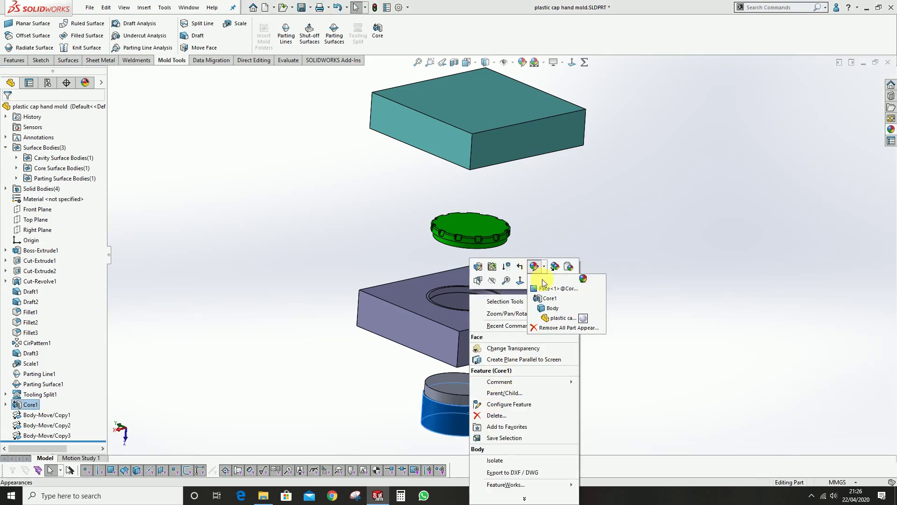
click(561, 310)
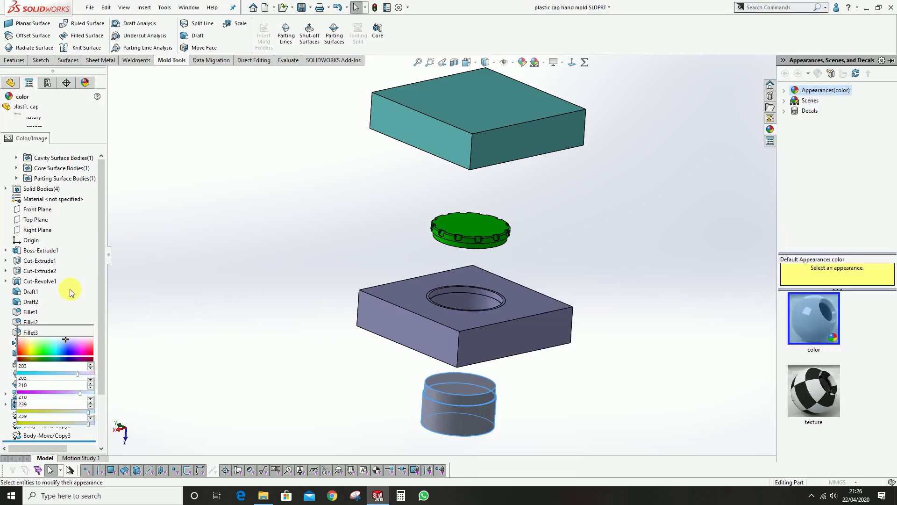
click(30, 297)
key(Return)
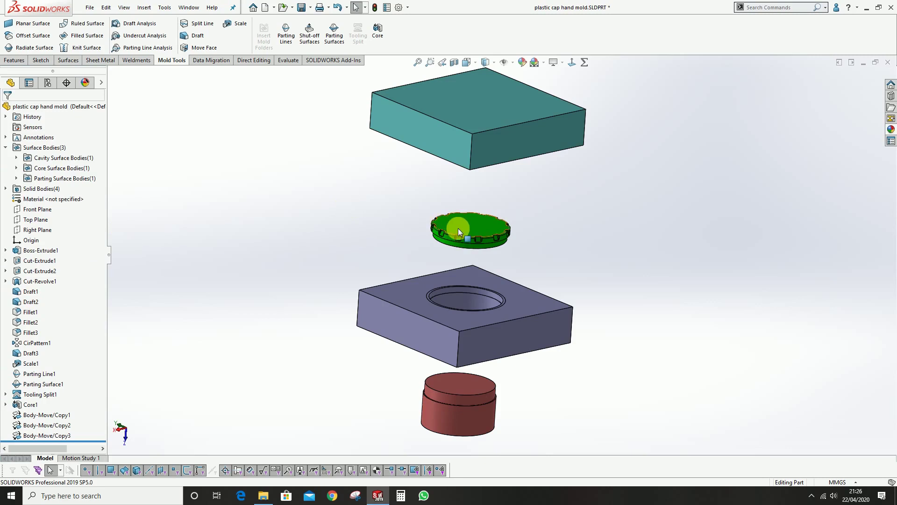
scroll(472, 230, down, 4)
scroll(502, 255, up, 3)
middle_drag(515, 254, 557, 254)
scroll(585, 264, down, 3)
scroll(518, 268, up, 3)
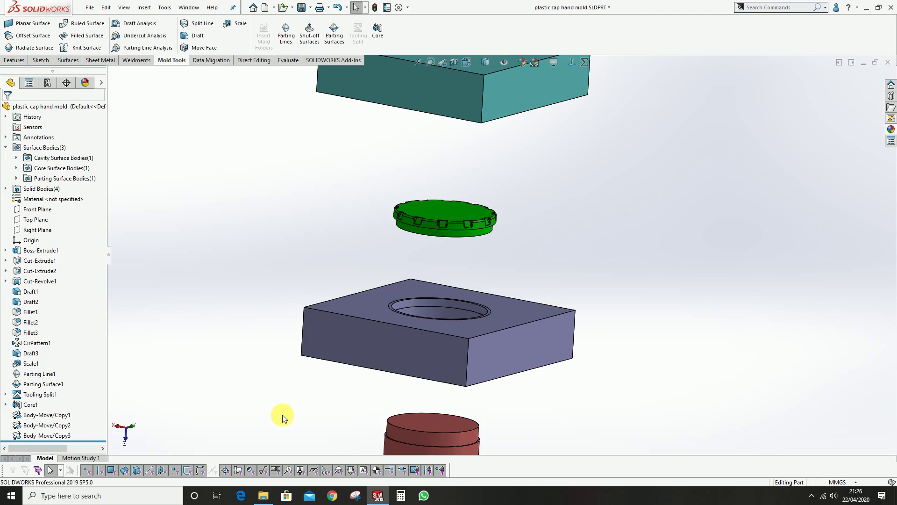